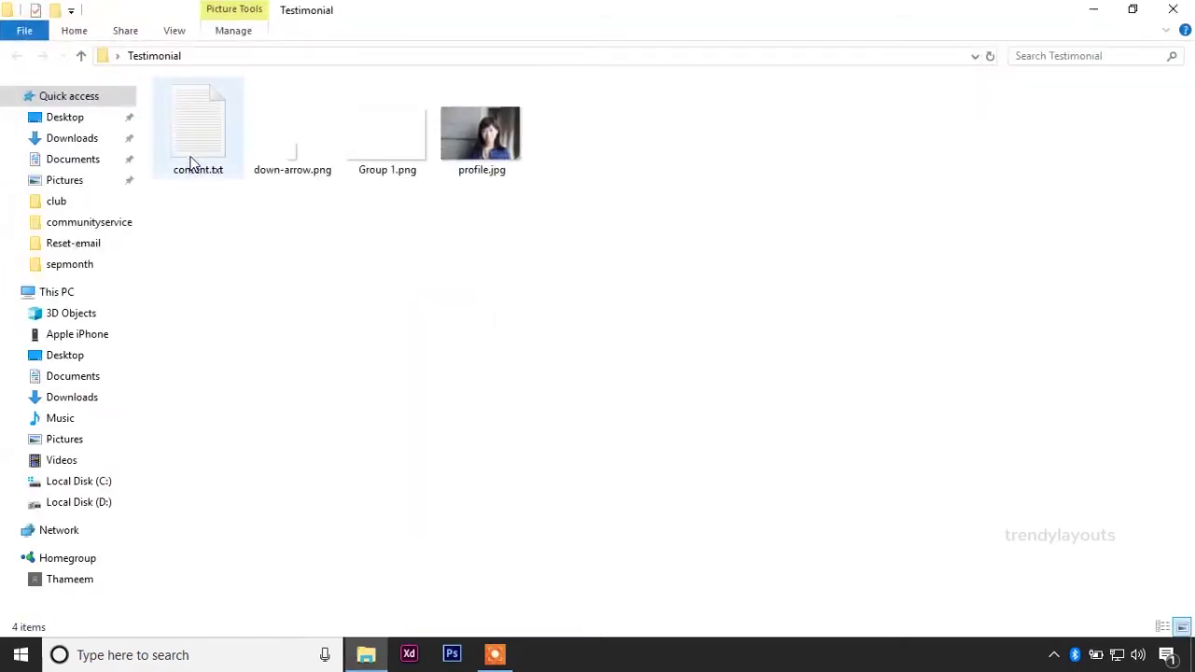
- Open content.txt from the Testimonial folder and enlarge its window to show the full text
left_click(195, 173)
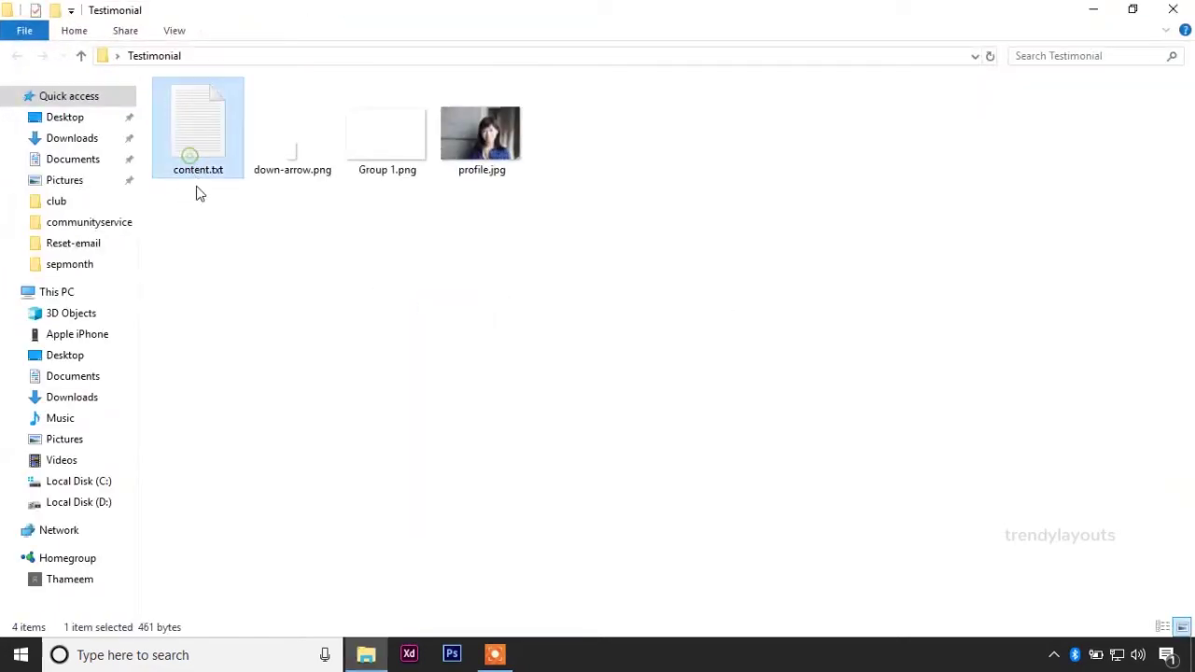
double_click(202, 160)
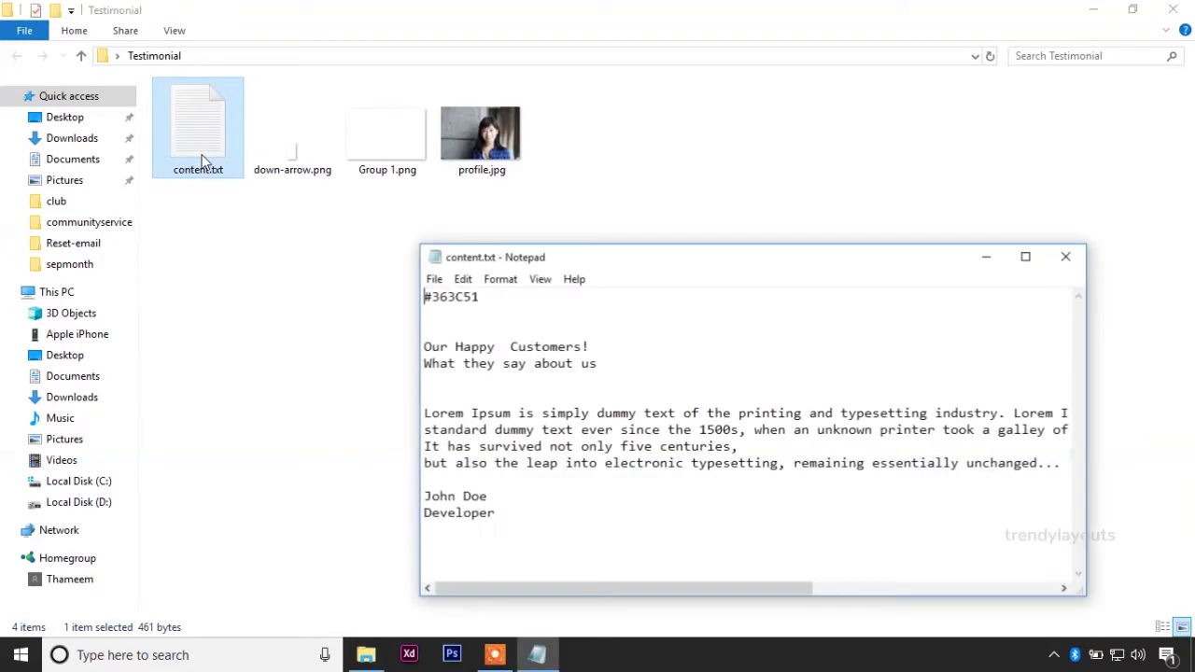
left_click(1026, 258)
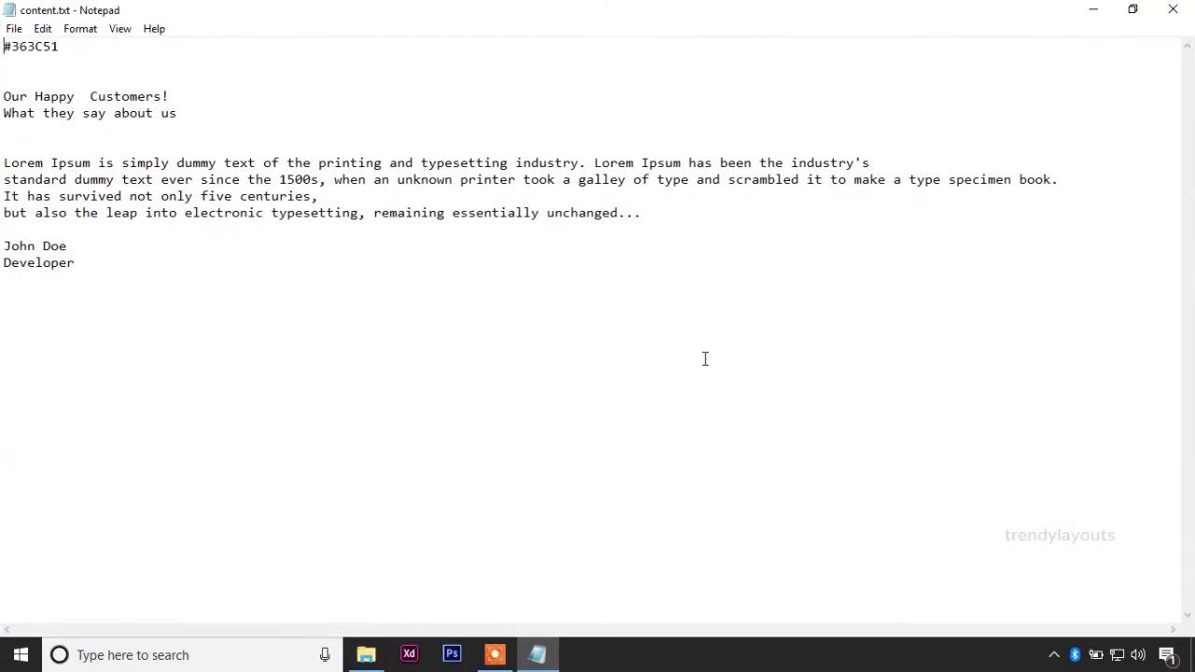
- Switch to Adobe XD and create a new document with the Web 1366 (1366 × 768) artboard preset
left_click(406, 657)
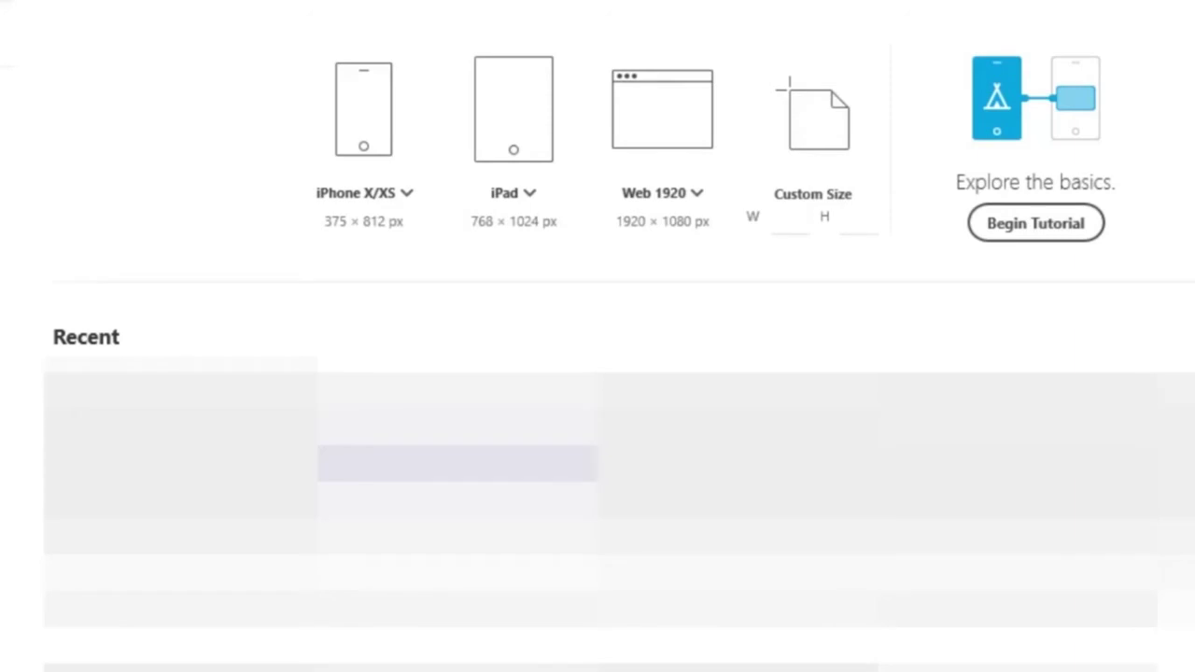
left_click(697, 194)
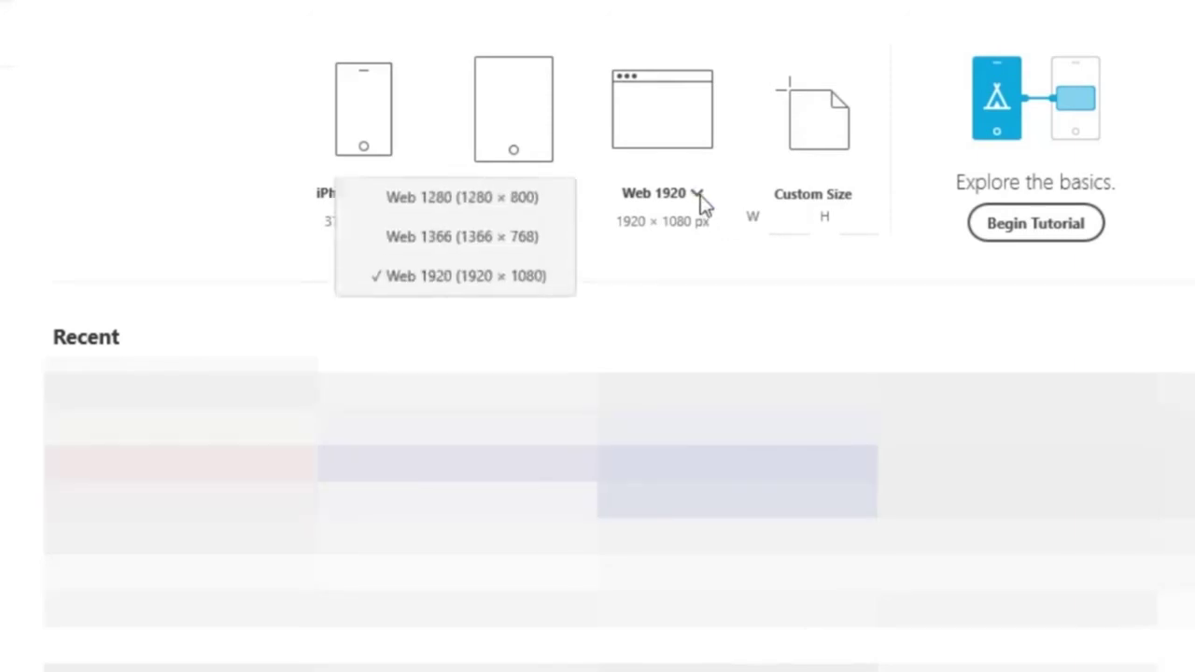
left_click(472, 241)
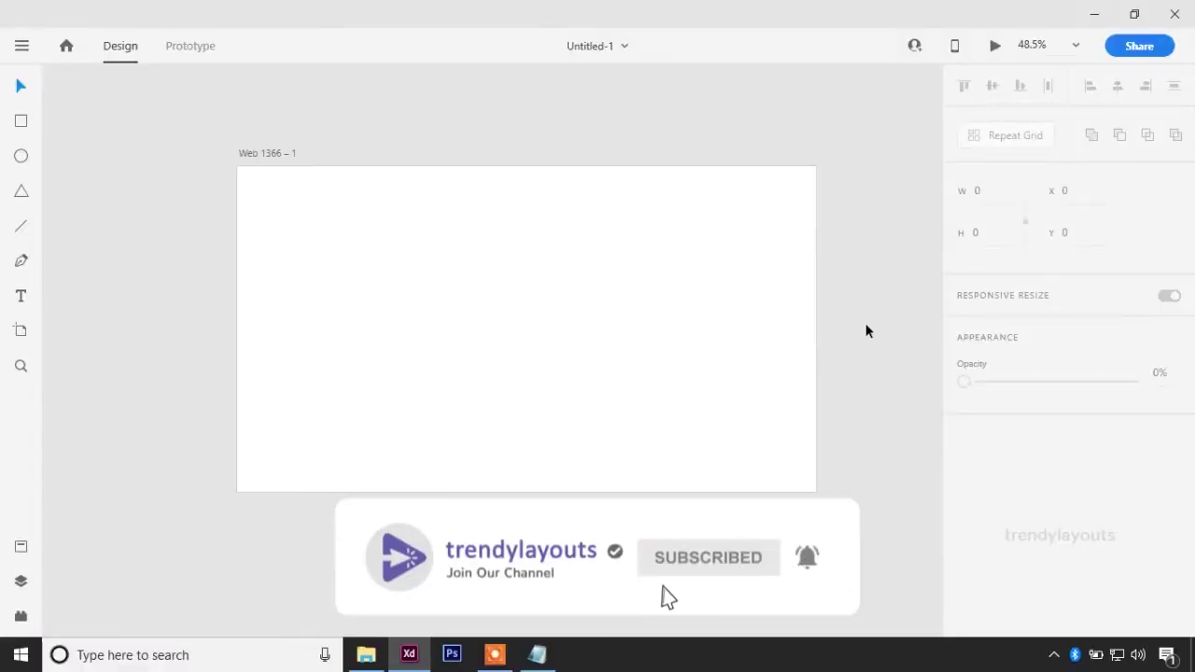
- Save the document as an XD file named testimonial in the Testimonial folder on the Desktop
left_click(21, 52)
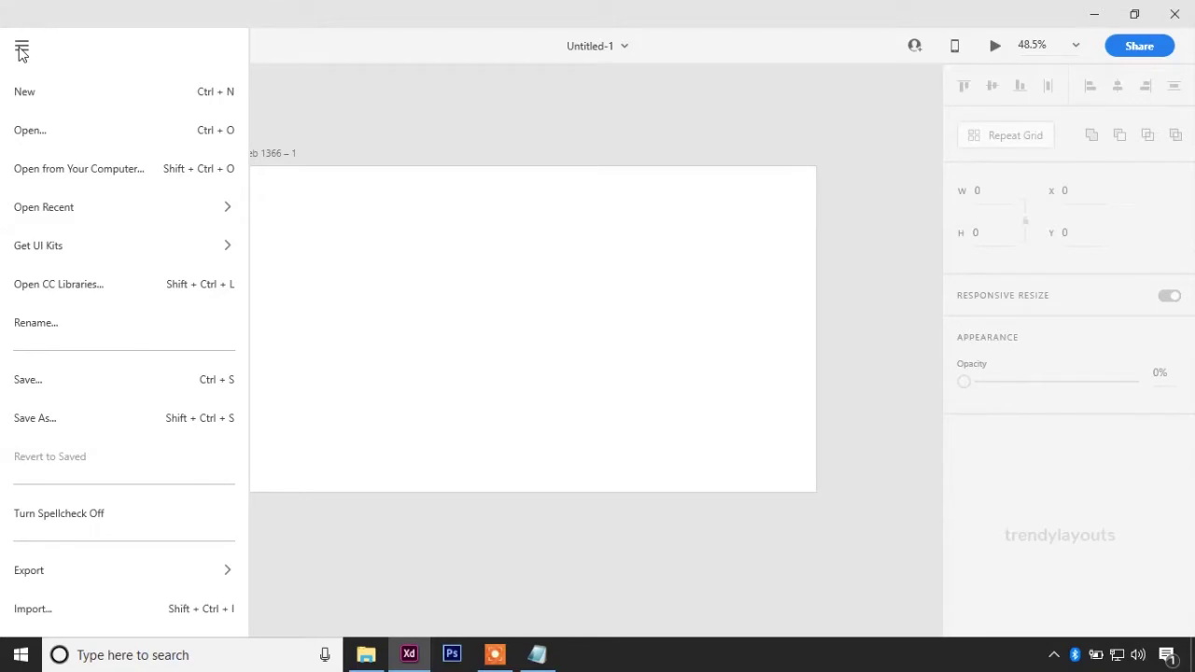
left_click(48, 380)
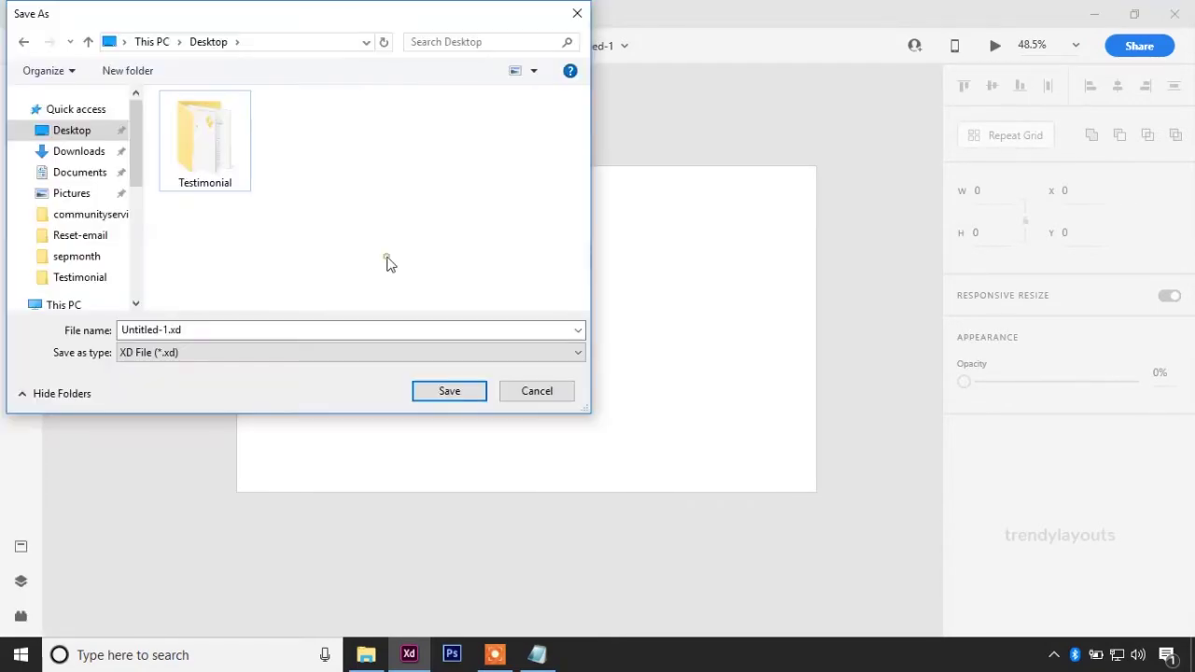
left_click(224, 155)
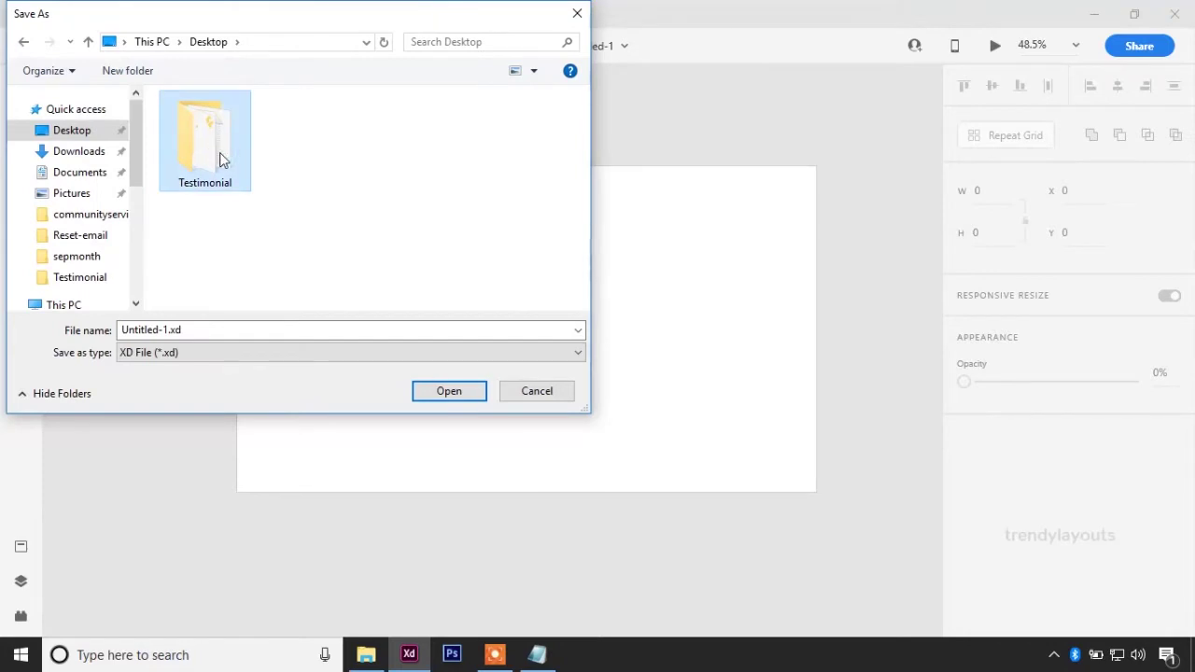
double_click(223, 154)
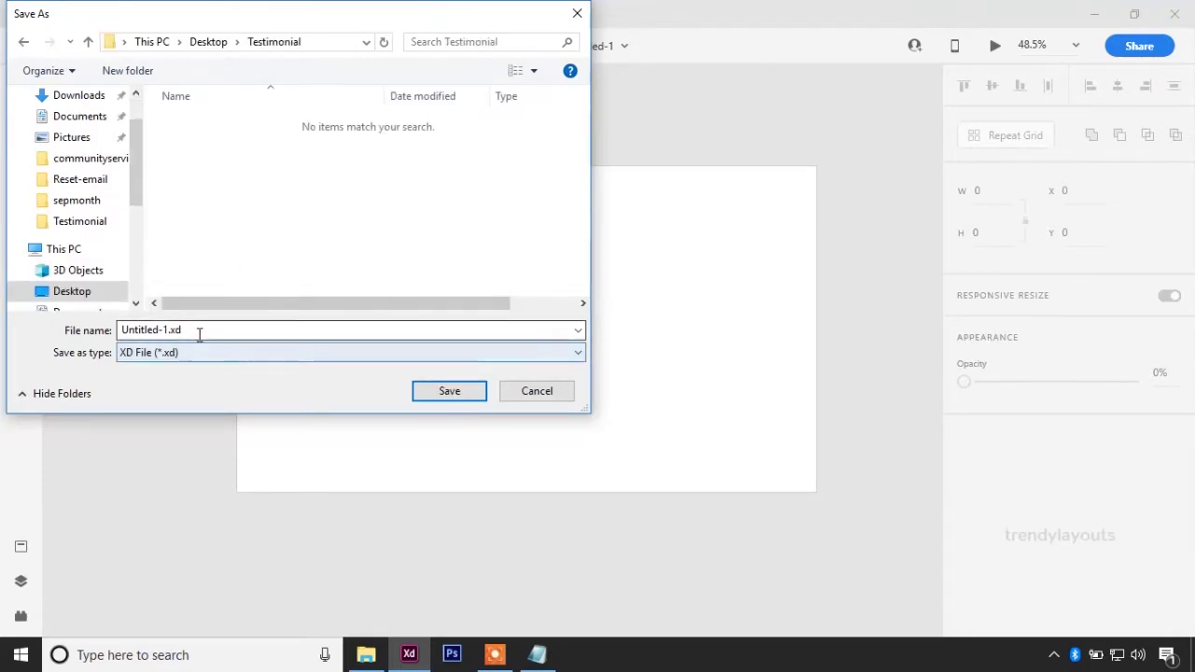
left_click_drag(197, 332, 81, 345)
type("Testimonial")
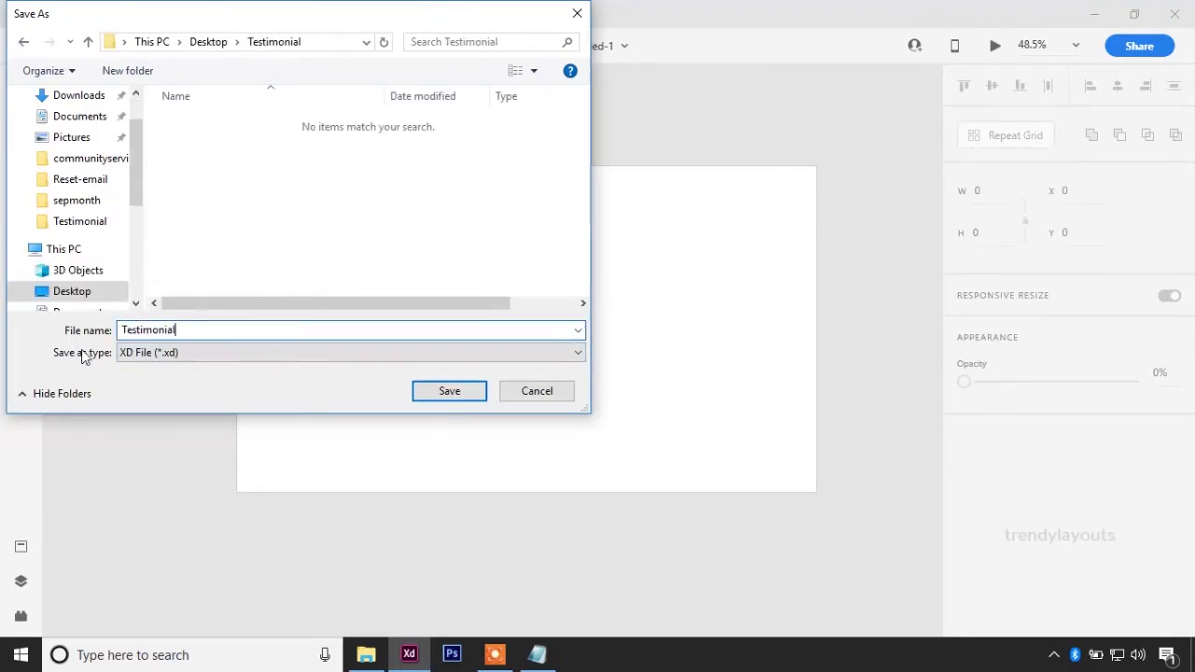
left_click(127, 329)
key("BackSpace")
type("t")
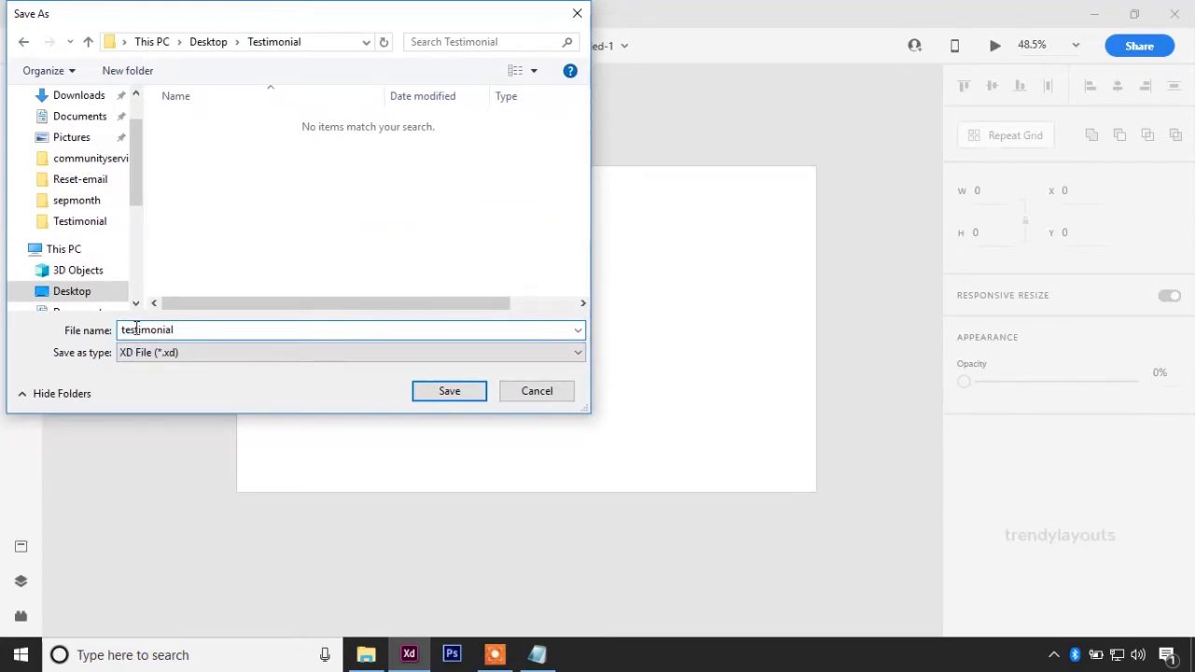
left_click(439, 390)
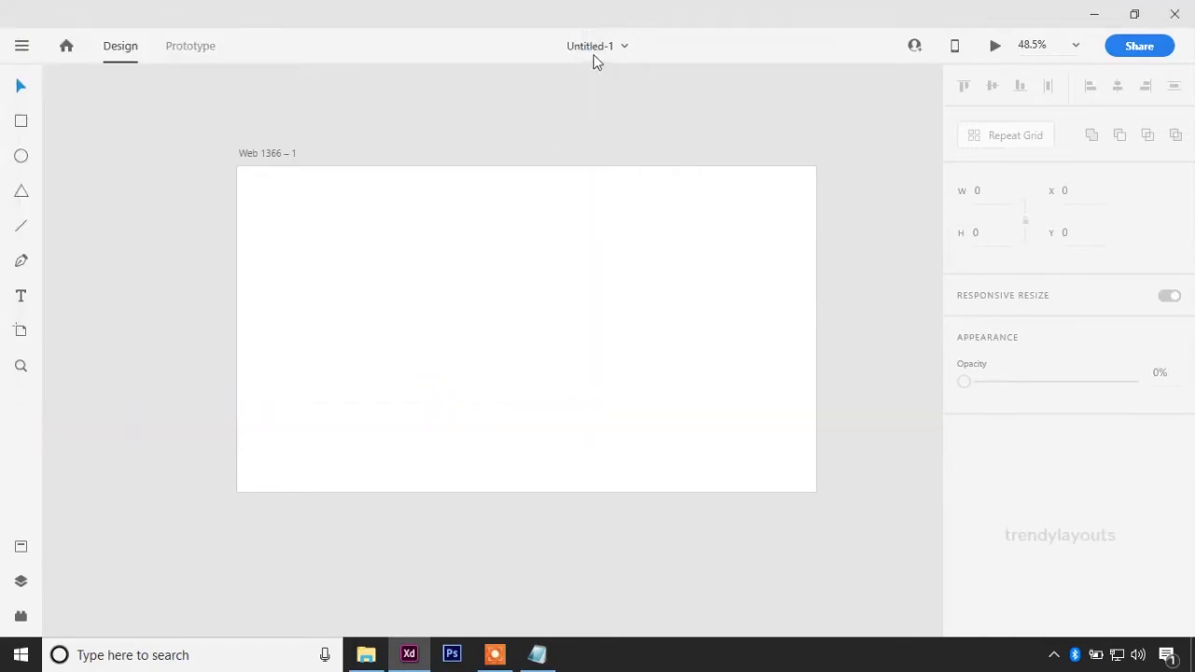
left_click(592, 133)
- Add two vertical and two horizontal guides just inside the artboard's four edges as an even margin
left_click_drag(231, 229, 250, 228)
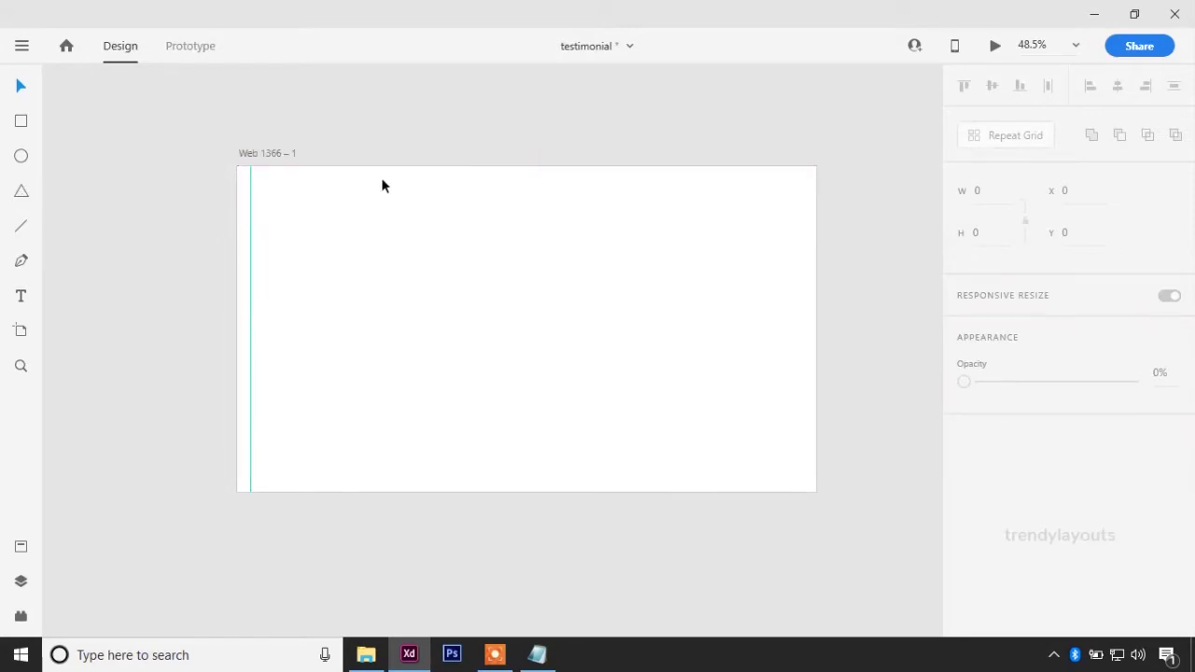
left_click_drag(382, 165, 382, 180)
left_click_drag(234, 374, 803, 392)
left_click_drag(547, 165, 557, 479)
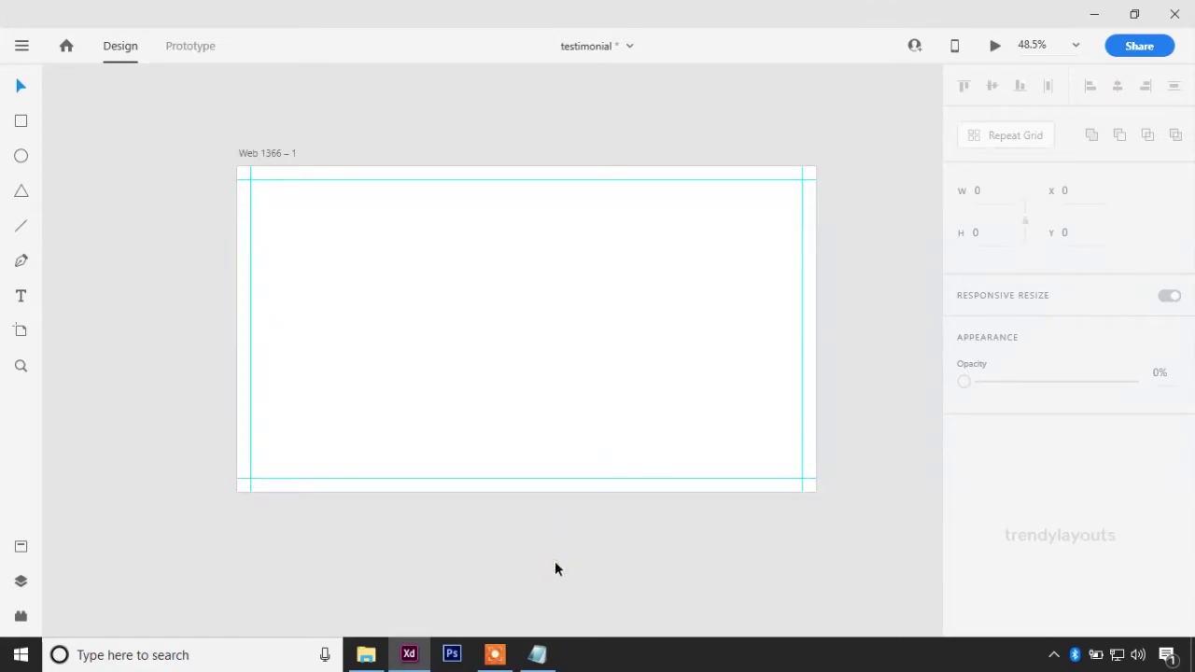
- Set the Web 1366 artboard's fill color to #363C51
left_click(269, 154)
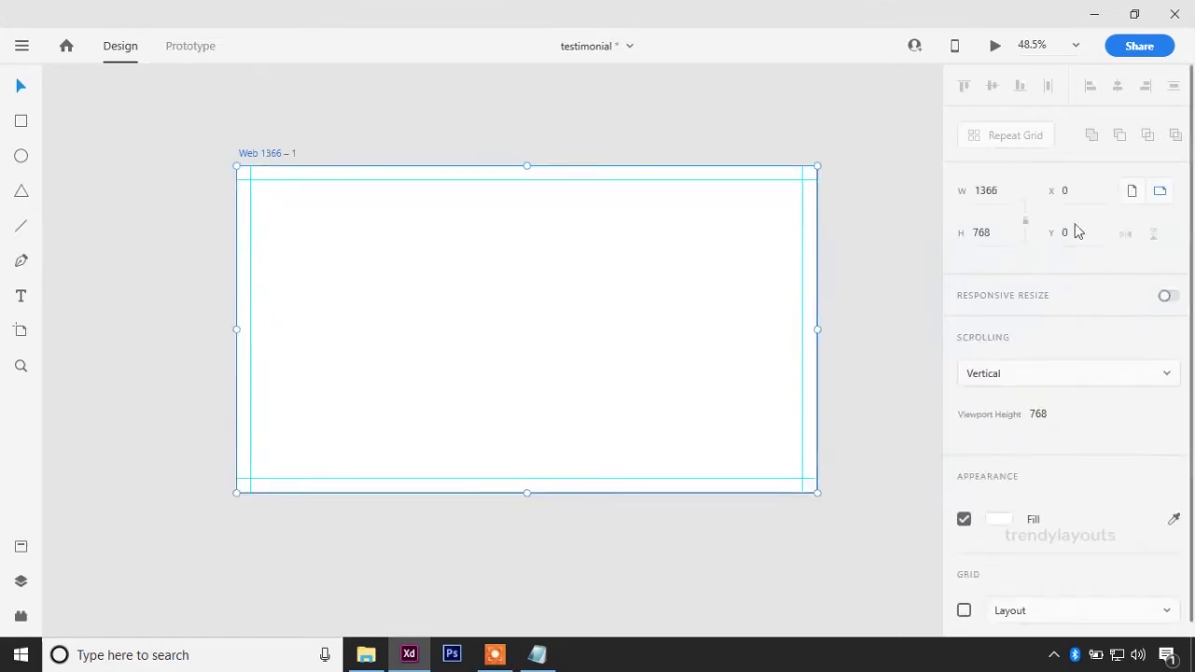
scroll(1185, 362, "down", 1)
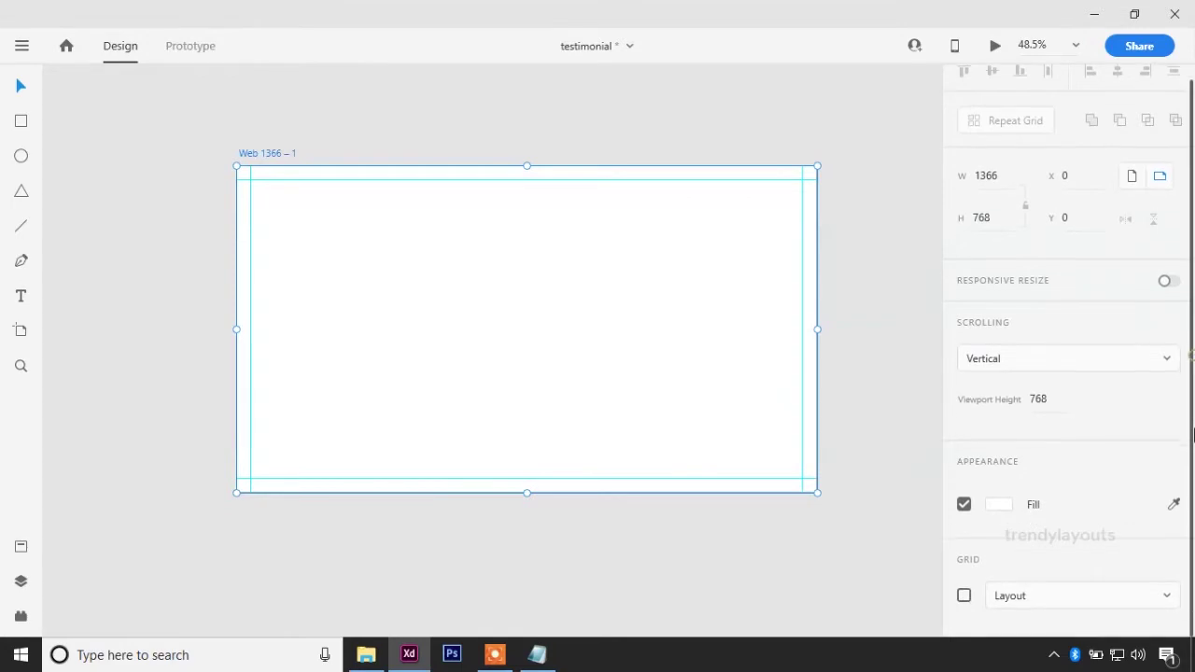
left_click(996, 509)
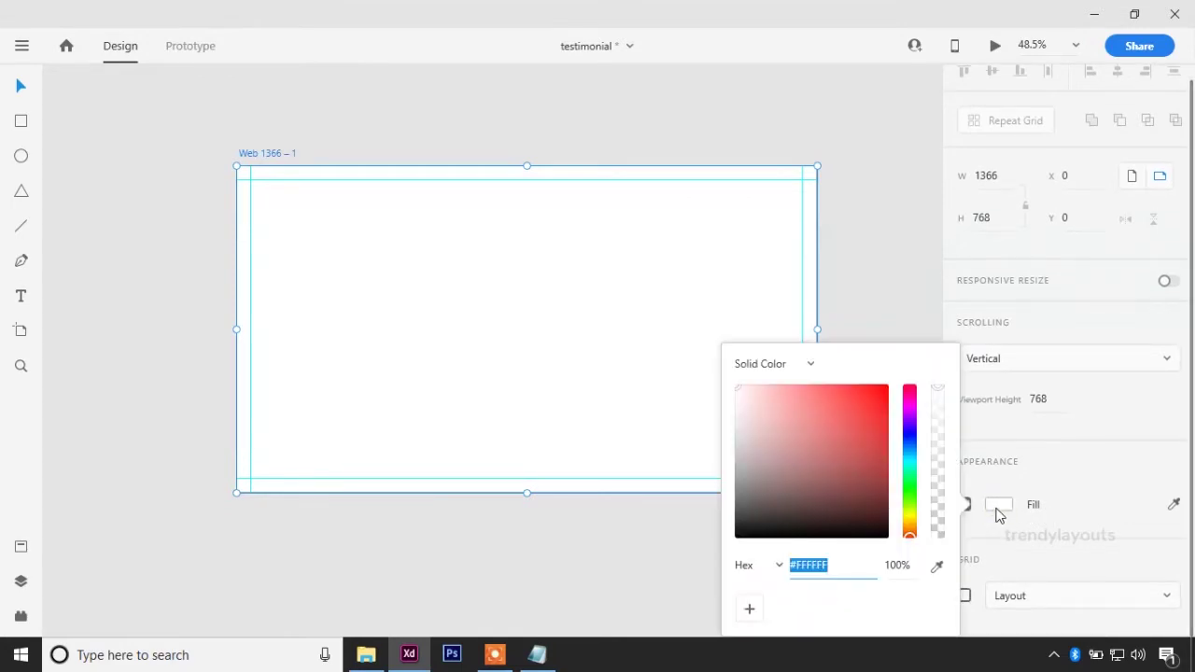
type("#363C51")
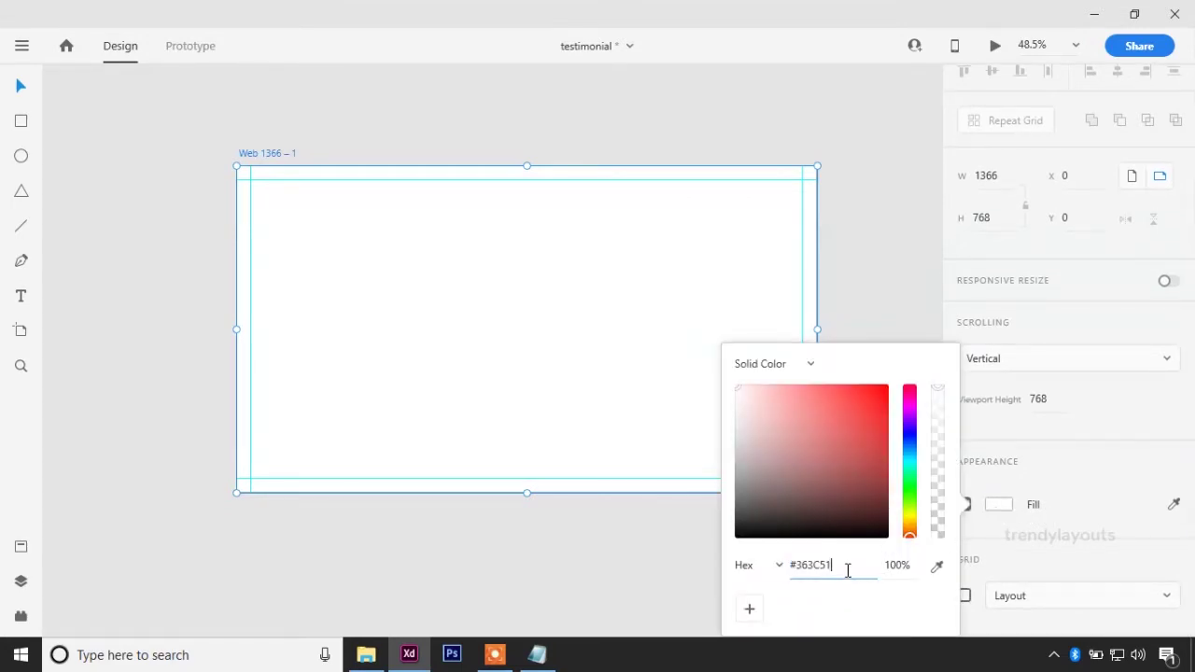
key("Return")
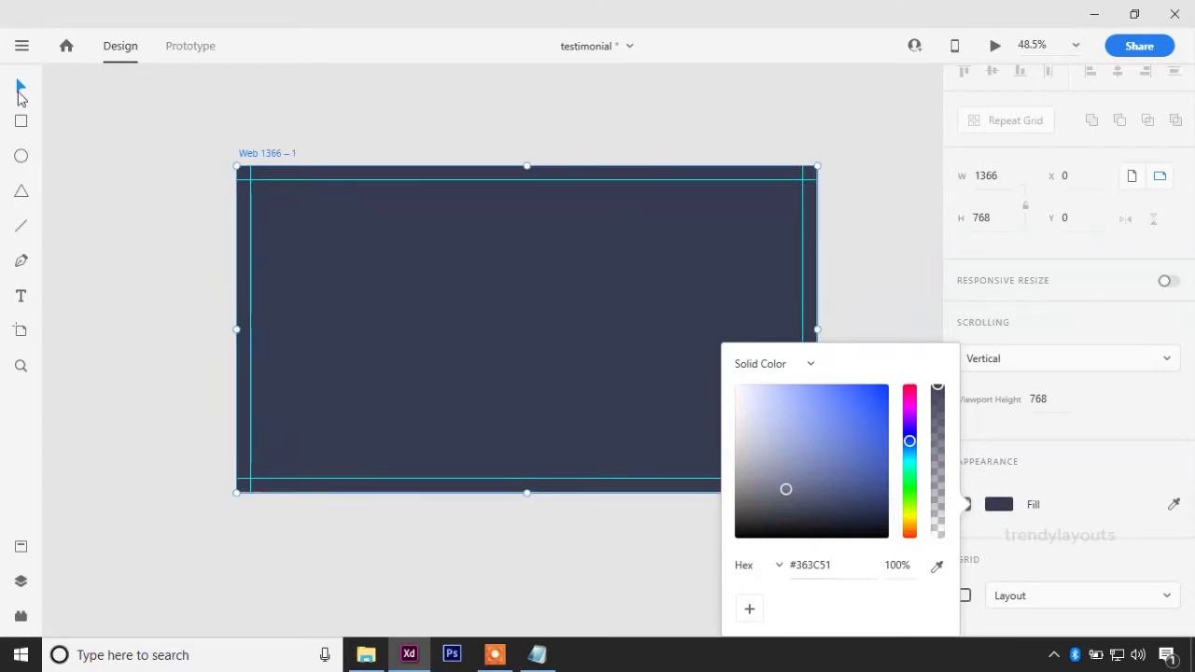
left_click(131, 221)
left_click(131, 221)
key("ctrl+0")
- Place Group 1.png from the Testimonial folder over the whole artboard, at about X -98 and Y -86
left_click(377, 662)
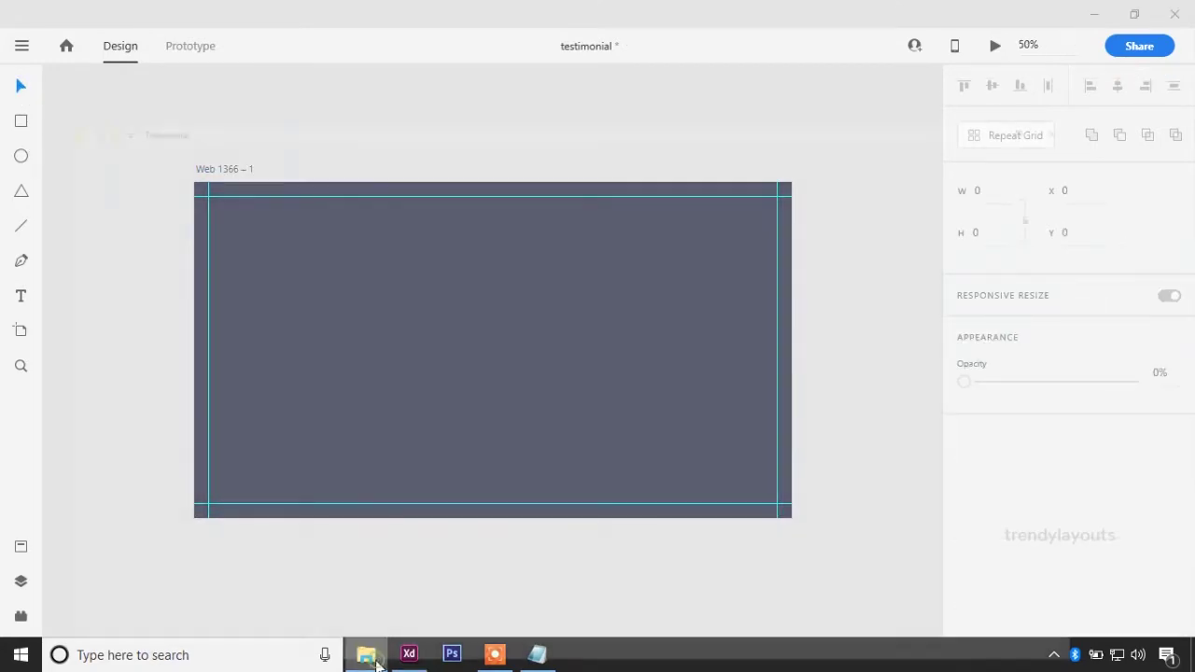
left_click_drag(392, 149, 425, 427)
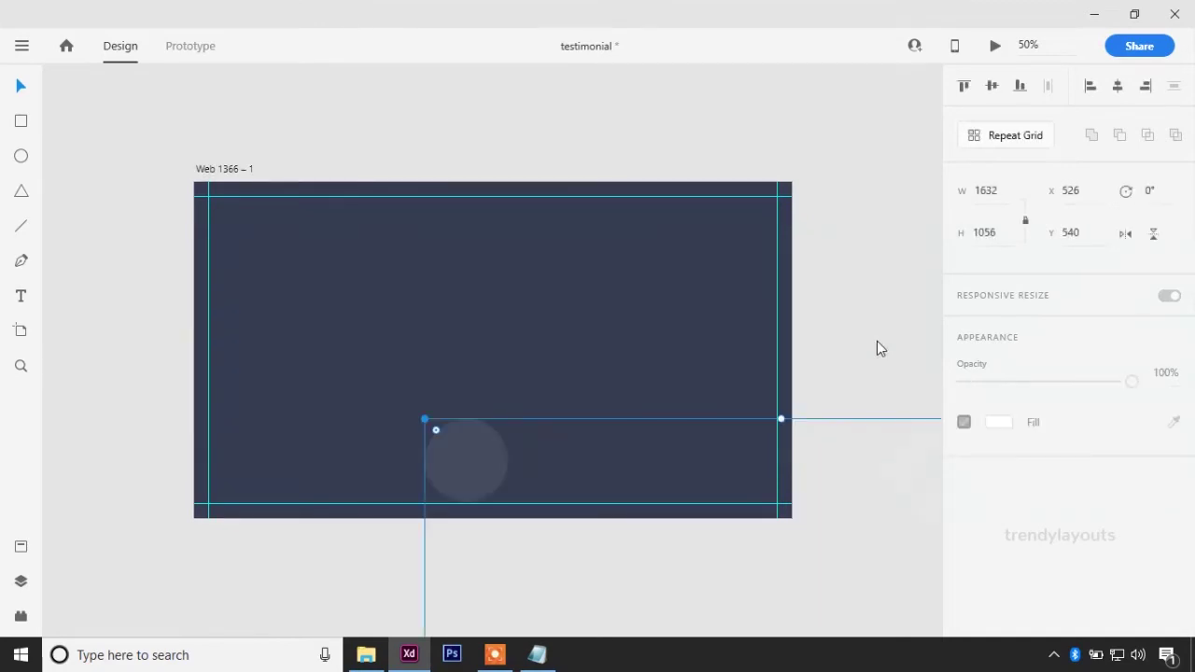
left_click_drag(457, 477, 191, 200)
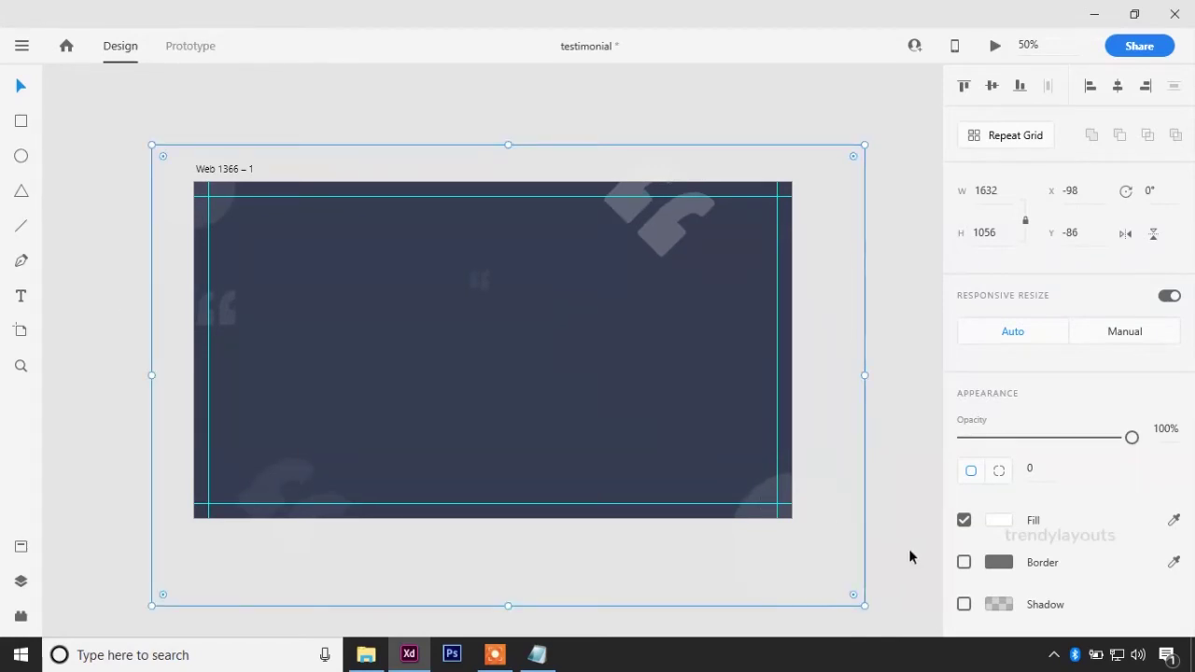
- Scale the placed quote-mark background image down slightly about its centre
key("alt")
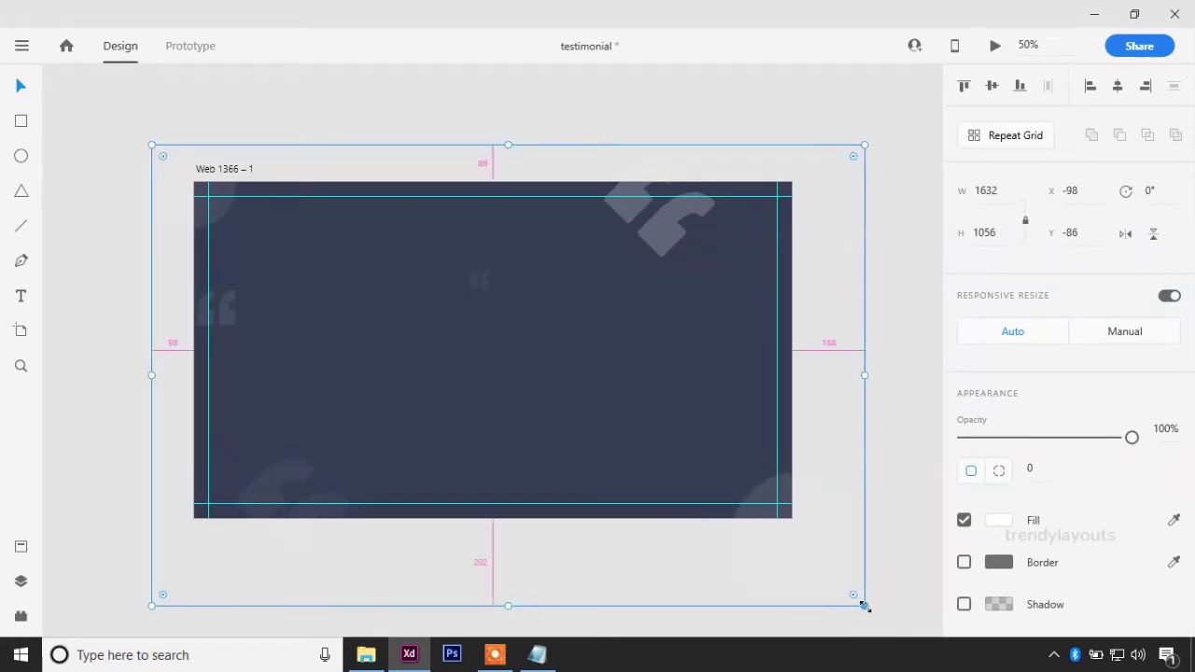
left_click_drag(865, 607, 843, 560)
left_click(843, 561)
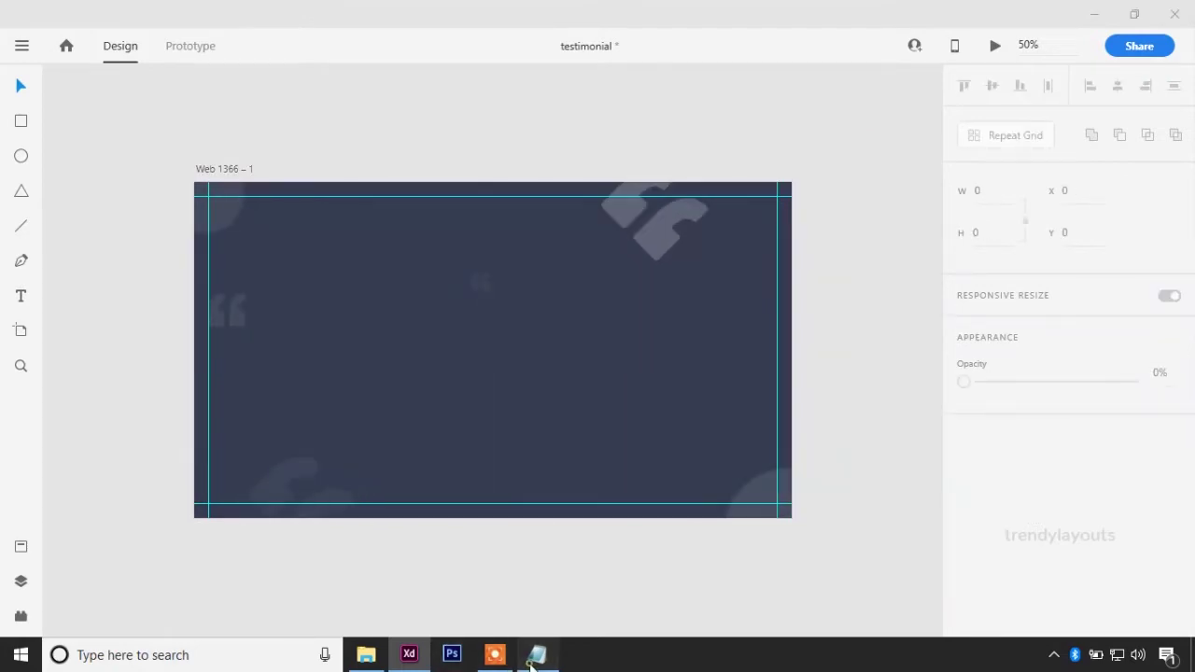
- Copy "Our Happy Customers!" from content.txt and paste it as a text object below the quote mark near the artboard's left guide
left_click(537, 655)
left_click_drag(2, 96, 183, 96)
key("ctrl+c")
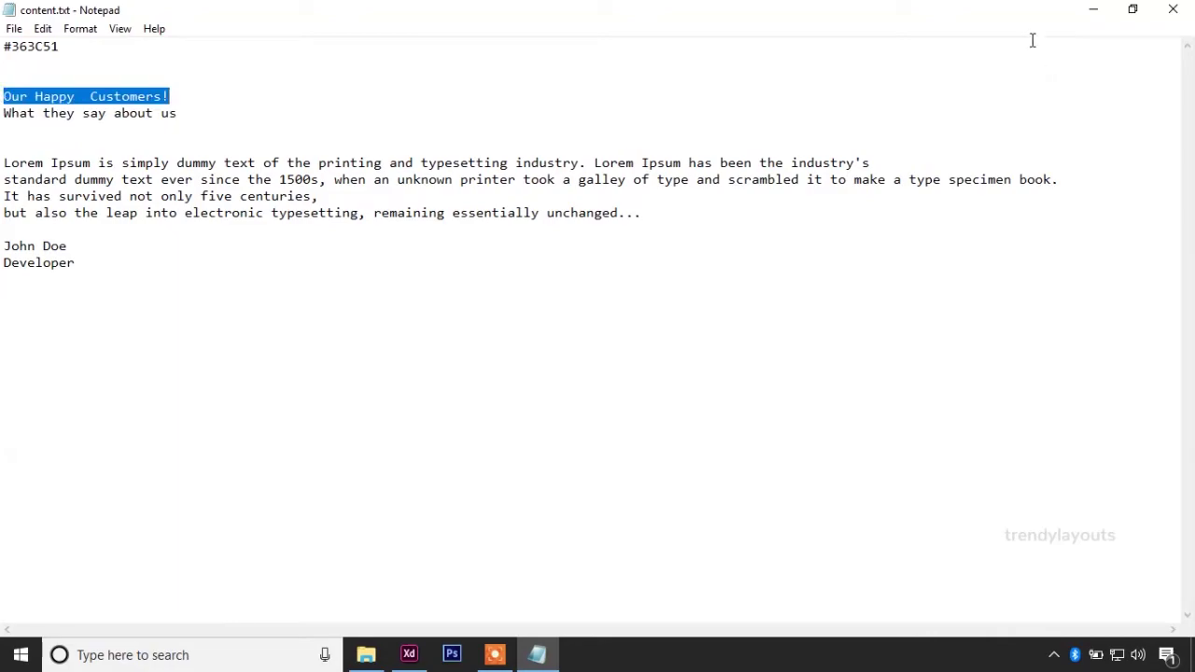
left_click(1092, 11)
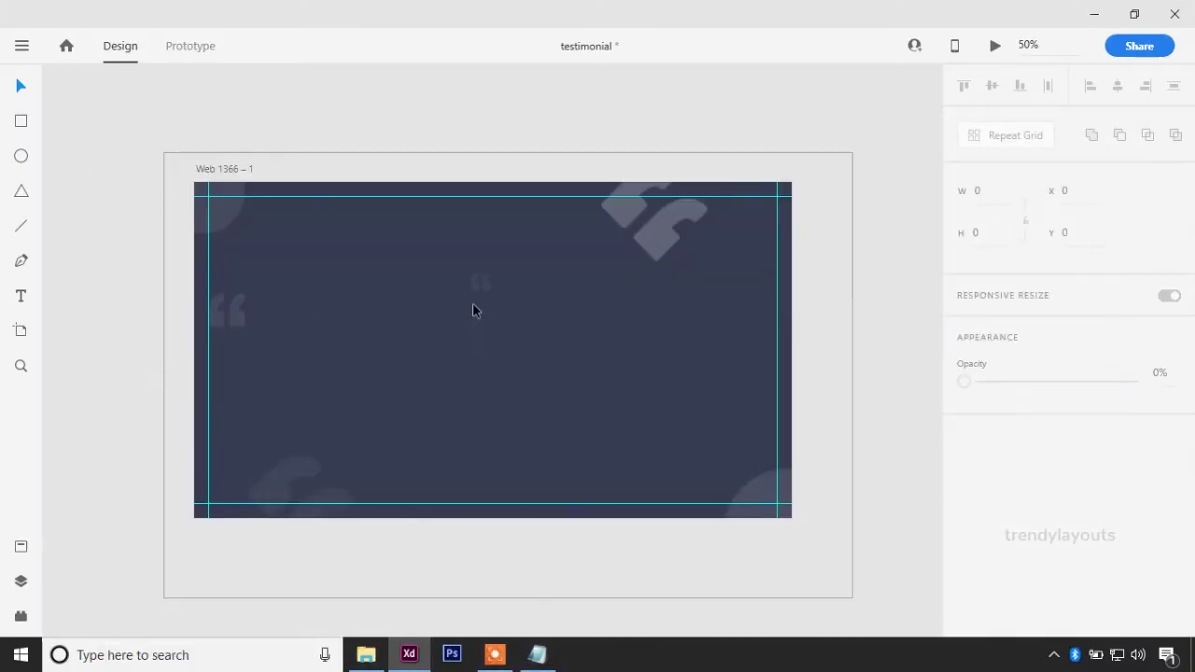
key("t")
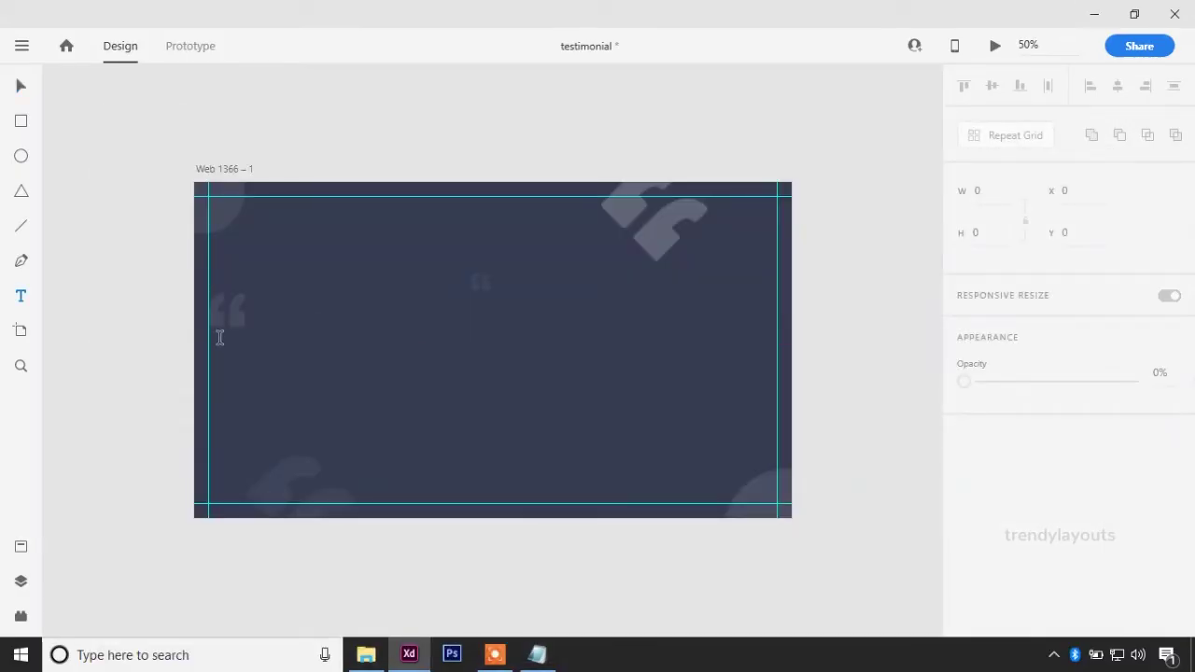
left_click(231, 347)
key("ctrl+v")
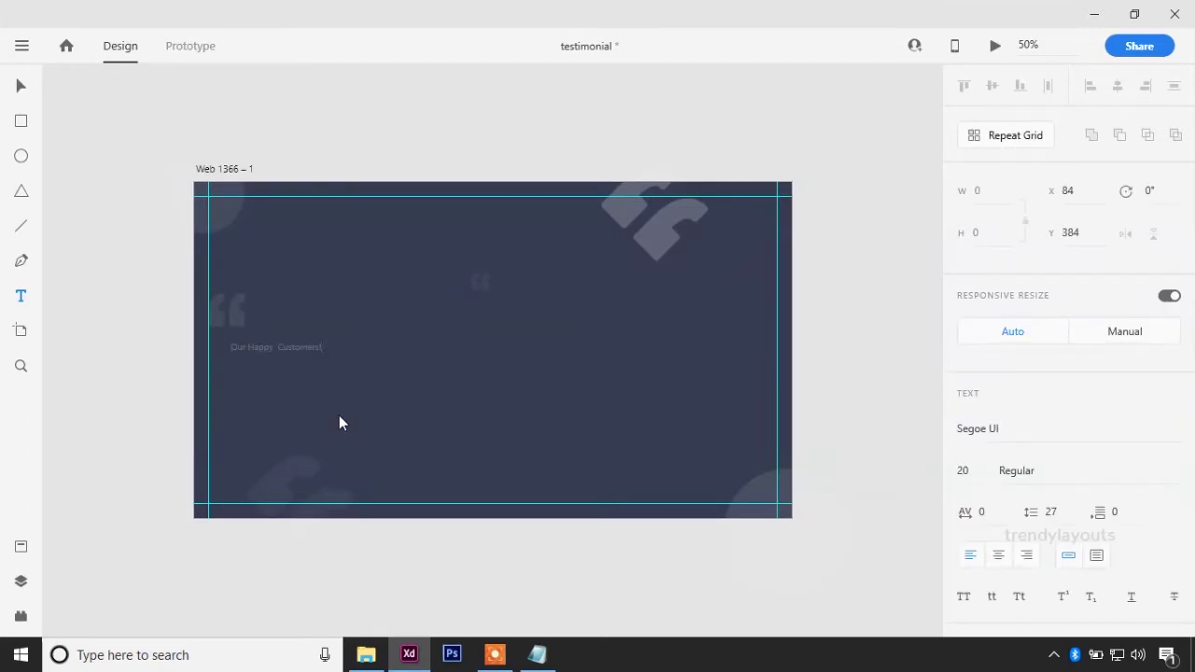
- Set the "Our Happy Customers!" heading to the Open Sans font at size 59
key("ctrl+a")
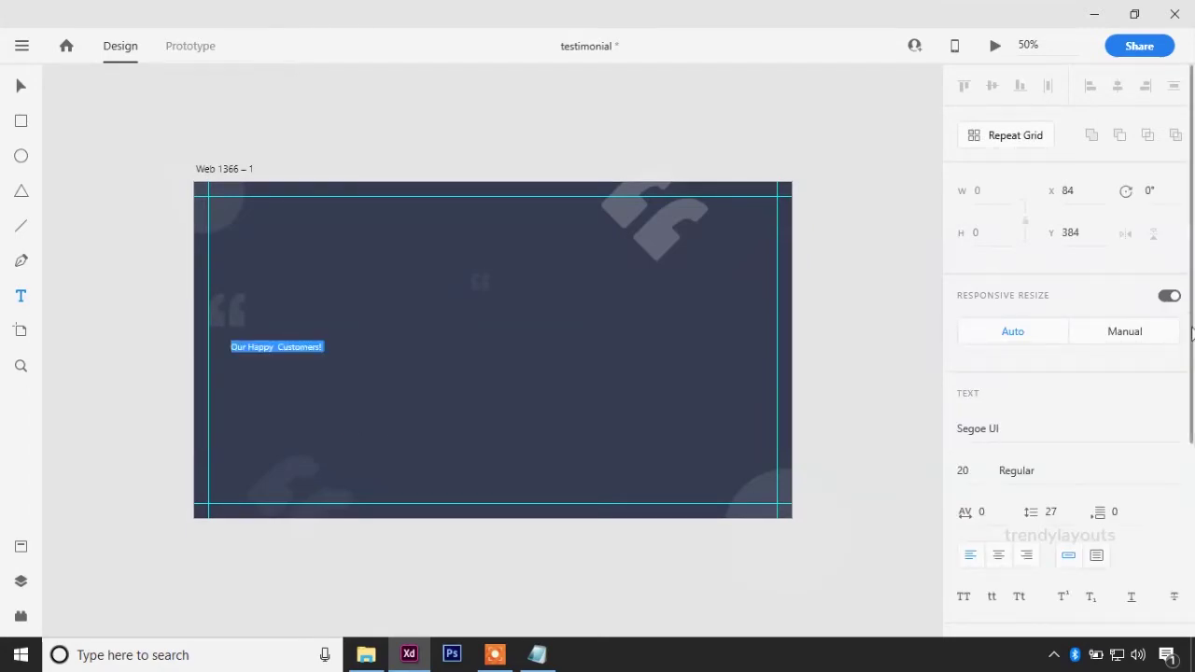
left_click(1008, 431)
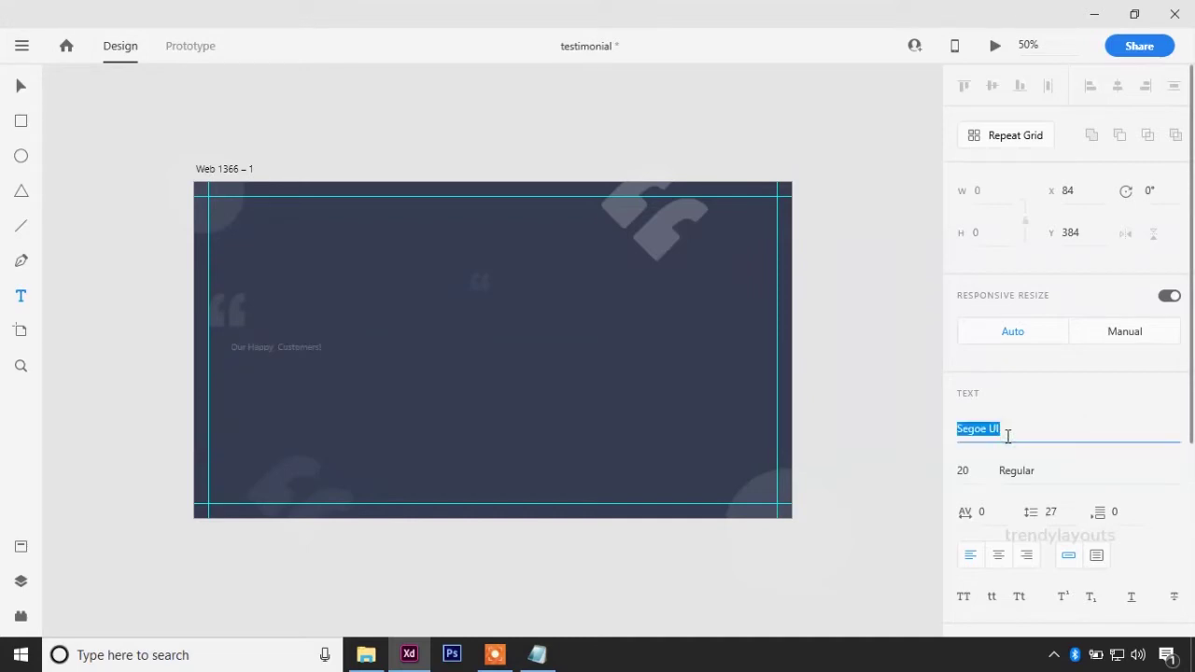
type("Open Sans")
key("Return")
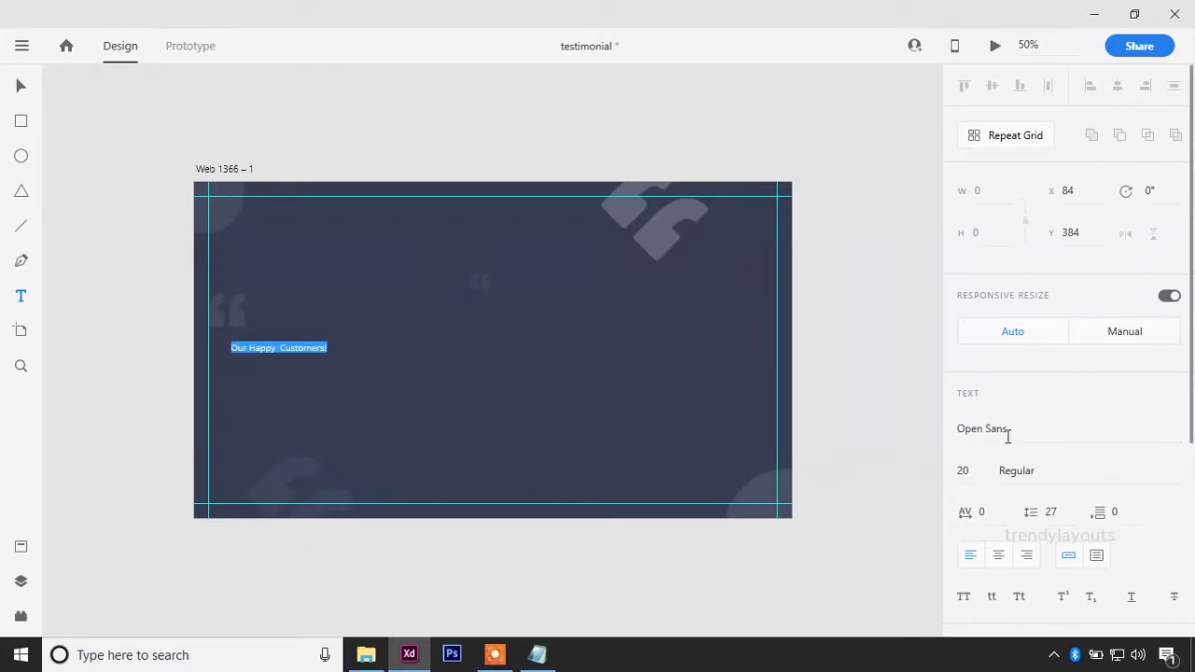
left_click(963, 474)
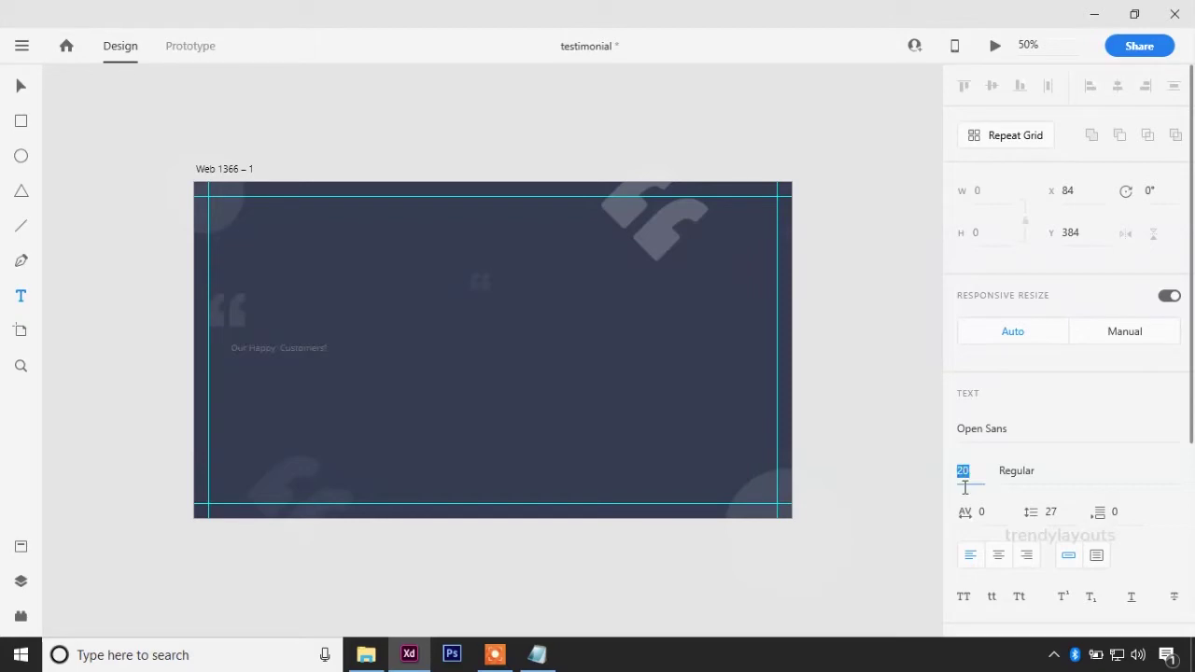
key("Up")
key("Up")
key("Up")
key("Up")
key("Up")
key("Up")
key("Up")
key("Up")
key("Up")
key("Up")
key("Up")
key("Up")
key("Up")
key("Up")
key("Up")
key("Up")
key("Up")
key("Up")
key("Up")
key("Up")
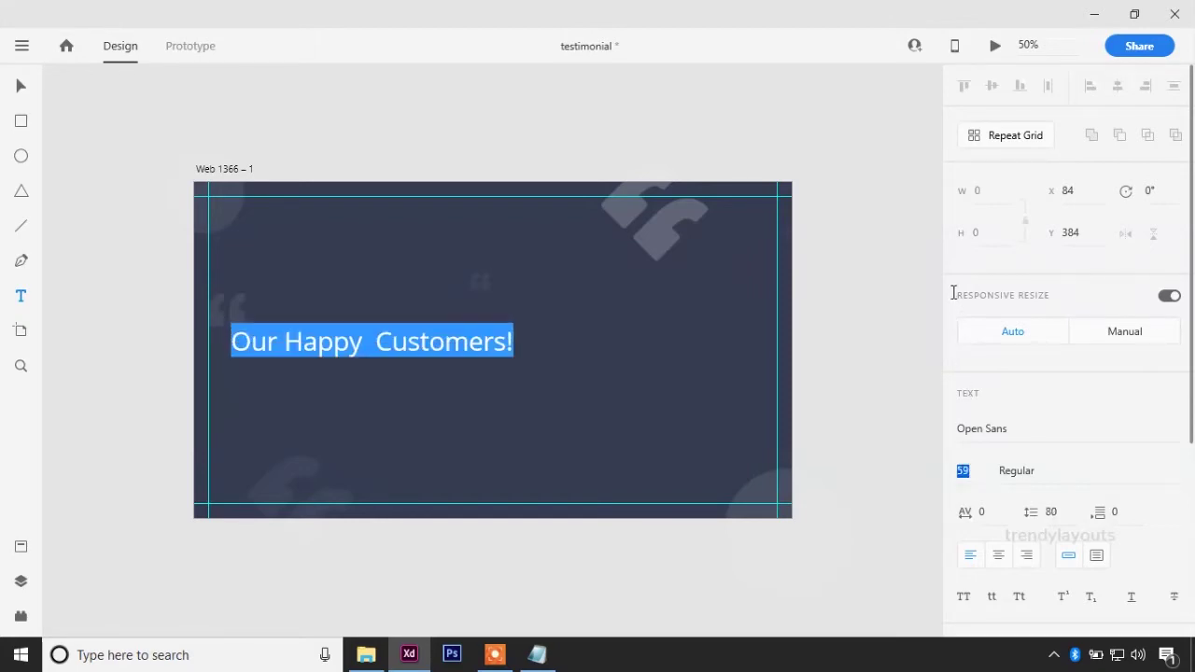
key("Escape")
key("Escape")
left_click(93, 211)
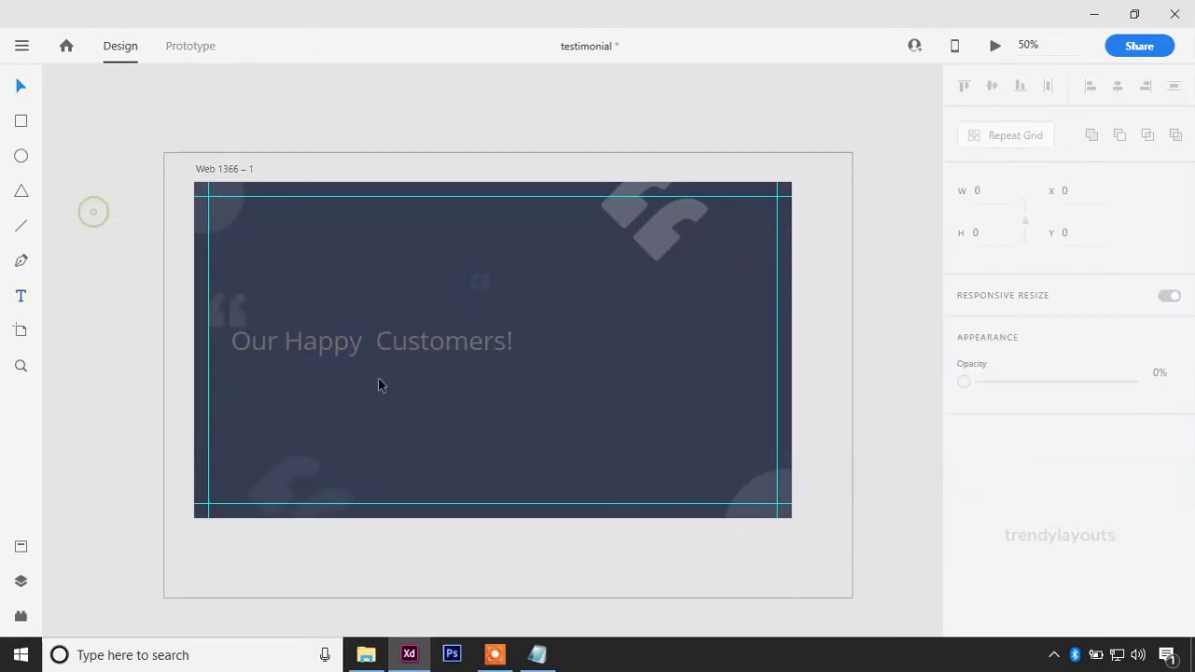
- Change the fill color of the "Our Happy Customers!" heading to white (#FFFFFF)
left_click(338, 343)
scroll(1190, 495, "down", 5)
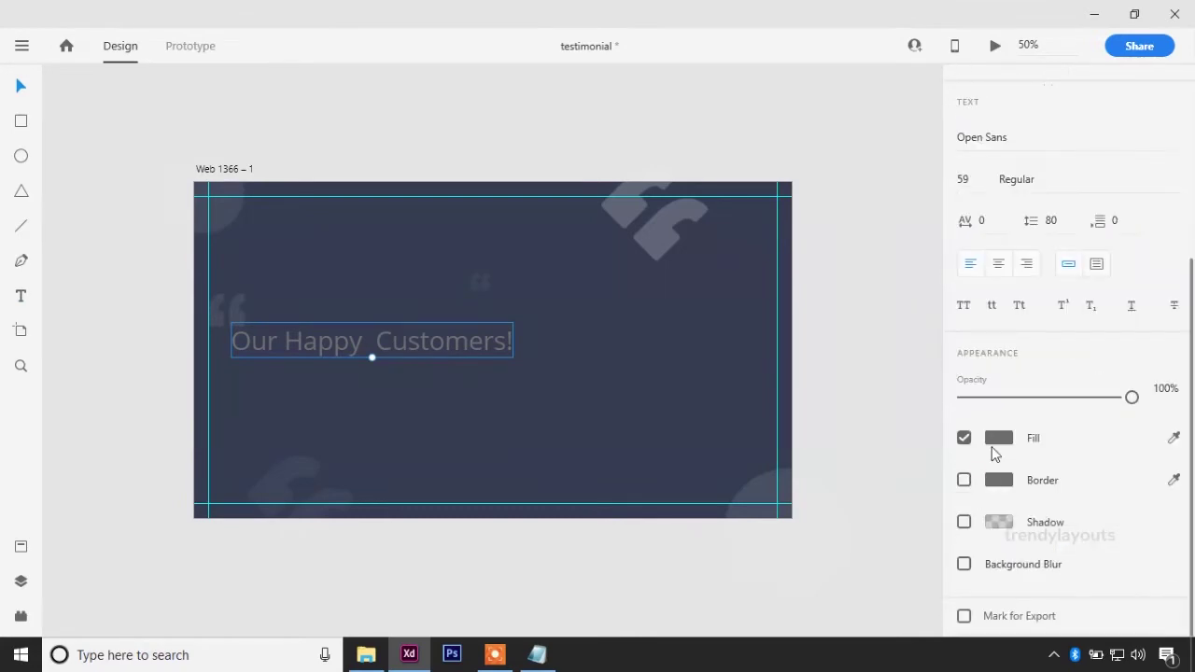
left_click(998, 439)
left_click_drag(752, 439, 724, 301)
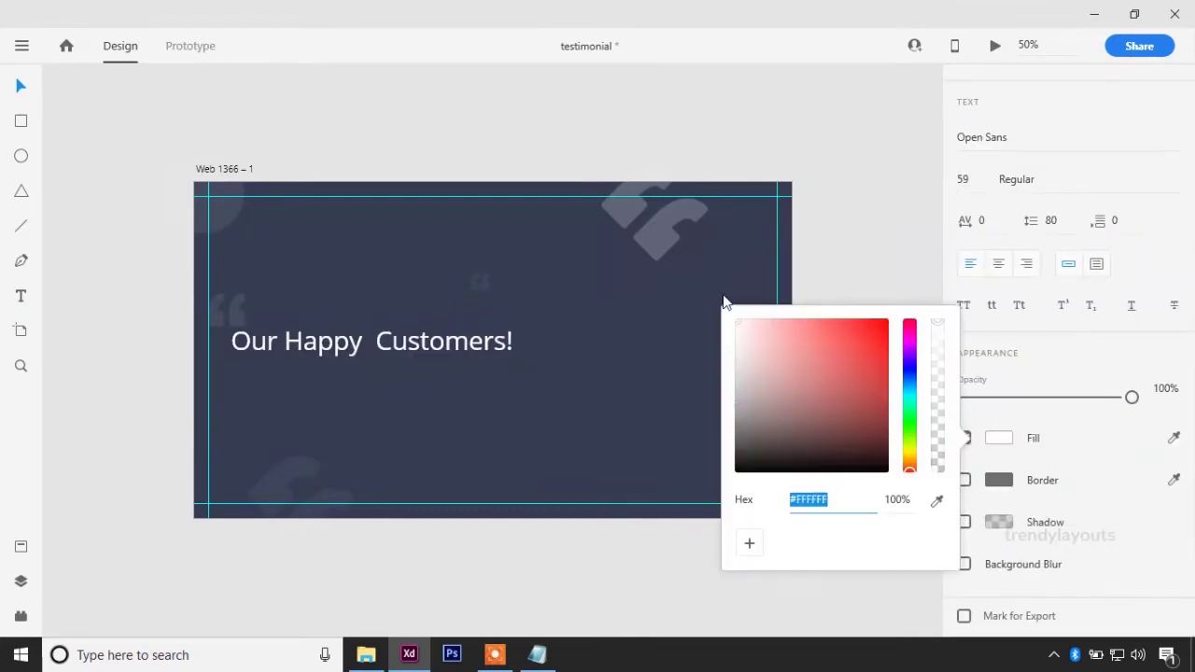
left_click(60, 102)
- Nudge the heading slightly down and toward the artboard's left guide, to X 52, Y 323
left_click(312, 342)
key("Down")
key("Down")
key("Left")
key("Left")
key("Left")
key("Left")
key("Left")
key("Left")
key("Left")
key("Left")
key("Left")
key("Left")
key("Left")
key("Left")
key("Left")
key("Left")
key("Left")
key("Left")
key("Left")
key("Left")
key("Left")
key("Left")
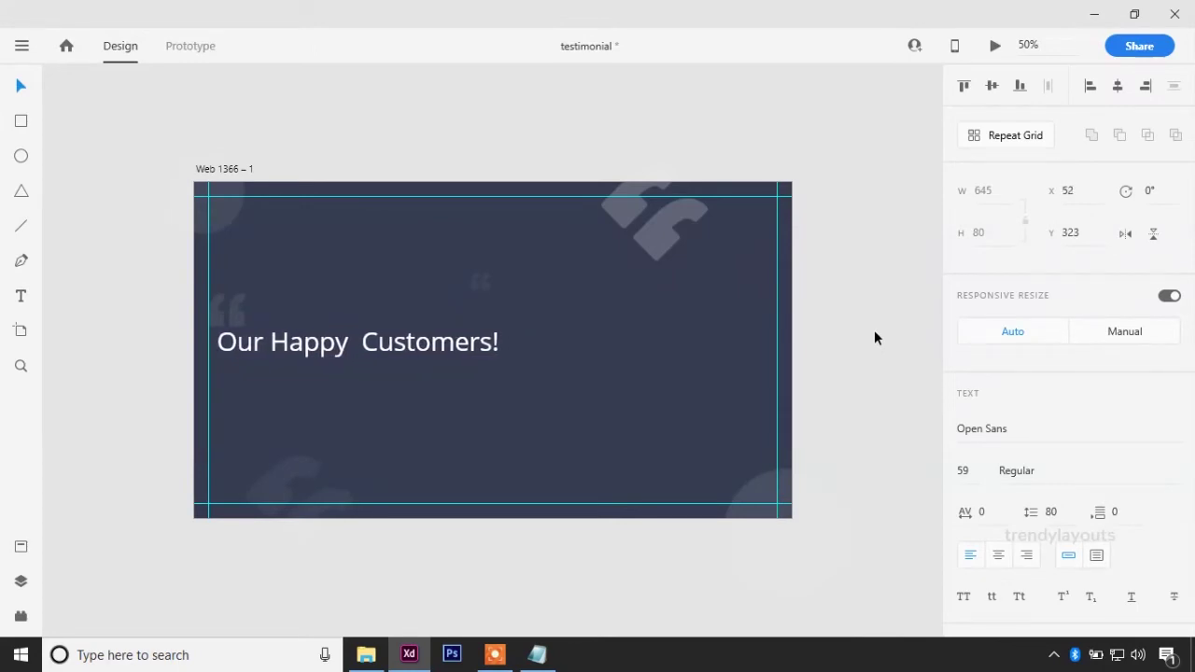
- Add the text line "What they say about us" below the heading, starting at the artboard's left guide
key("t")
left_click(209, 408)
type("What they say about us")
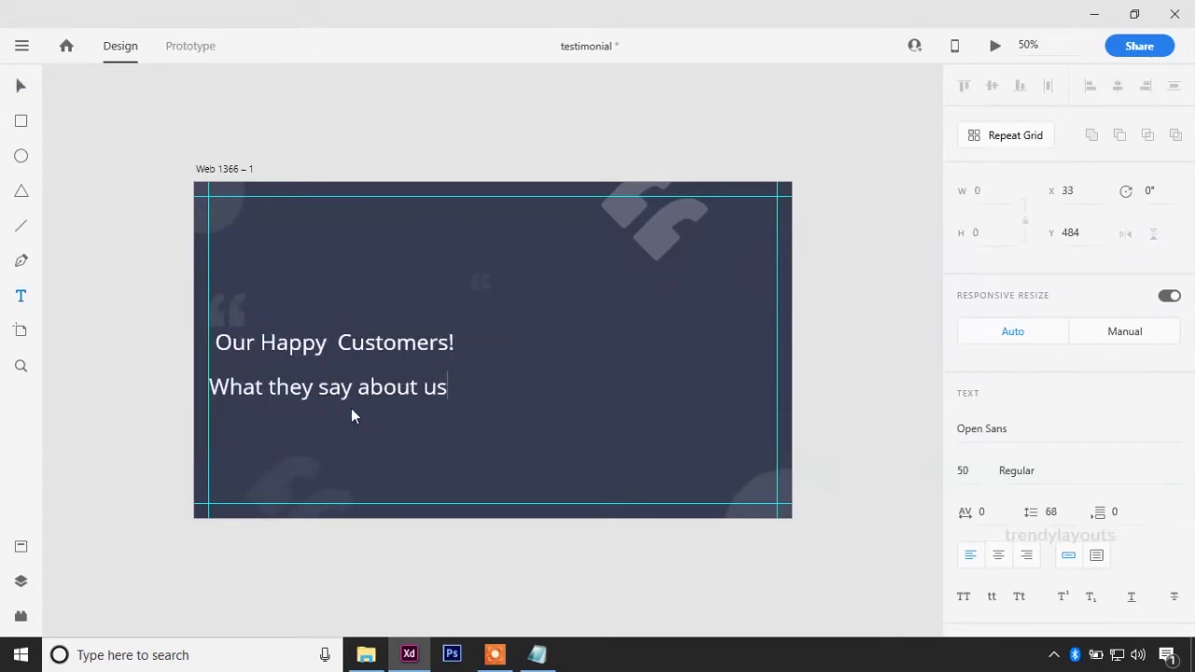
- Set the font size of the "What they say about us" subtitle to 30
left_click_drag(450, 390, 183, 416)
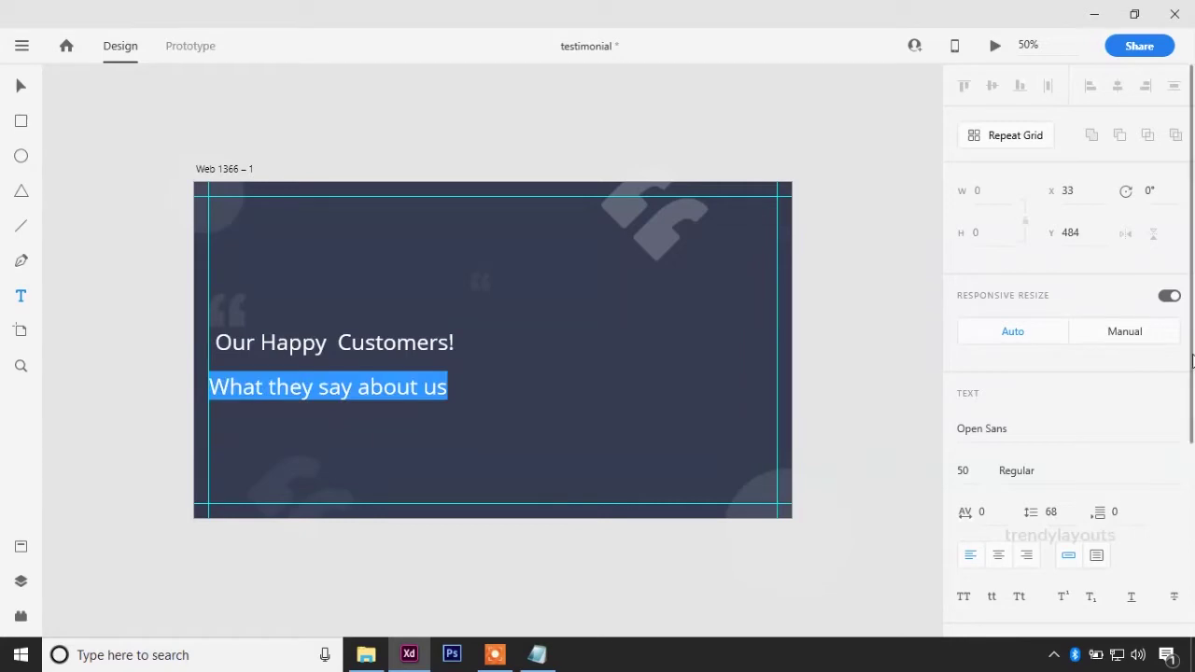
scroll(988, 231, "down", 3)
left_click(969, 252)
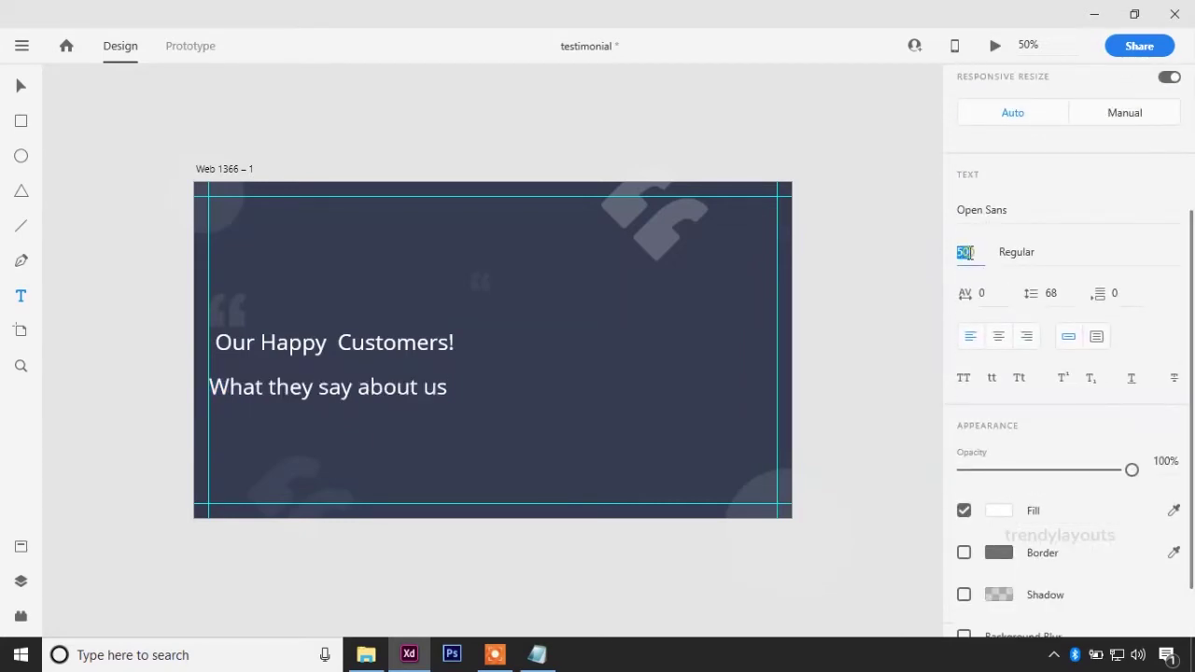
key("shift+Down")
key("shift+Down")
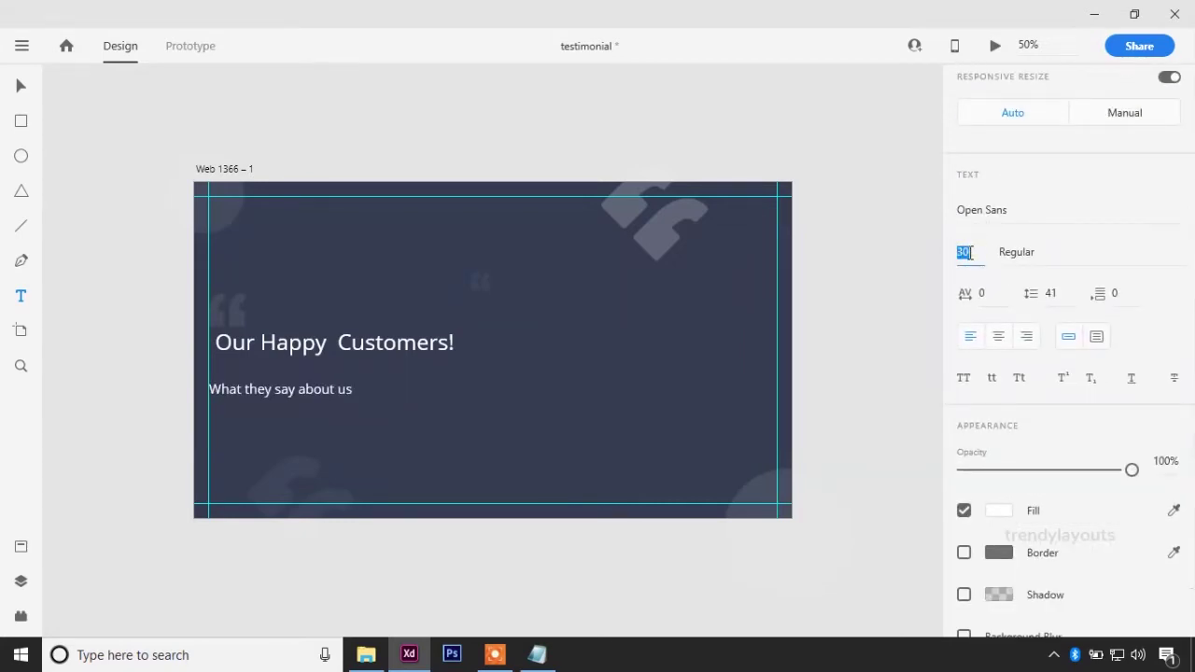
key("shift+Down")
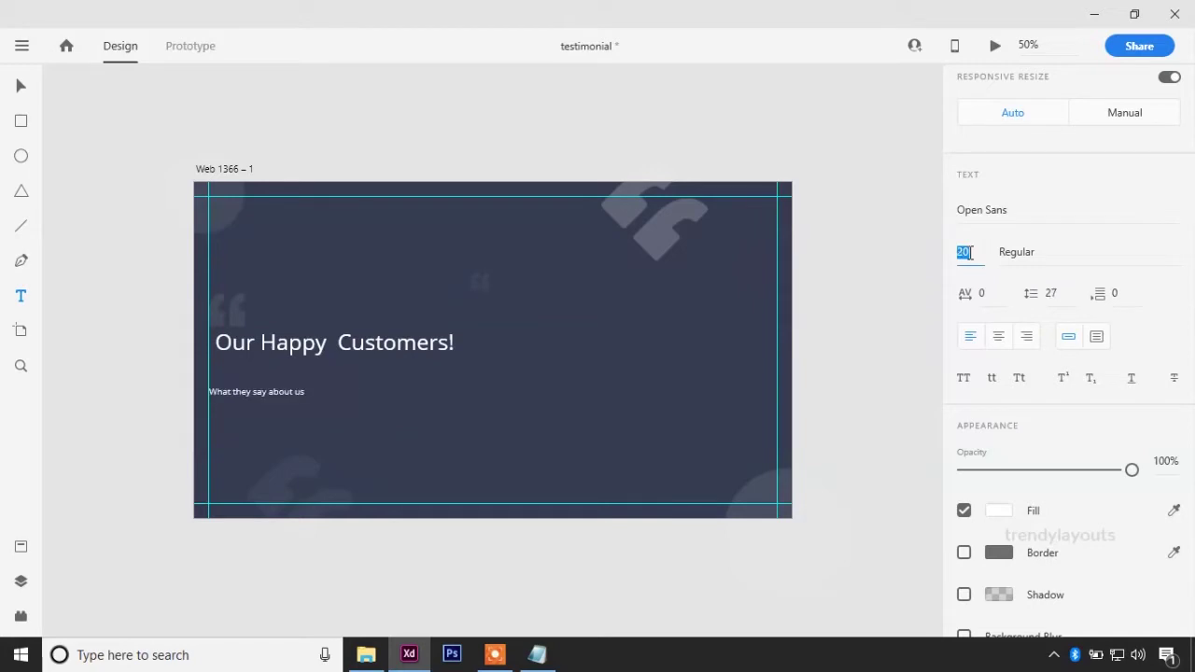
key("shift+Up")
scroll(1027, 449, "down", 2)
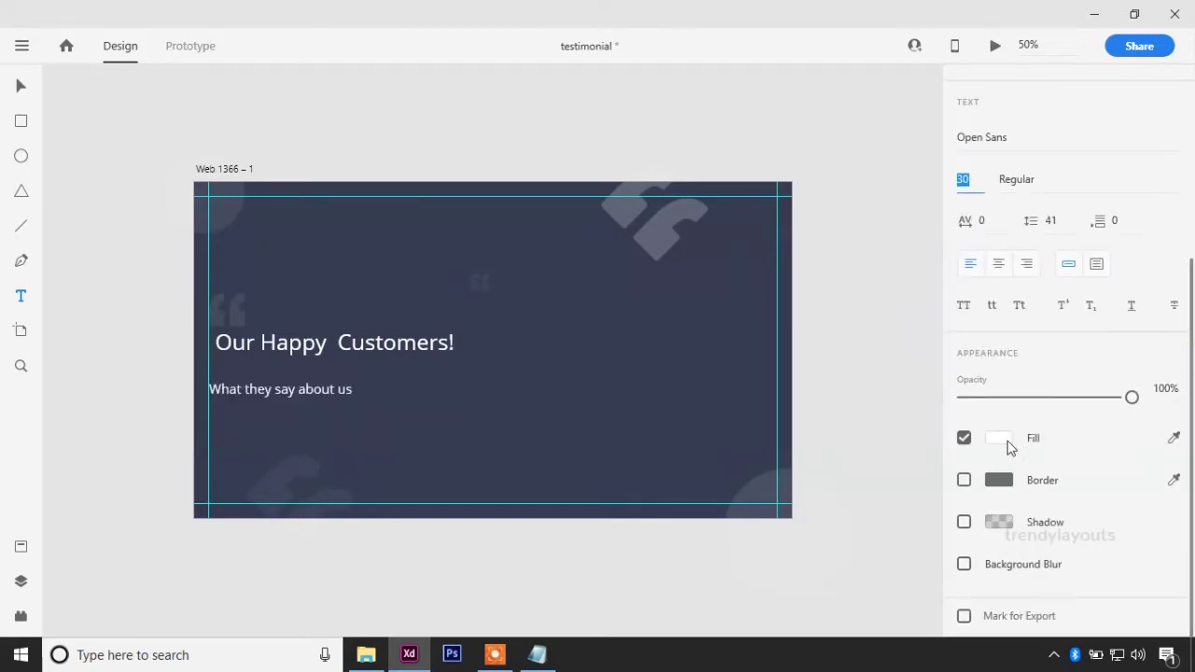
- Set the subtitle's fill color to #F3606B
key("Escape")
scroll(1190, 372, "down", 2)
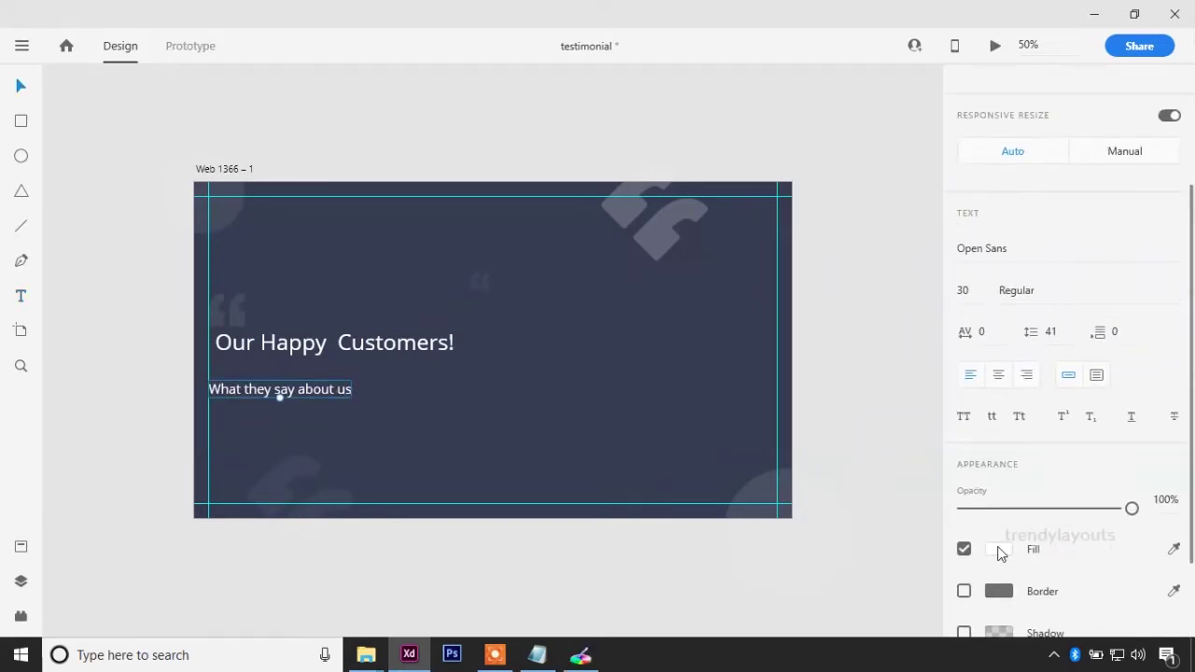
left_click(998, 550)
type("F3606B")
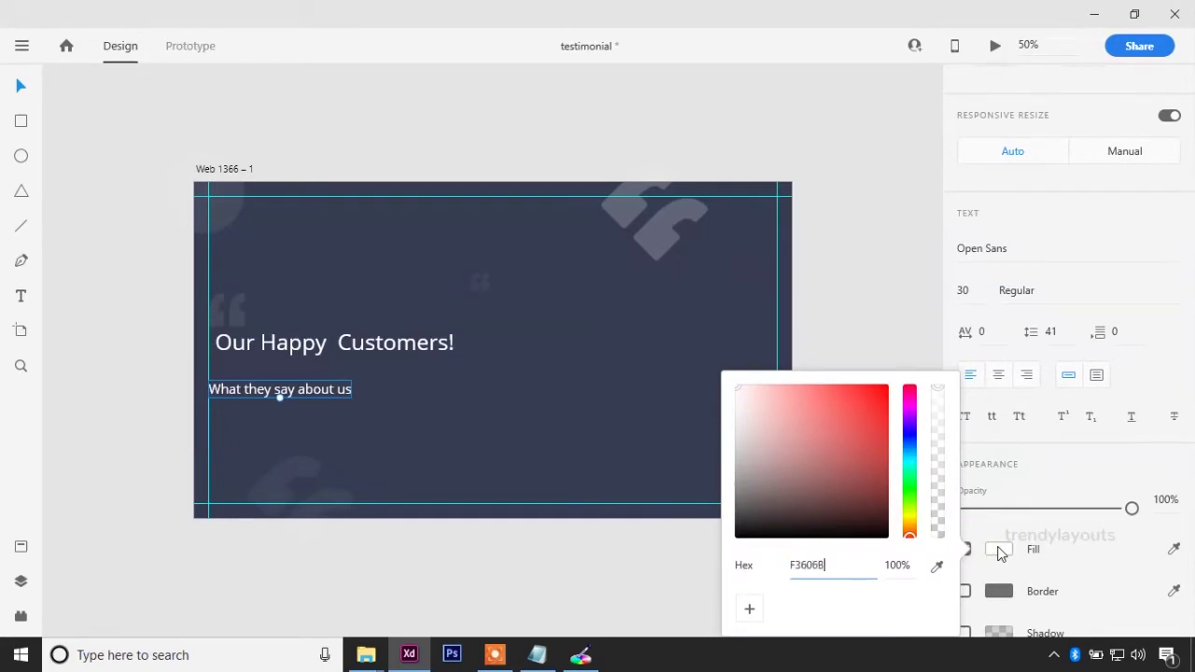
left_click(790, 564)
type("#")
key("Return")
- Move the pink subtitle up so it sits closer beneath the heading
left_click(20, 93)
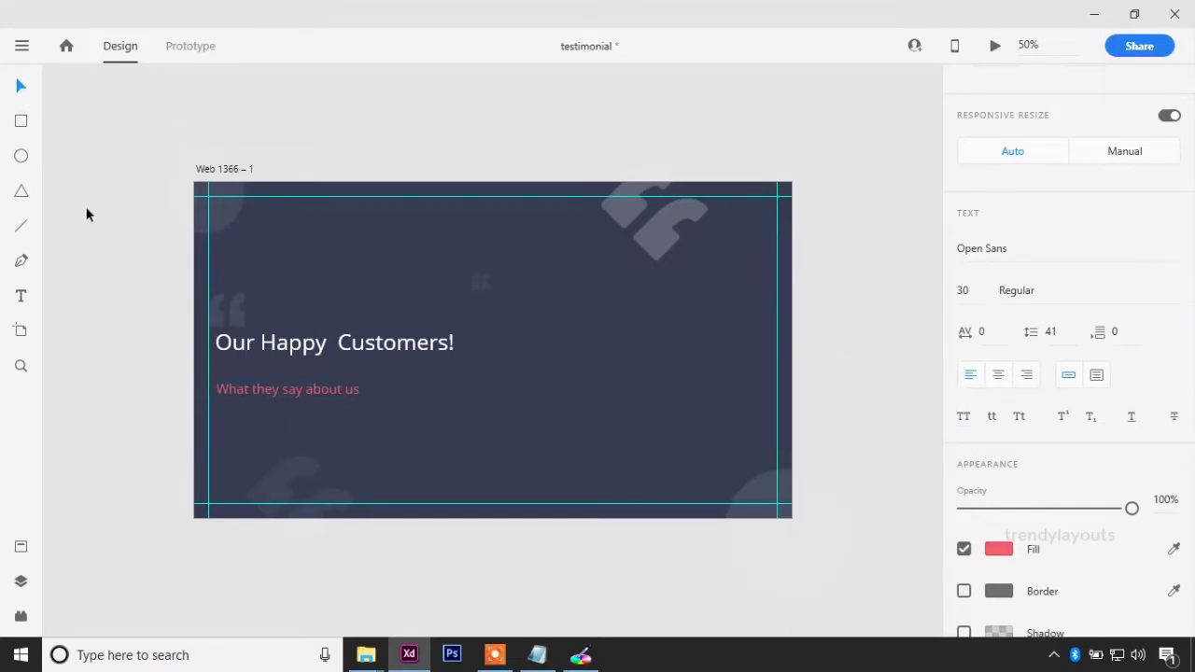
key("shift+Up")
key("shift+Up")
key("shift+Up")
key("shift+Up")
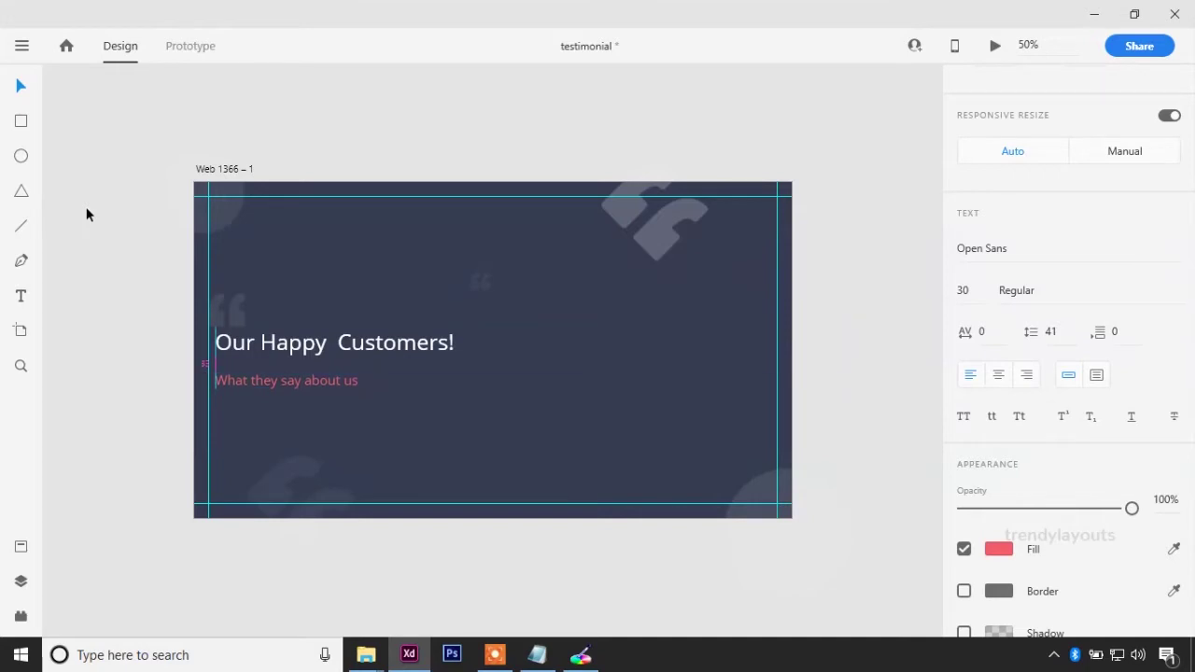
- Change the "Our Happy Customers!" heading to the Quicksand font in Bold
left_click(334, 343)
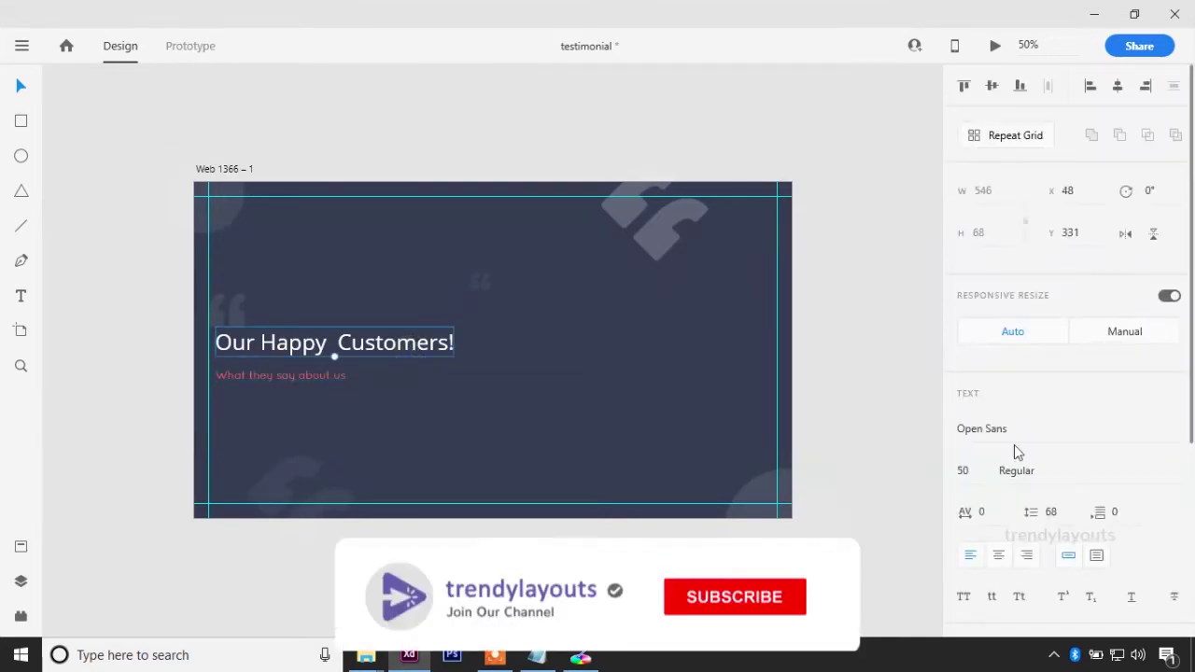
left_click(1030, 429)
type("Quicksand")
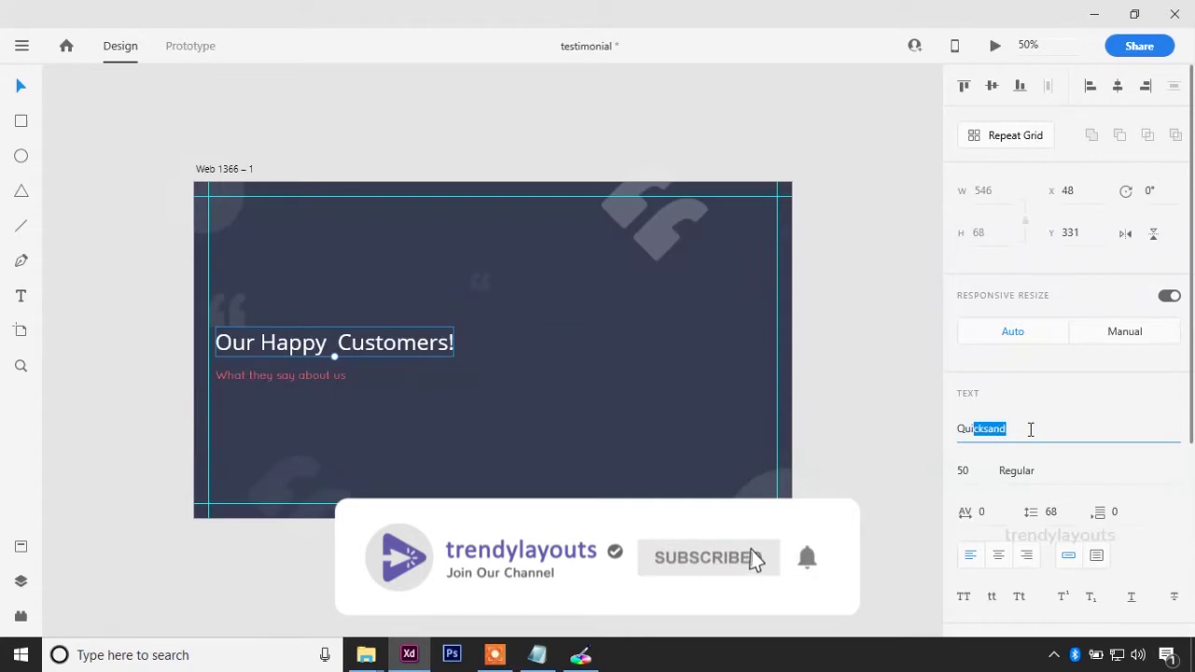
key("Return")
left_click(1038, 470)
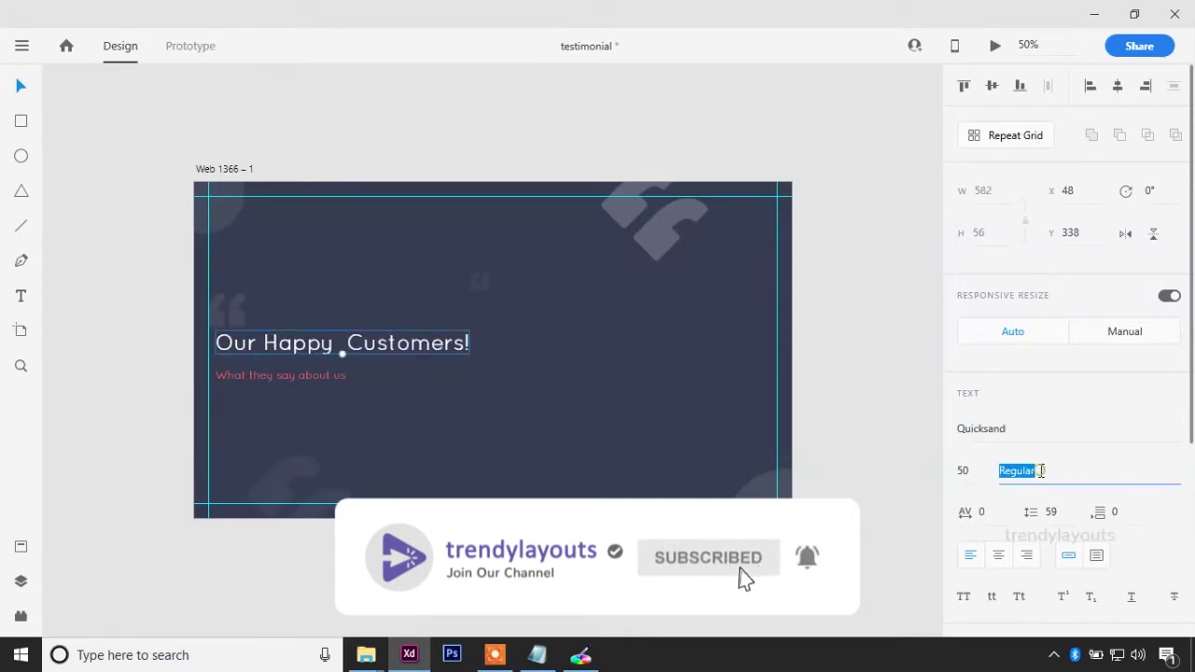
type("B")
key("Return")
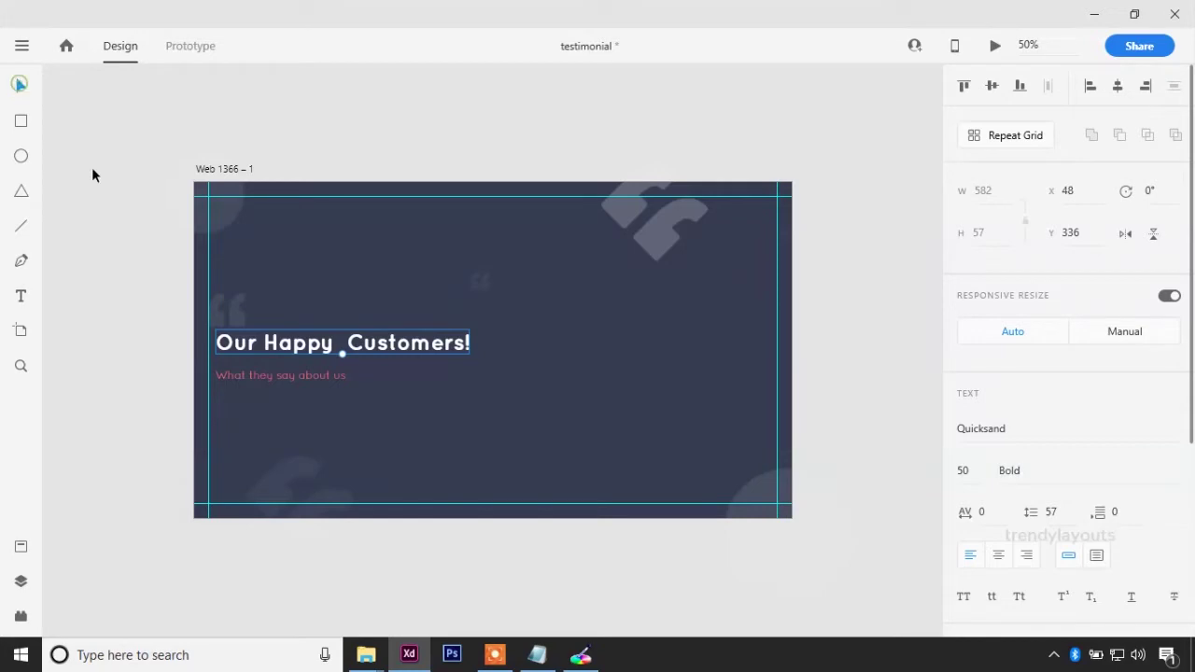
left_click(139, 376)
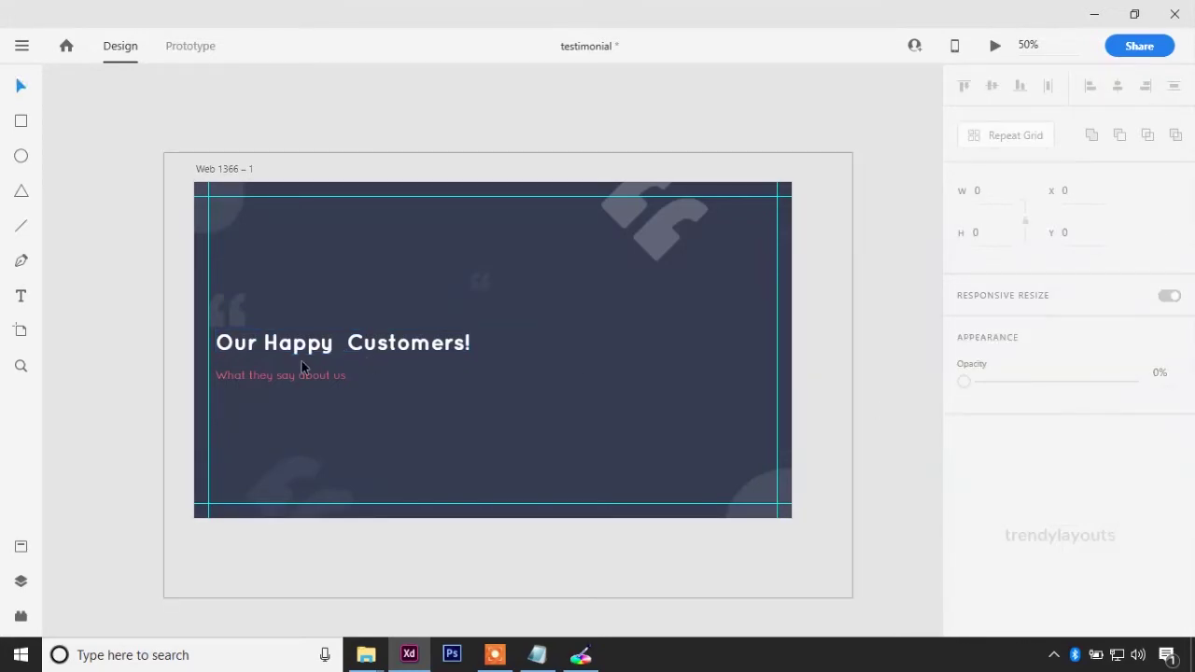
- Nudge the "What they say about us" subtitle up to Y 410, tight beneath the heading
left_click(265, 378)
key("Up")
key("Up")
key("Up")
key("Up")
key("Up")
key("Up")
key("Up")
key("Up")
key("Up")
key("Up")
key("Up")
key("Up")
key("Up")
key("Up")
key("Up")
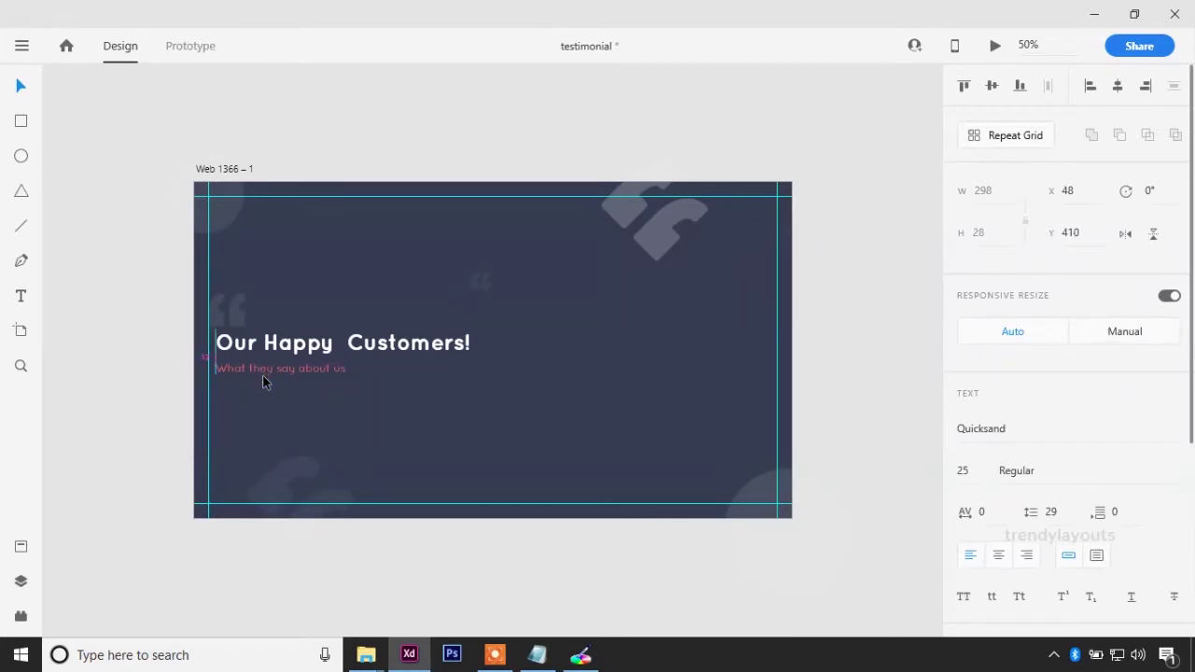
left_click(115, 383)
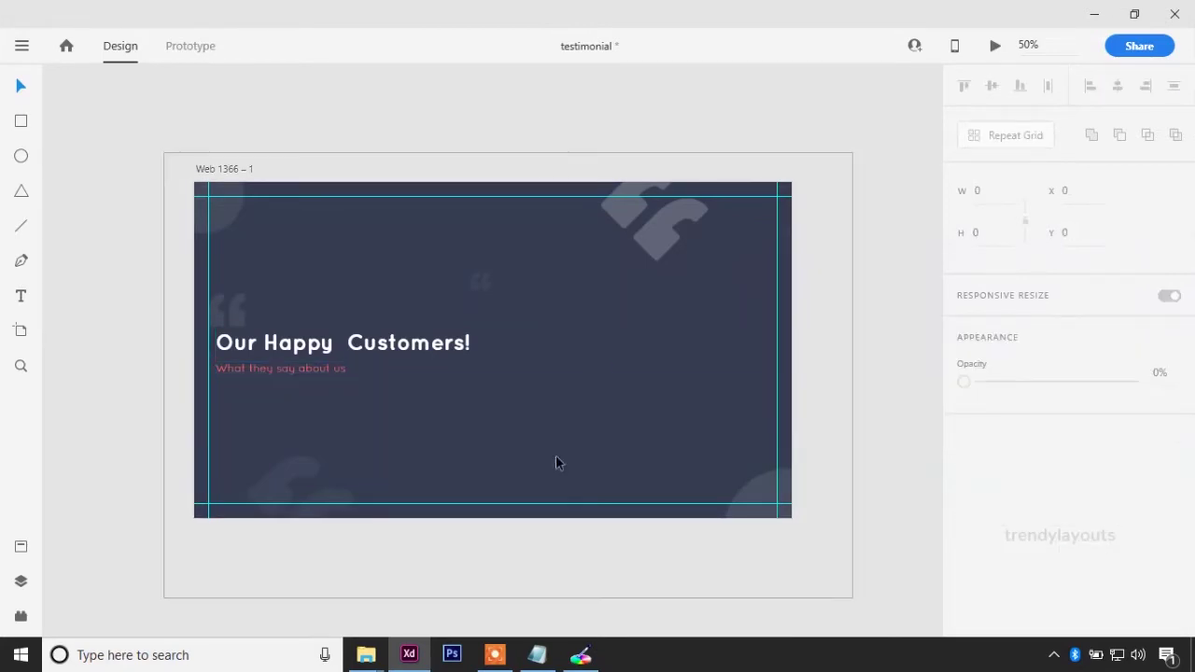
- Draw a rectangle of about 457 × 270 to the right of the heading as the testimonial card
key("ctrl+0")
left_click(20, 121)
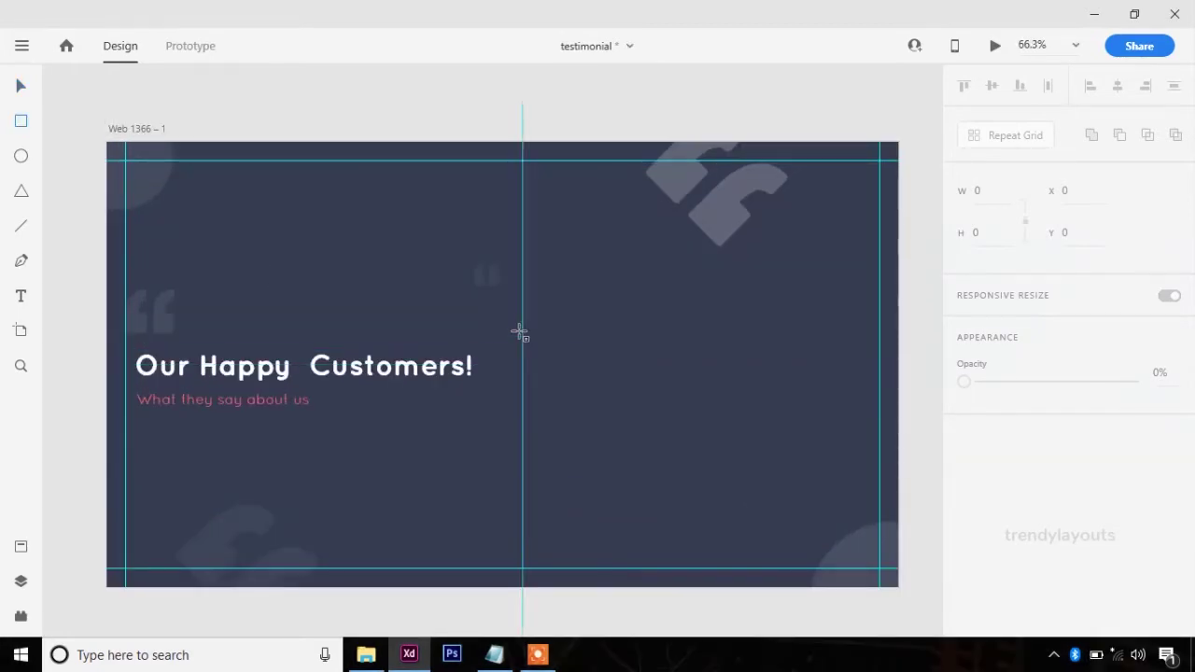
mouse_move(499, 298)
left_mouse_down()
mouse_move(557, 411)
mouse_move(636, 417)
mouse_move(720, 456)
mouse_move(764, 454)
left_mouse_up()
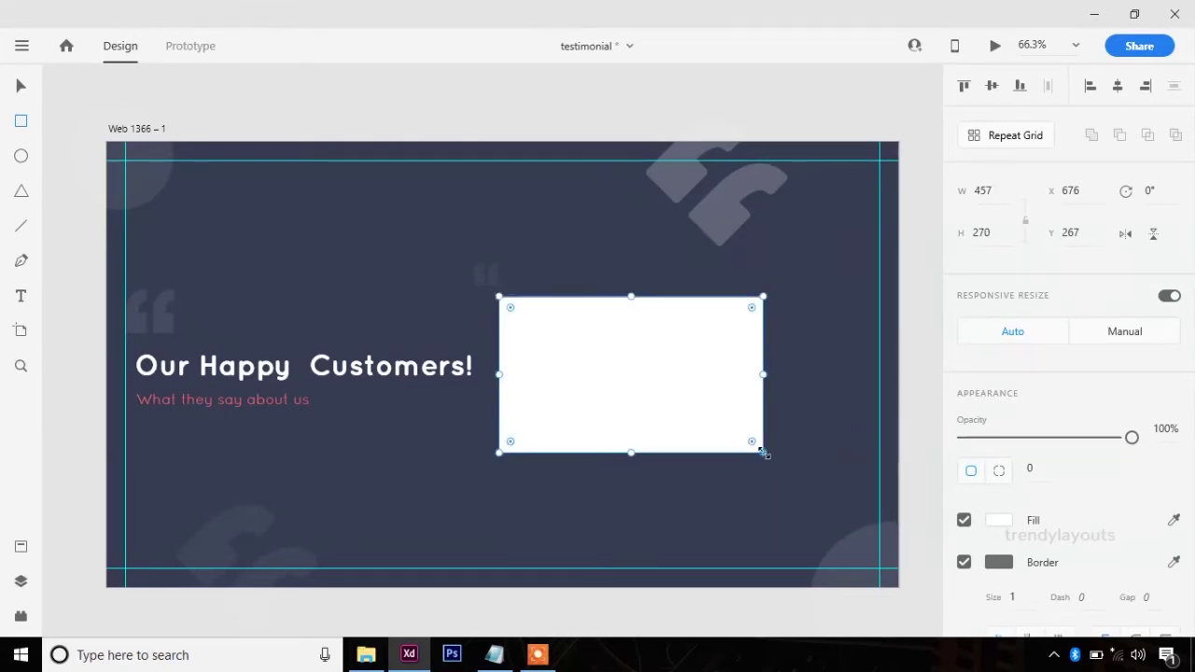
- Round all corners of the white card rectangle with a radius of 10
left_click(1029, 470)
type("5")
key("Return")
left_click(1043, 468)
type("10")
key("Return")
left_click(21, 87)
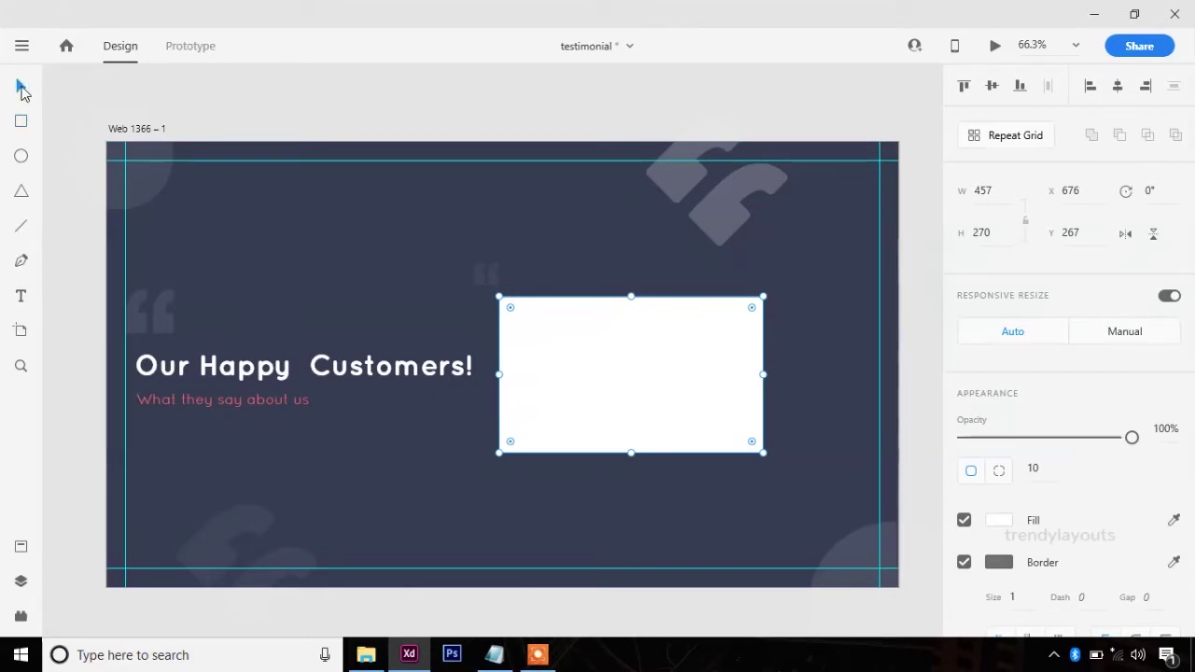
- Shift the white card 40 px to the right, to X 716
key("shift+Right")
key("shift+Right")
key("shift+Right")
key("shift+Right")
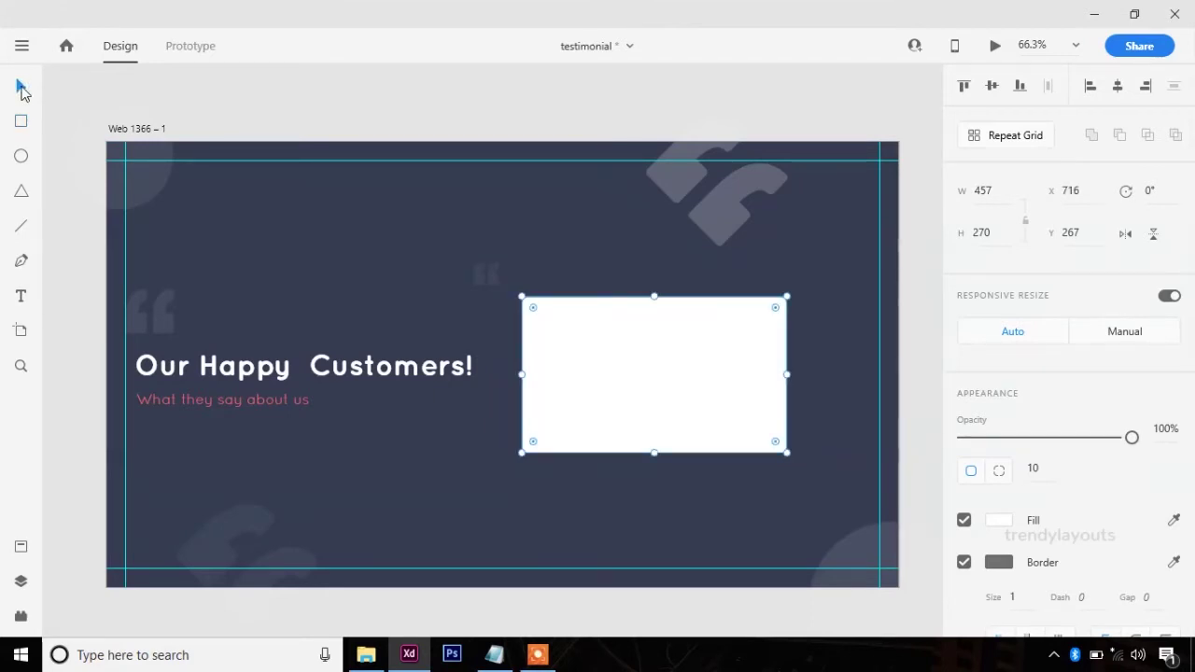
- Reduce the "Our Happy Customers!" heading's font size to 46
left_click(301, 365)
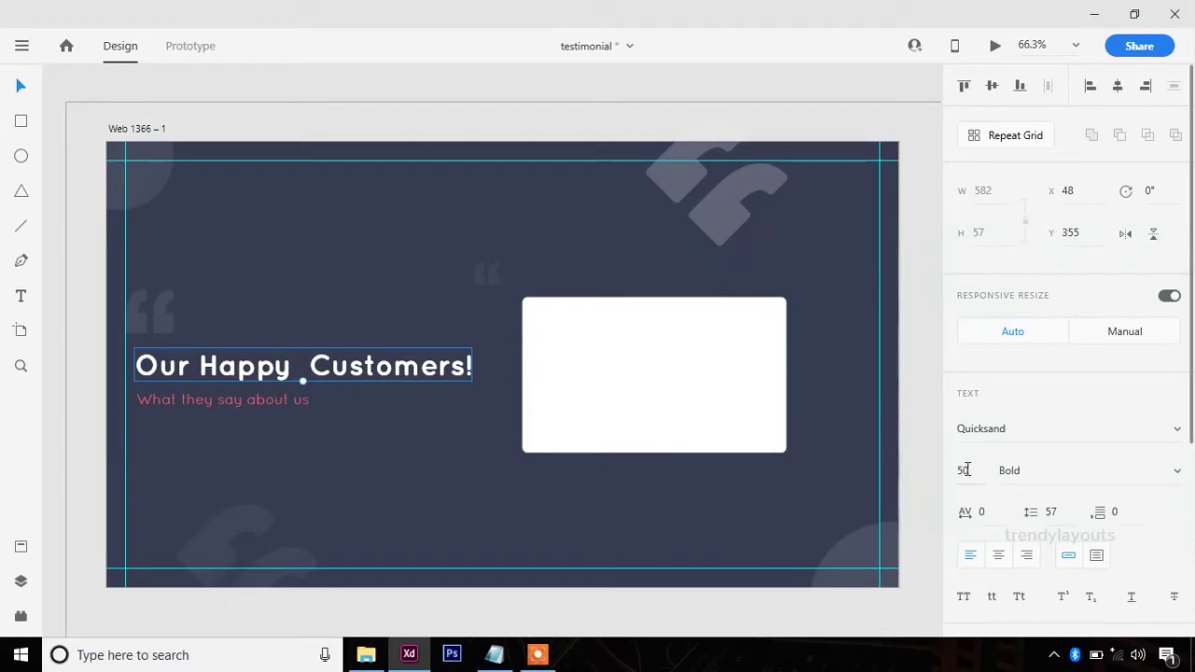
type("40")
key("Return")
key("Up")
key("Up")
key("Up")
key("Up")
key("Up")
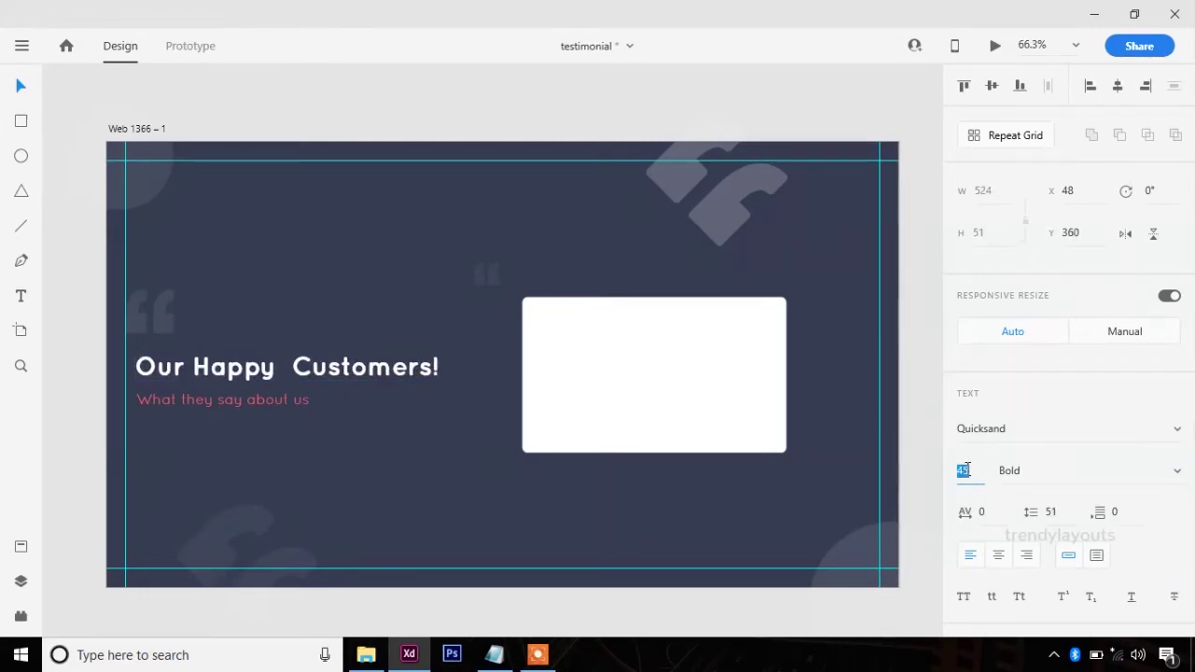
key("Up")
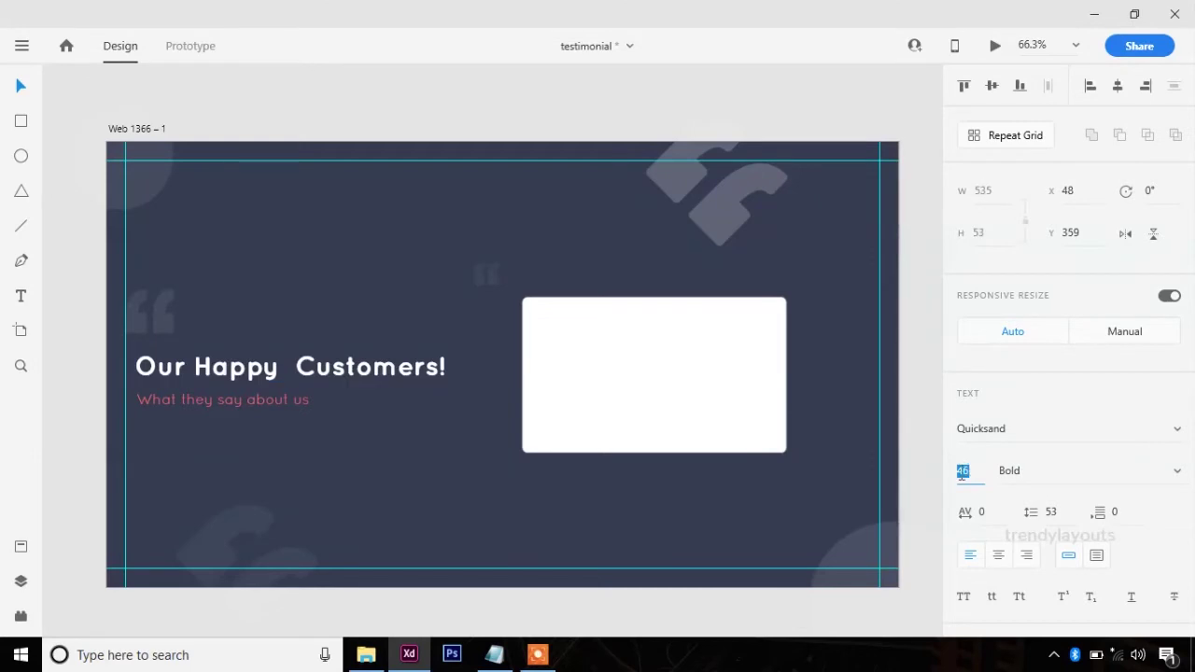
left_click(678, 379)
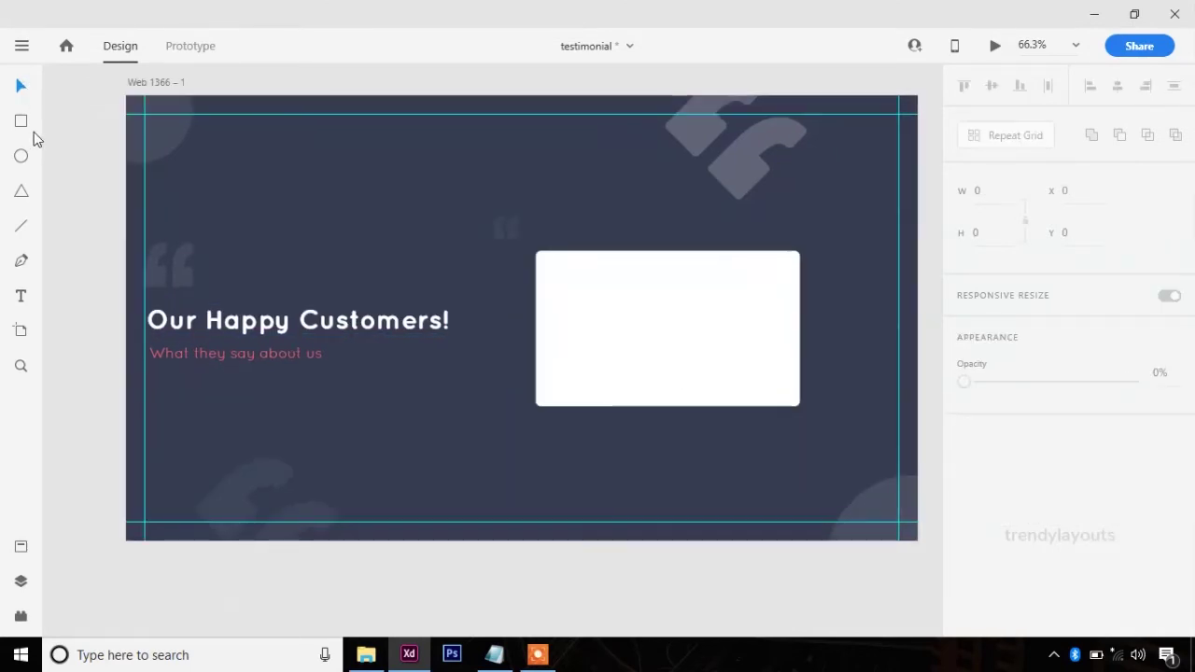
- Draw a circle of about 63 × 63 below the heading and fill it with the color sampled from the subtitle
left_click(21, 156)
left_click_drag(379, 395, 429, 432)
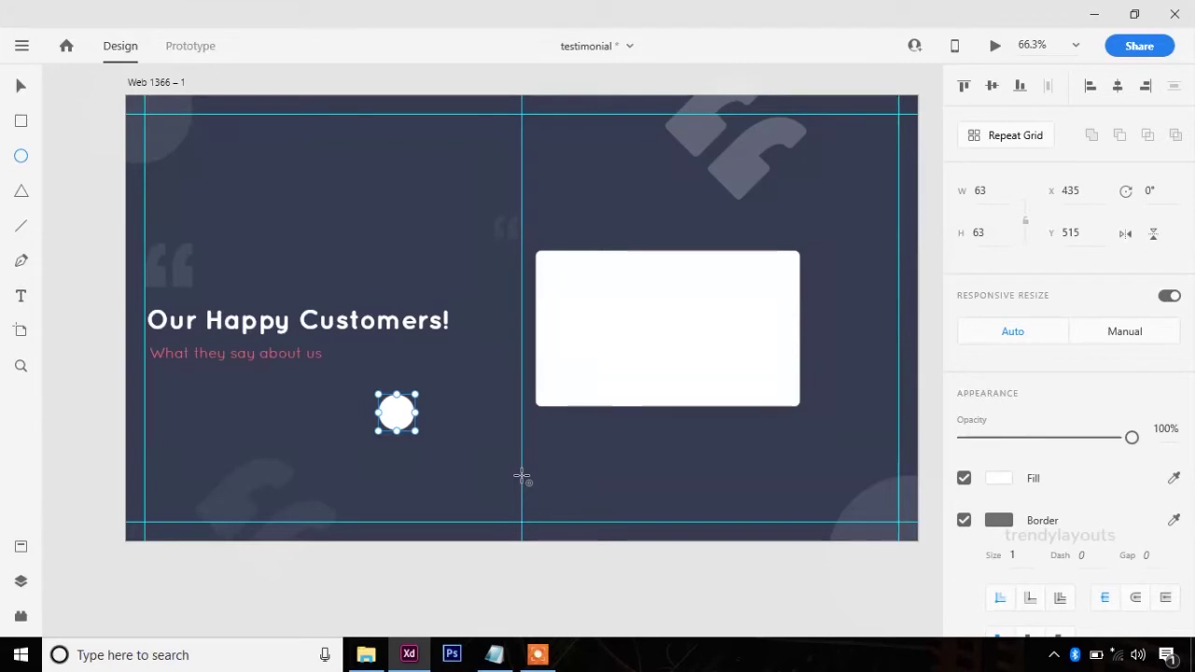
left_click(1174, 478)
left_click(283, 359)
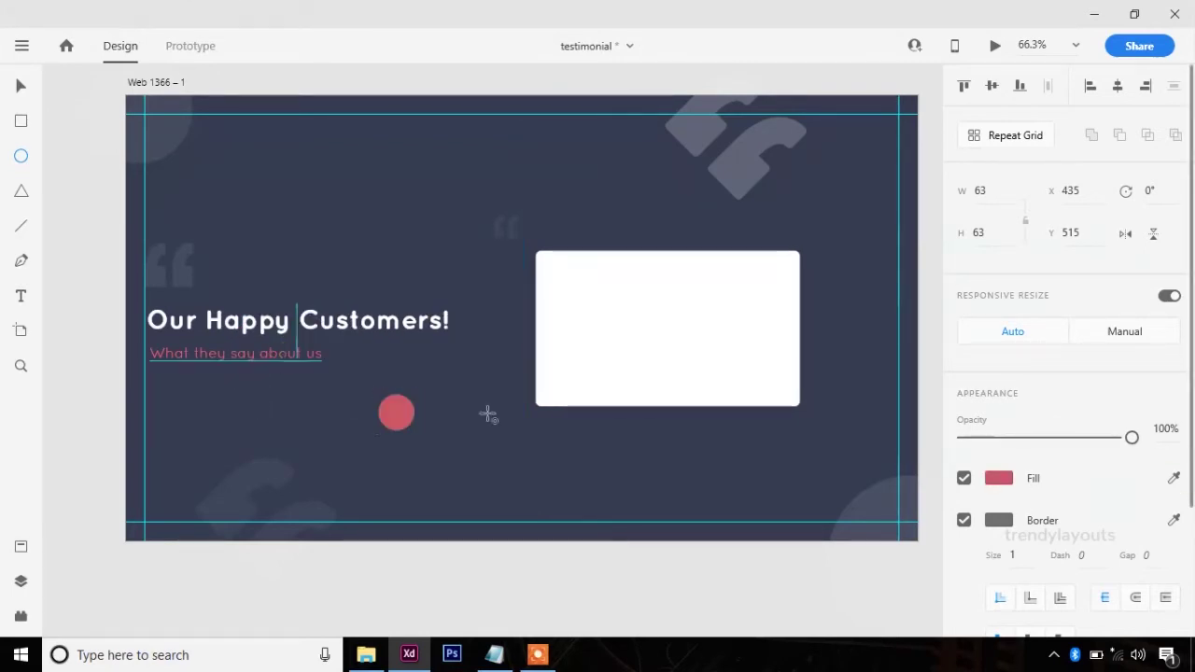
- Adjust the circle's fill to a more saturated red and remove its border
left_click(999, 478)
left_click_drag(858, 385, 841, 392)
left_click(1073, 488)
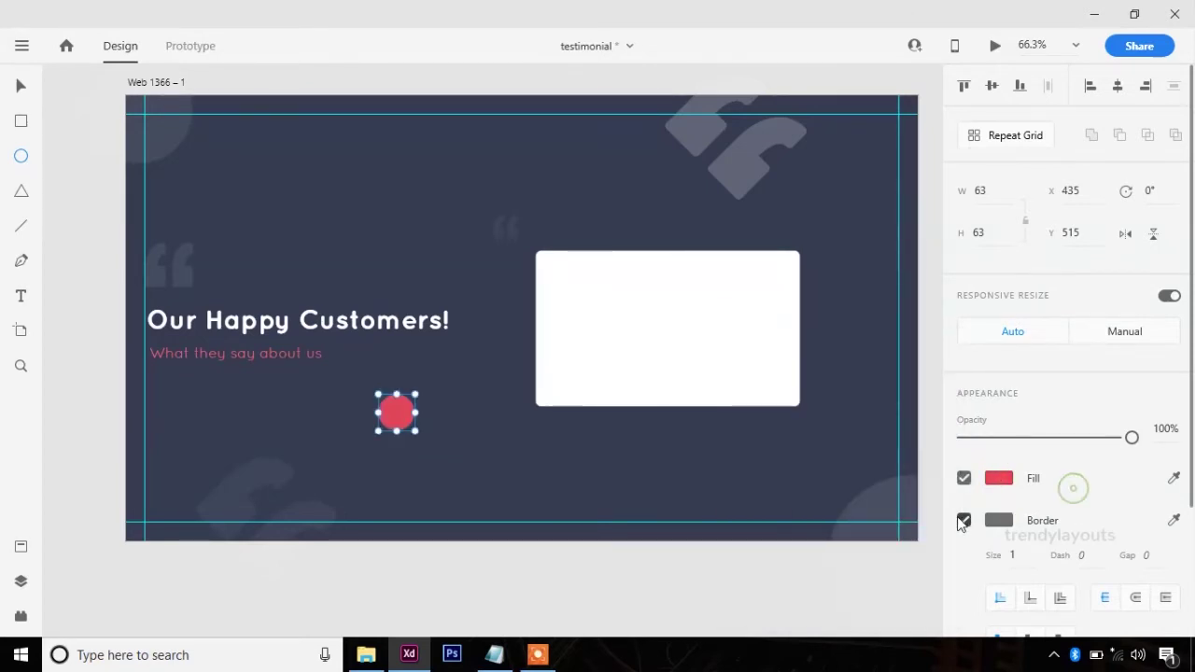
left_click(963, 520)
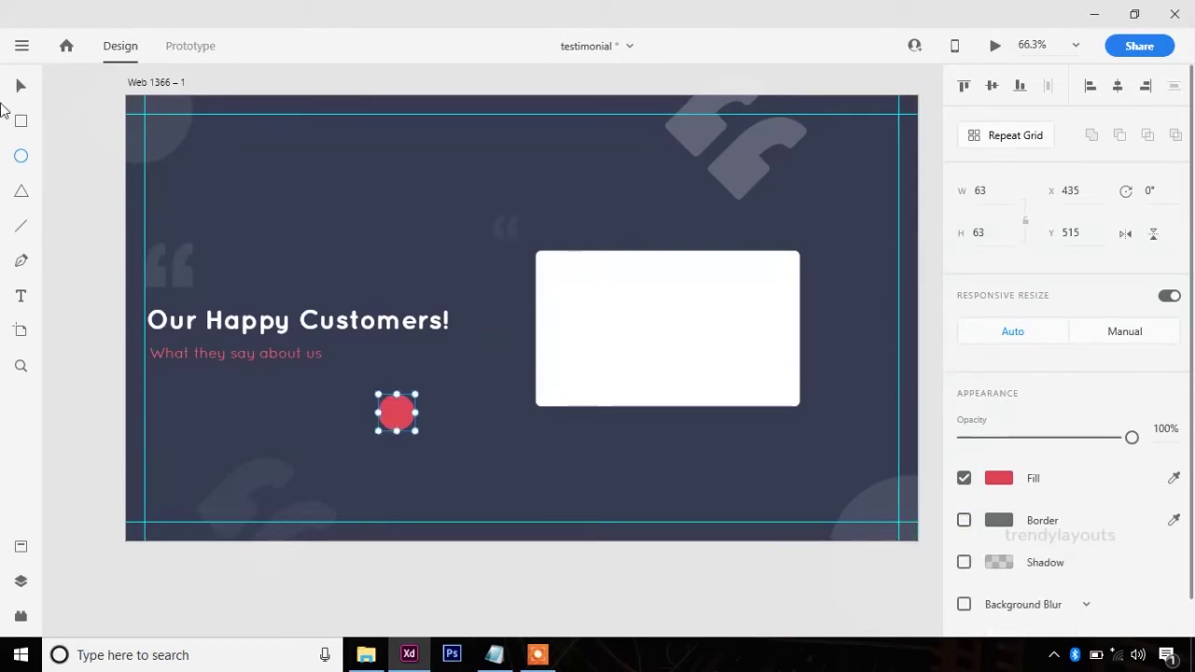
- Move the red circle between the heading and the white card, at about X 595, Y 359
left_click(21, 86)
left_click(600, 585)
left_click_drag(395, 431, 486, 339)
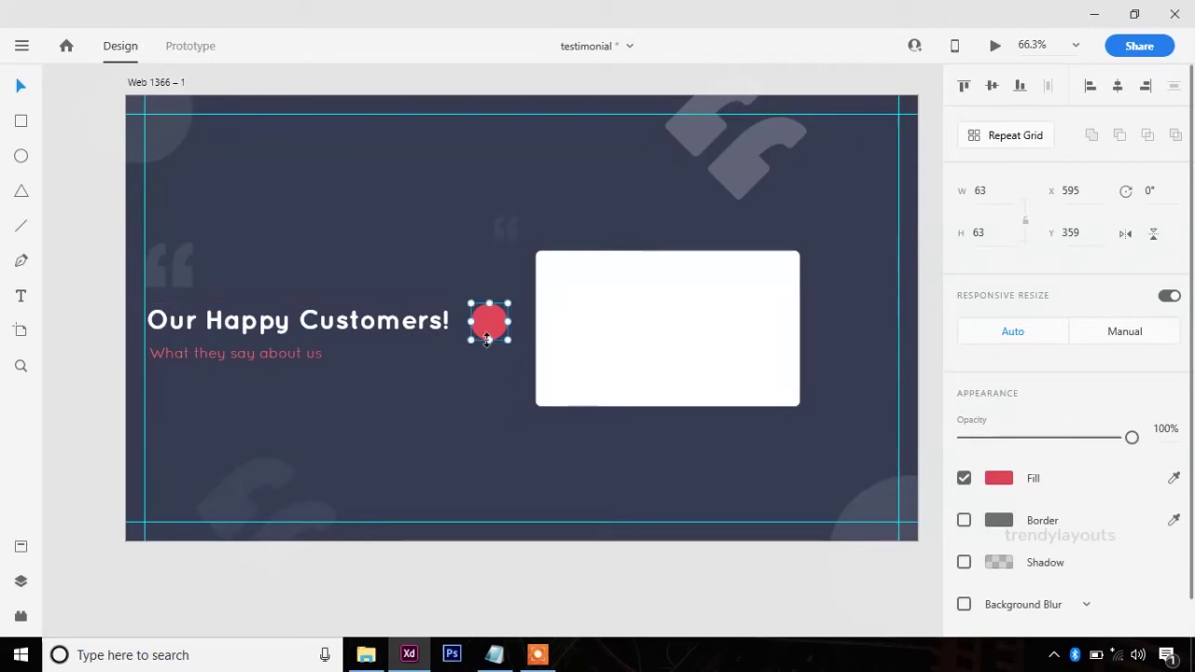
- Nudge the white card up and left to about X 694, Y 257, closer to the red circle
key("Tab")
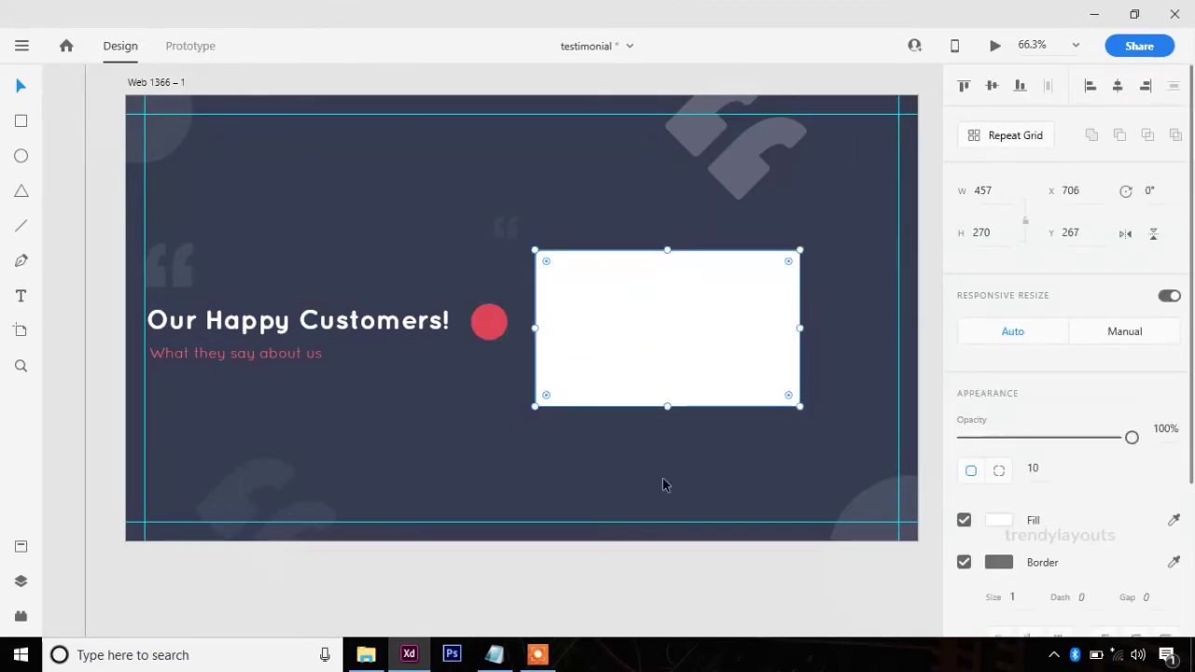
key("Up")
key("Up")
key("Up")
key("Up")
key("Up")
key("Up")
key("Up")
key("Up")
key("Up")
key("Up")
key("Left")
key("Left")
key("Left")
key("Left")
key("Left")
key("Left")
key("Left")
key("Left")
key("Left")
key("Left")
key("Left")
key("Left")
key("Left")
key("Left")
key("Left")
key("Left")
key("Left")
key("Left")
key("Left")
key("Left")
key("Left")
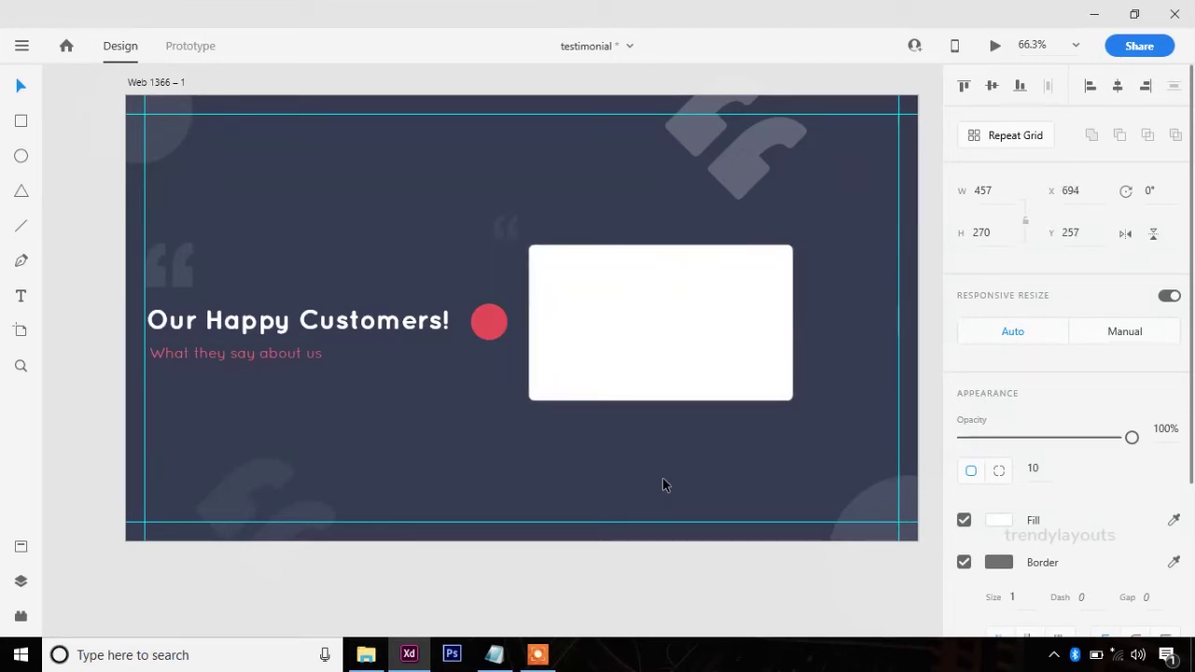
- Nudge the white card left to X 675, closer to the red circle
key("Left")
key("Left")
key("Left")
key("Left")
key("Left")
key("Left")
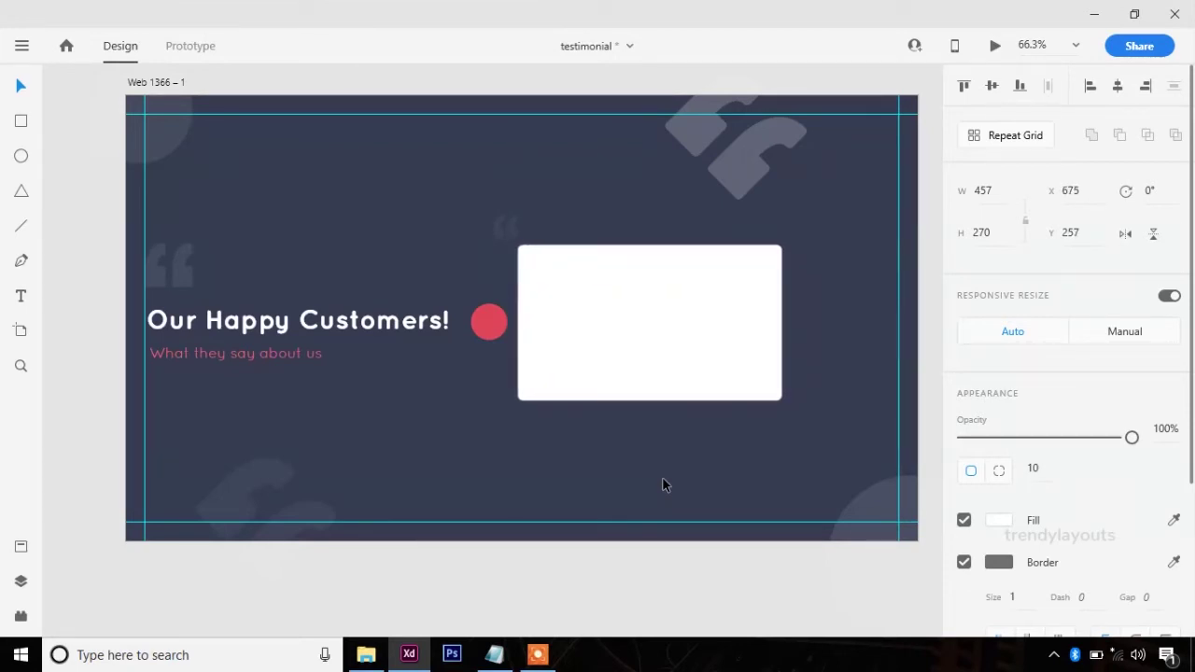
- Duplicate the red circle and move the copy past the white card's right edge to X 1155, Y 359
left_click_drag(720, 582, 637, 585)
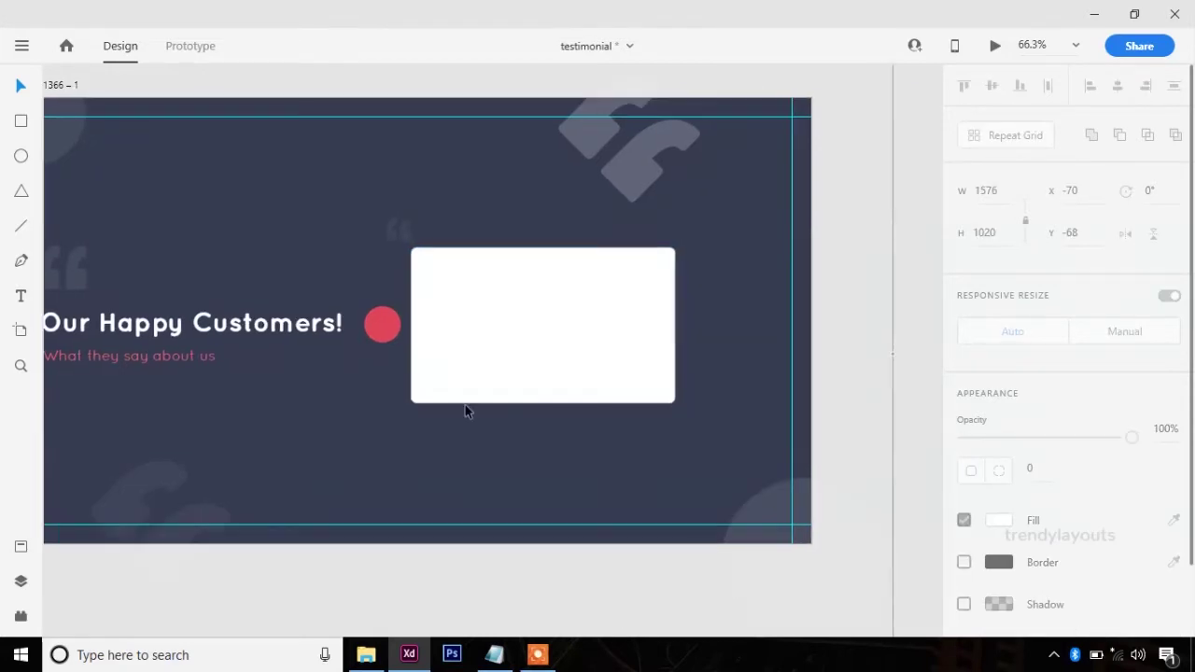
left_click(384, 326)
key("ctrl+d")
key("shift+Right")
key("shift+Right")
key("shift+Right")
key("shift+Right")
key("shift+Right")
key("shift+Right")
key("shift+Right")
key("shift+Right")
key("shift+Right")
key("shift+Right")
key("shift+Right")
key("shift+Right")
key("shift+Right")
key("shift+Right")
key("shift+Right")
key("shift+Right")
key("shift+Right")
key("shift+Right")
key("shift+Right")
key("shift+Right")
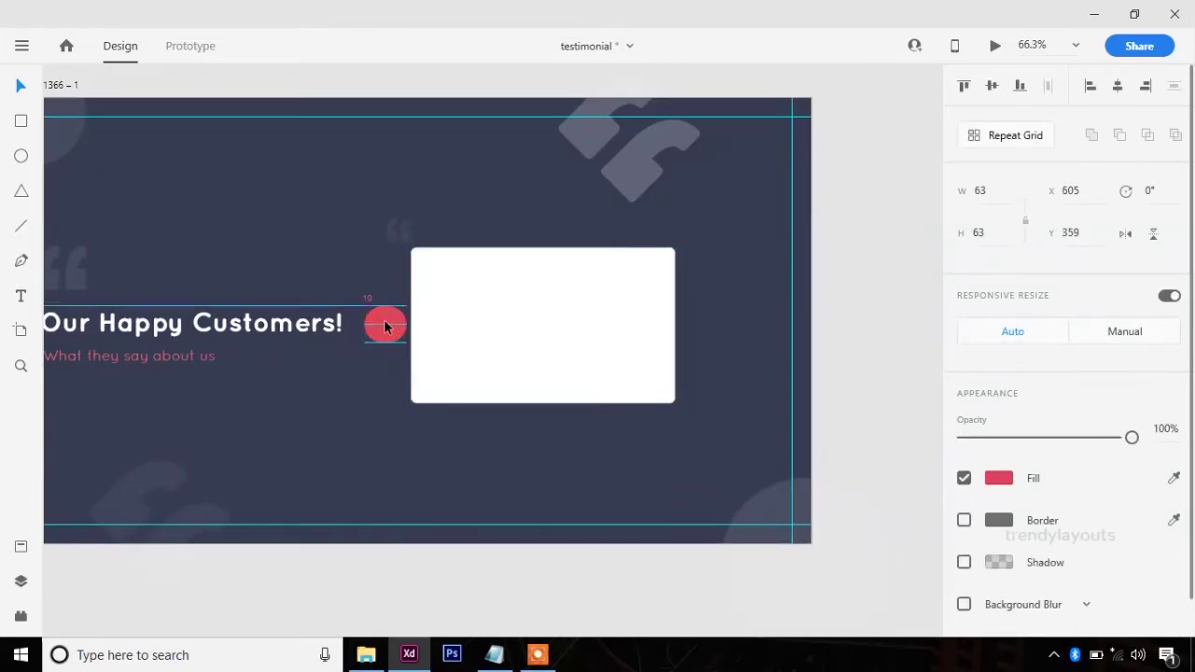
key("shift+Right")
key("shift+Right")
key("shift+Right")
key("shift+Right")
key("shift+Right")
key("shift+Right")
key("shift+Right")
key("shift+Right")
key("shift+Right")
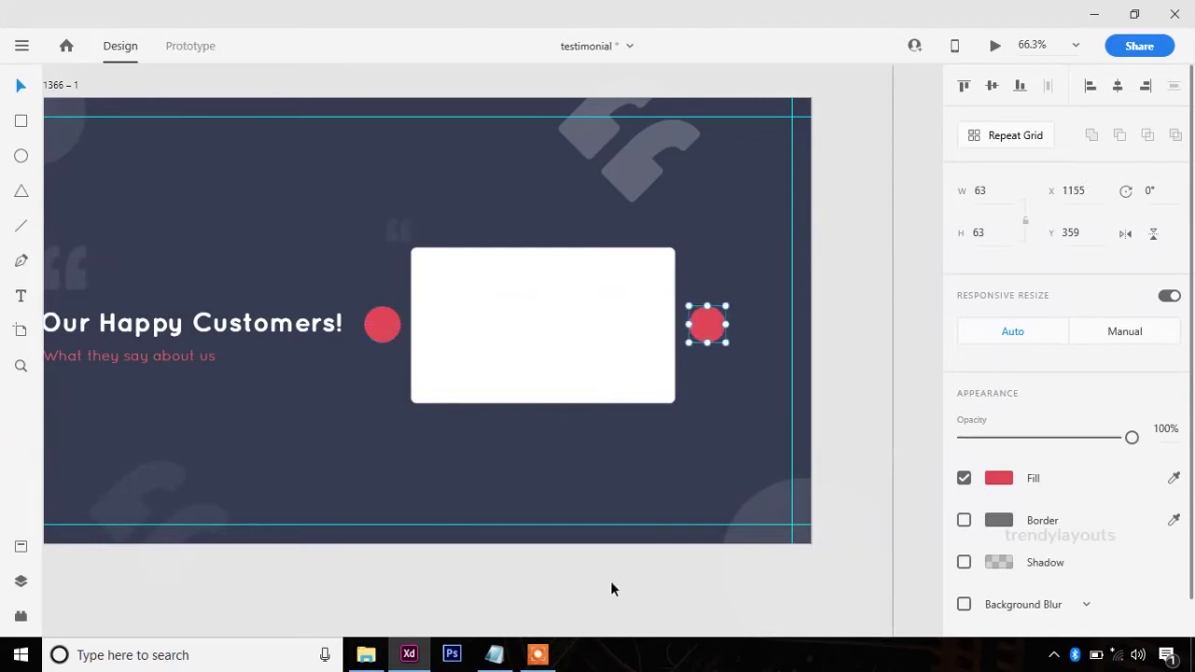
- Duplicate the white card and move the copy beyond the second red circle to X 1255, Y 257
left_click(566, 314)
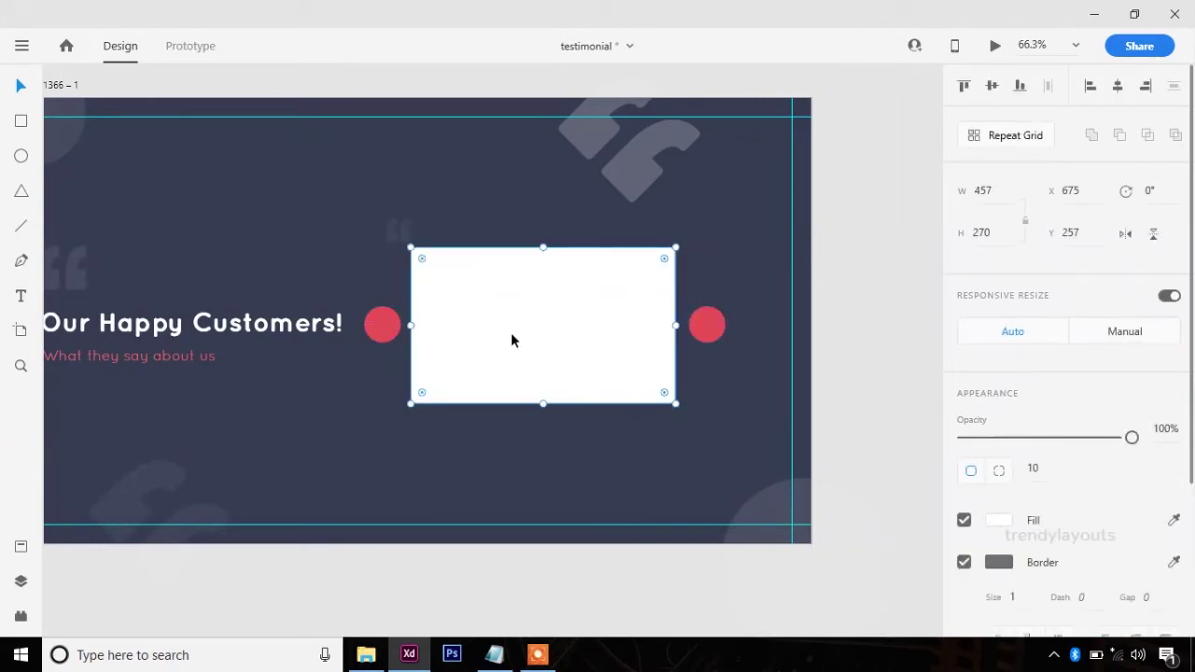
key("shift+Right")
key("shift+Right")
key("shift+Right")
key("shift+Right")
key("shift+Right")
key("shift+Right")
key("shift+Right")
key("shift+Right")
key("shift+Right")
key("shift+Right")
key("shift+Right")
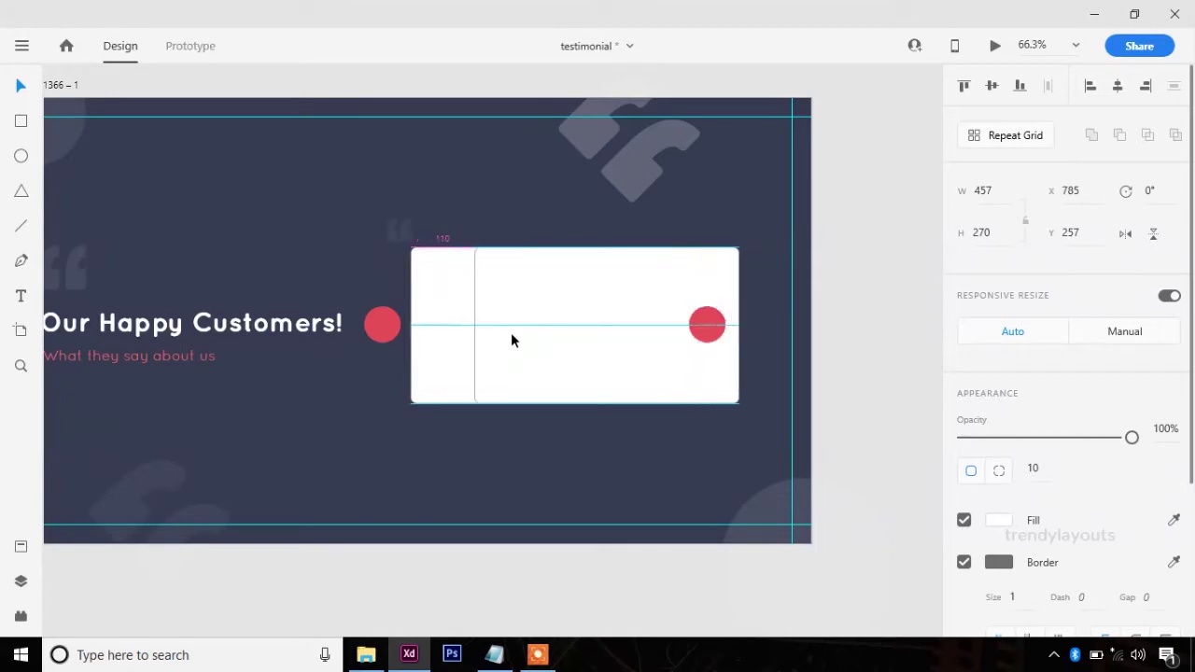
key("shift+Right")
key("shift+Right")
key("shift+Right")
key("shift+Right")
key("shift+Right")
key("shift+Right")
key("shift+Right")
key("shift+Right")
key("shift+Right")
key("shift+Right")
key("shift+Right")
key("shift+Right")
key("shift+Right")
key("shift+Right")
key("shift+Right")
key("shift+Right")
key("shift+Right")
key("shift+Right")
key("shift+Right")
key("shift+Right")
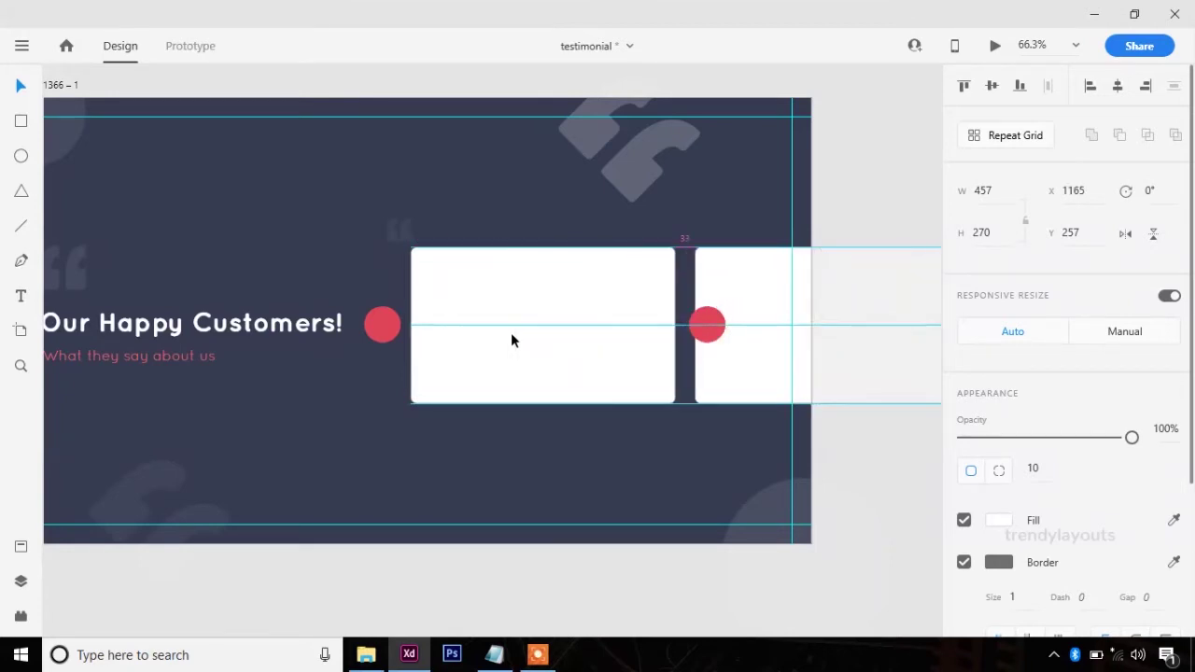
key("shift+Right")
key("shift+Right")
key("shift+Right")
key("shift+Right")
key("shift+Right")
key("shift+Right")
key("shift+Right")
key("shift+Right")
key("shift+Right")
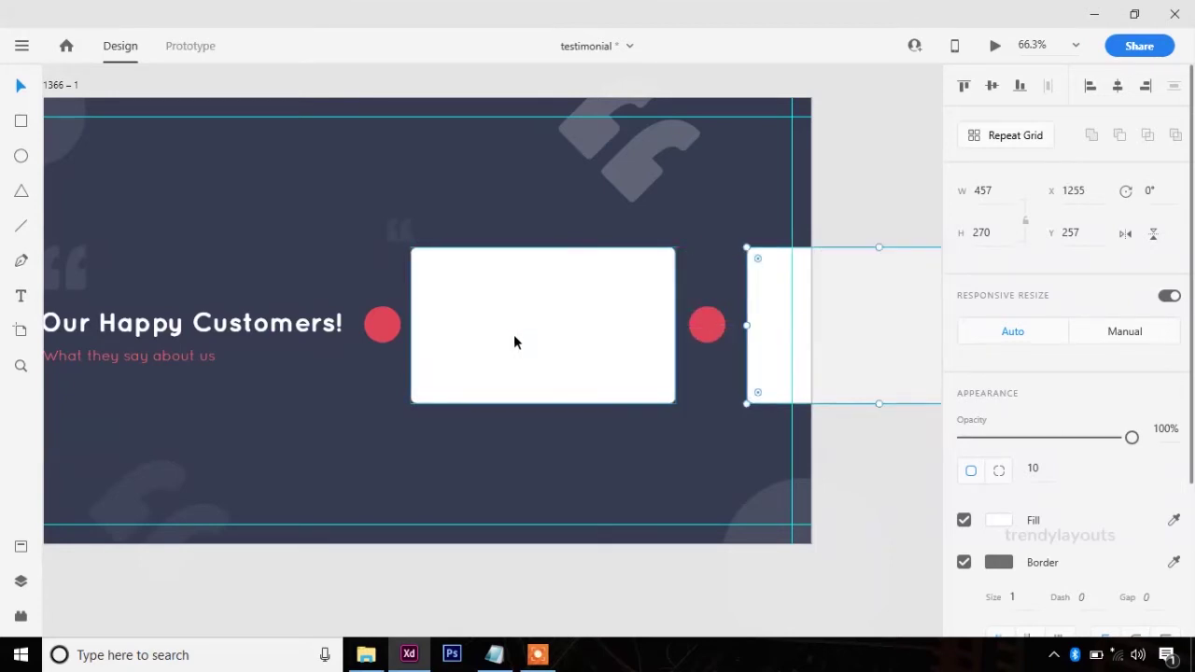
left_click(598, 602)
- Nudge the second red circle slightly left, closer to the first white card
left_click_drag(747, 496, 692, 491)
left_click(699, 369)
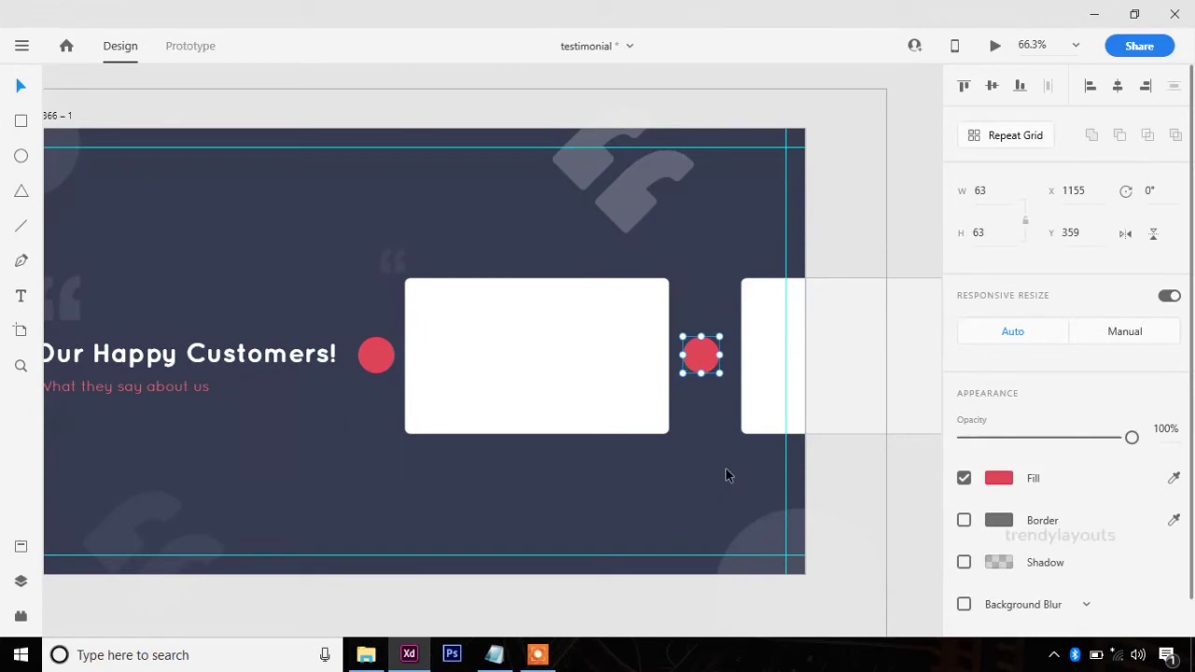
key("Left")
key("Left")
key("Left")
key("Left")
key("Left")
key("Left")
left_click(659, 603)
- Shift the circles and both white cards slightly left to tighten the spacing of the row
left_click(374, 353)
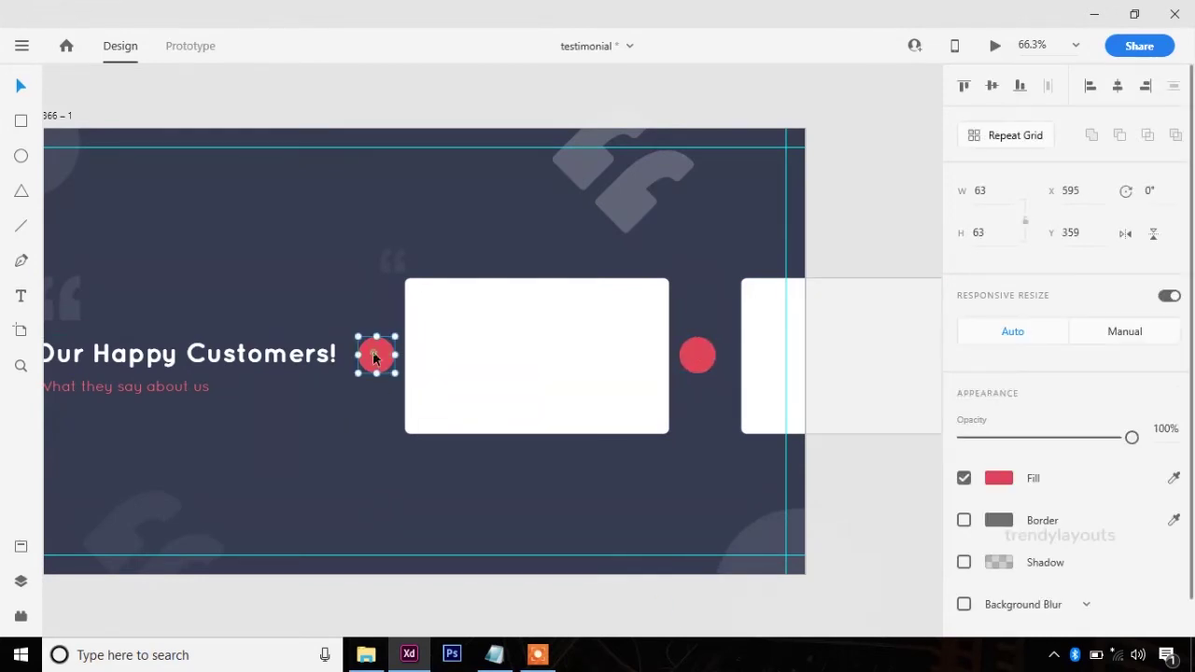
left_click(495, 385)
key("Tab")
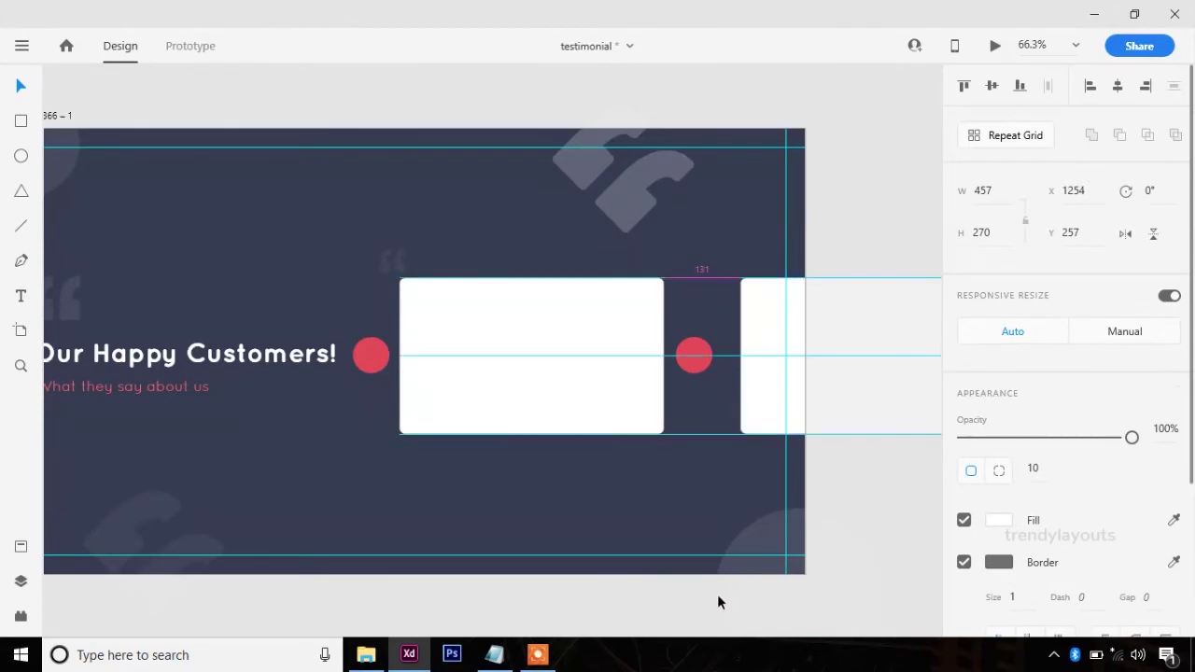
key("shift+Left")
key("Escape")
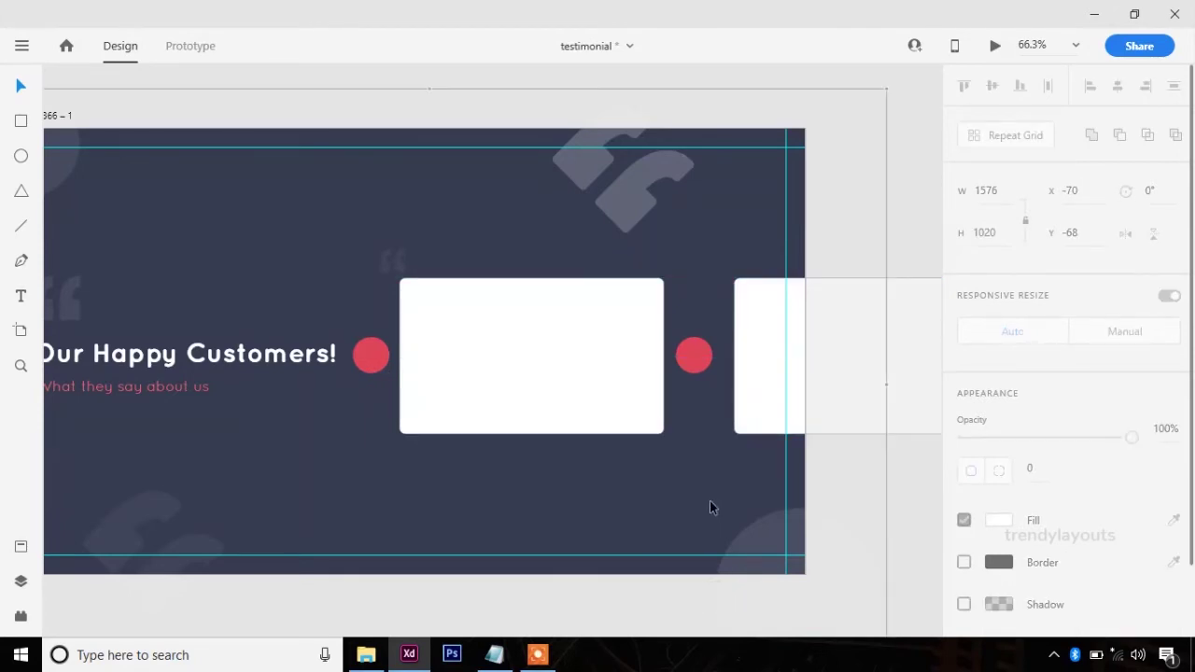
- Switch to content.txt in Notepad and copy the Lorem Ipsum testimonial paragraph
left_click_drag(657, 500, 738, 517)
left_click_drag(700, 439, 623, 394)
left_click(494, 654)
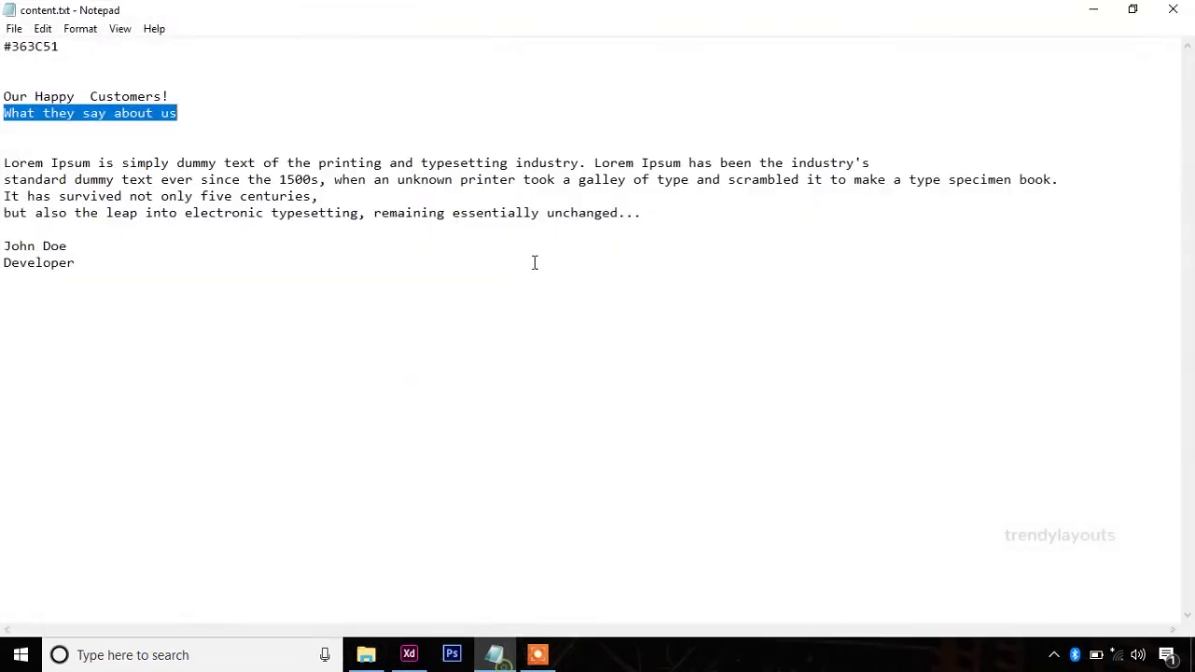
left_click_drag(4, 163, 654, 218)
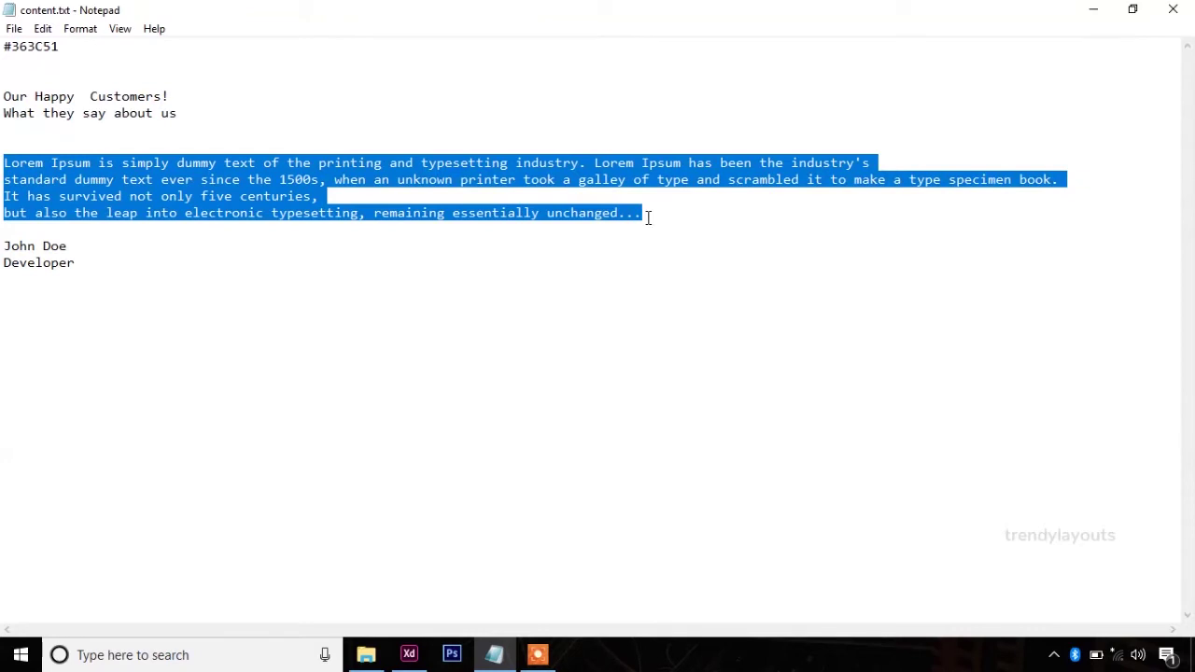
- Return to Adobe XD, draw a text area of about 420 × 212 inside the first card and paste the copied paragraph
left_click(1093, 10)
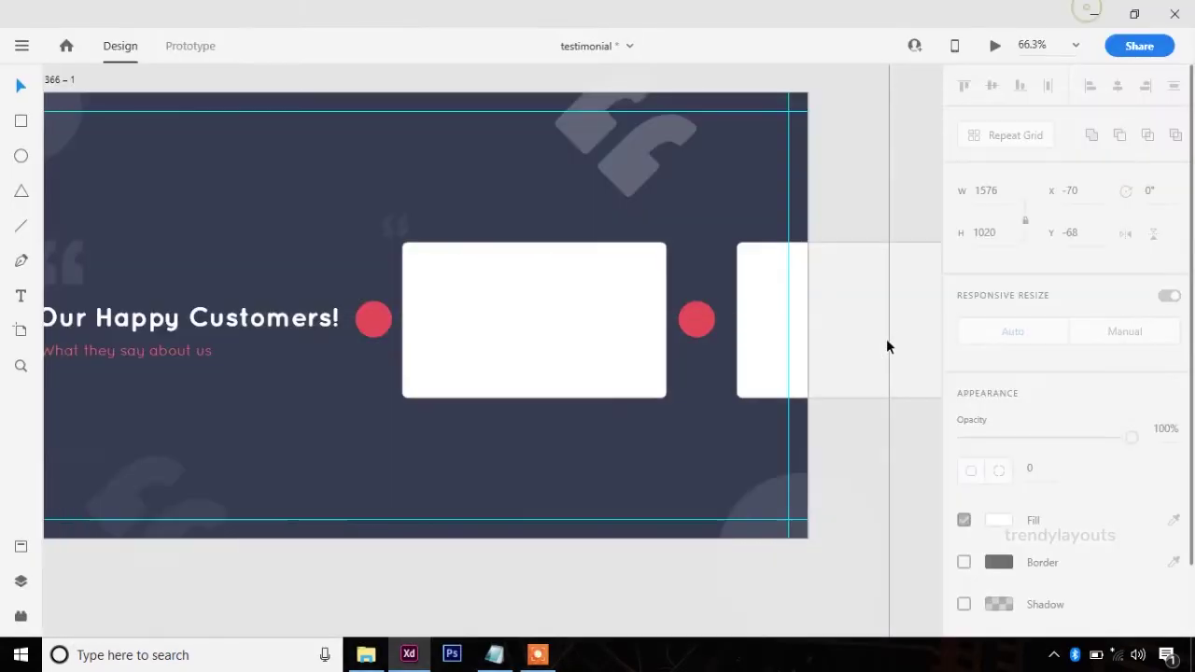
left_click_drag(412, 260, 657, 386)
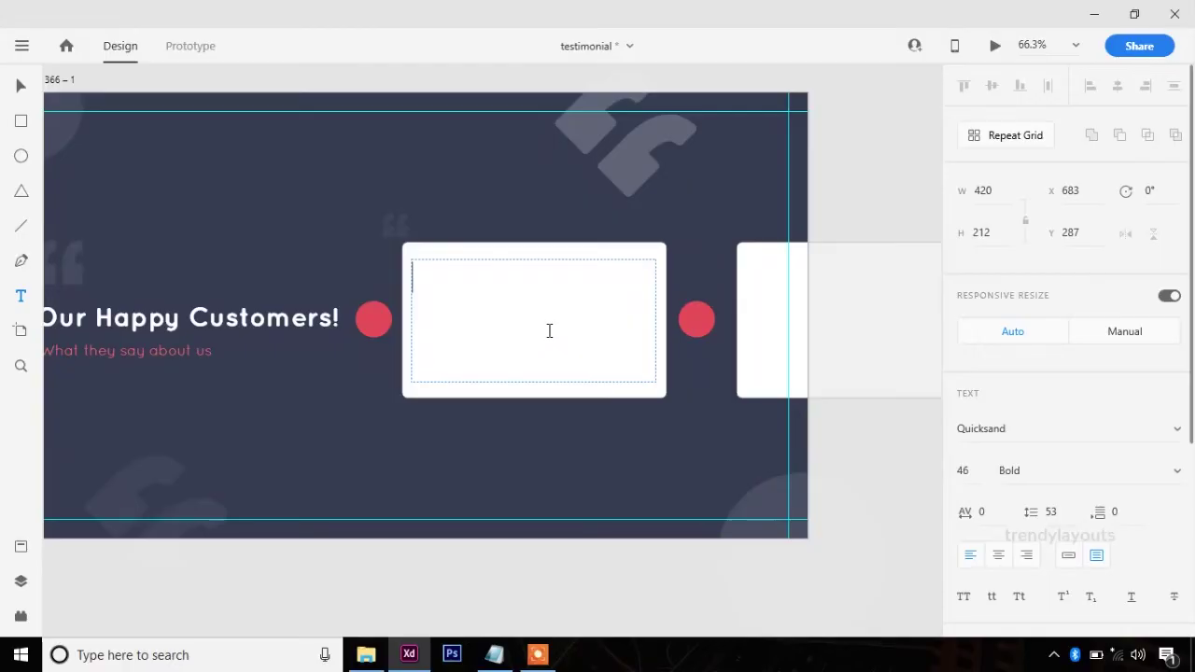
key("ctrl+v")
- Set the whole pasted paragraph to Regular weight at size 16
key("ctrl+a")
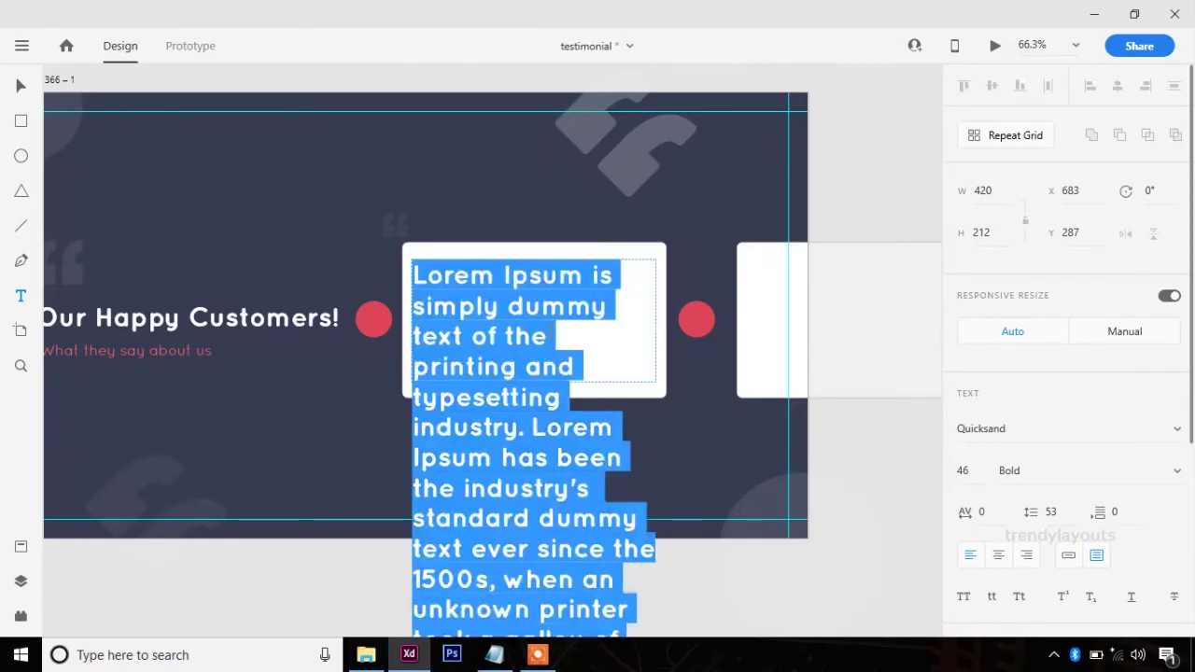
left_click(1175, 473)
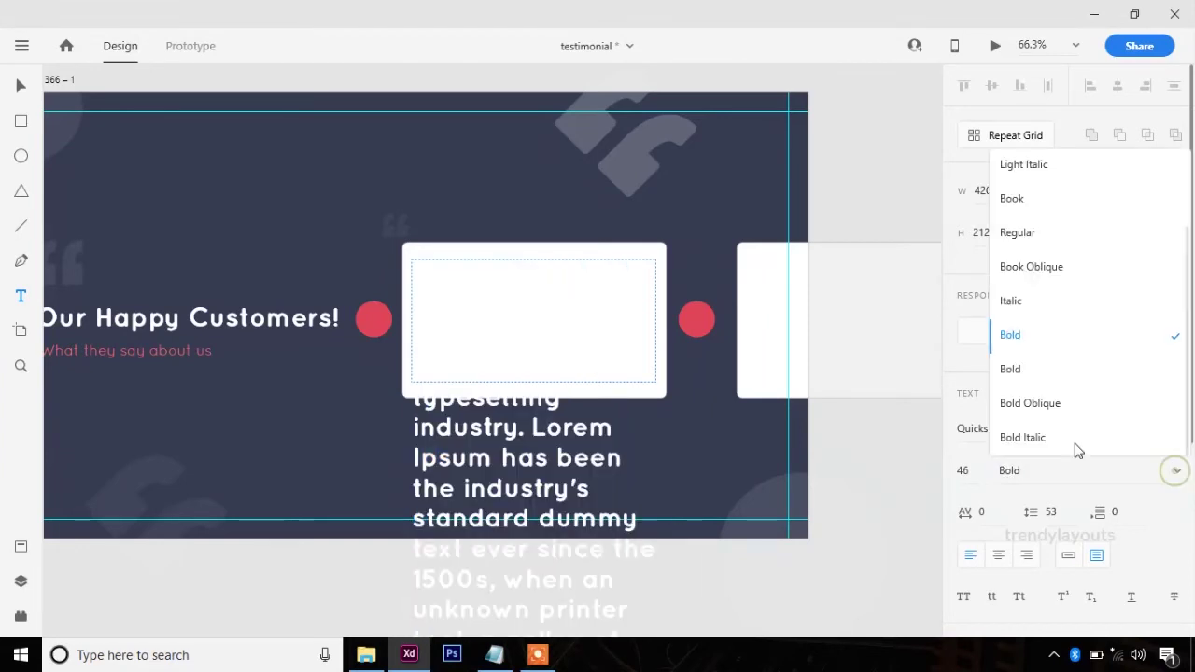
left_click(1017, 232)
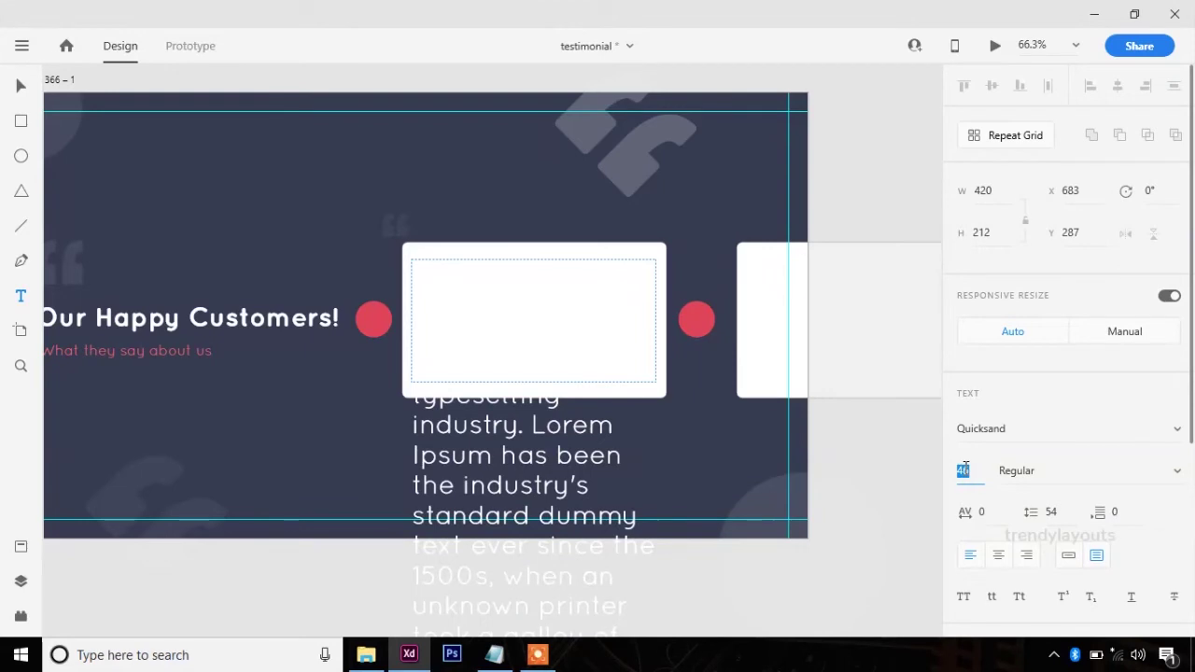
key("shift+Down")
key("shift+Down")
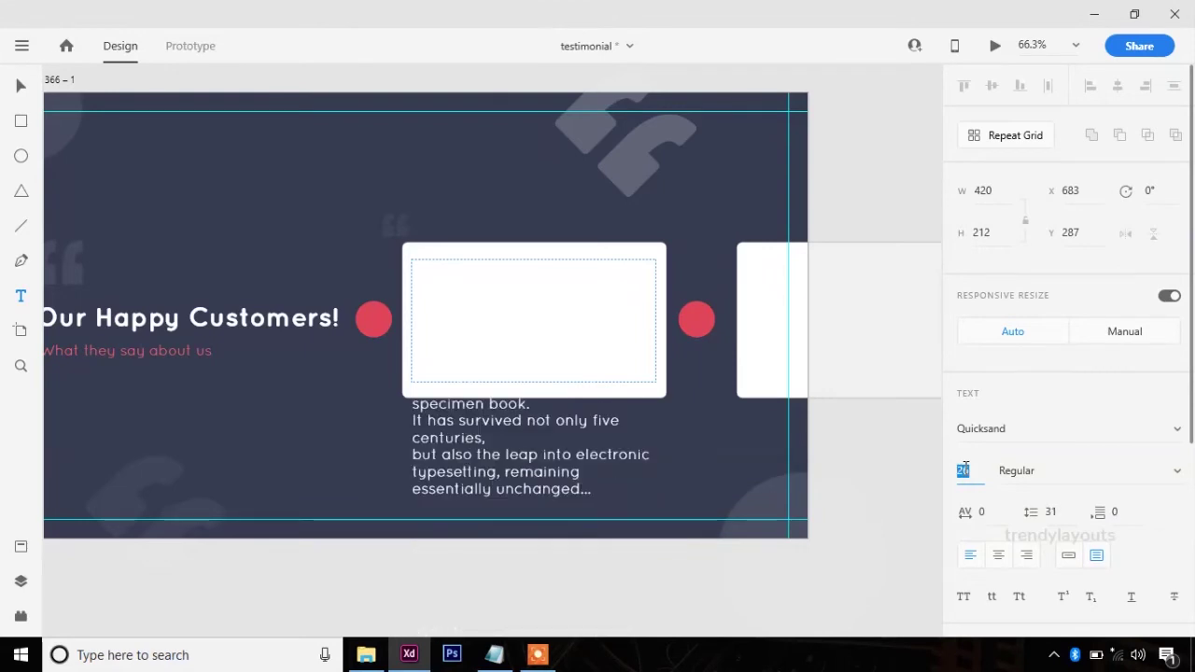
key("shift+Down")
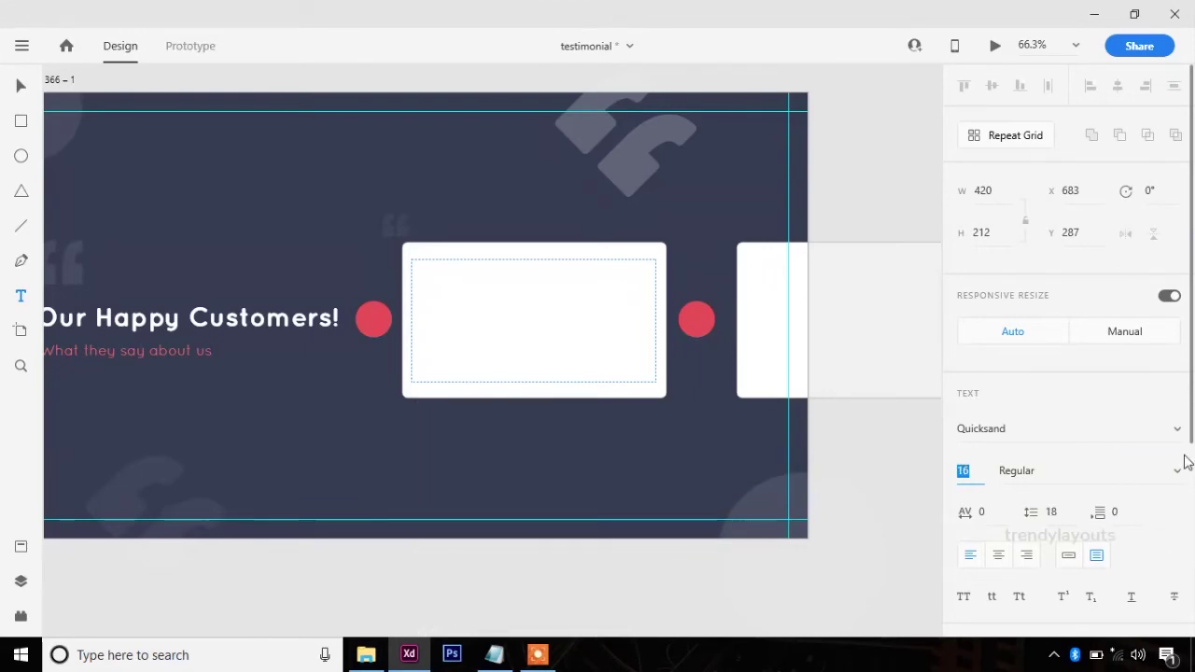
- Change the paragraph's text fill to a medium-dark gray
scroll(1153, 491, "down", 3)
left_click(999, 569)
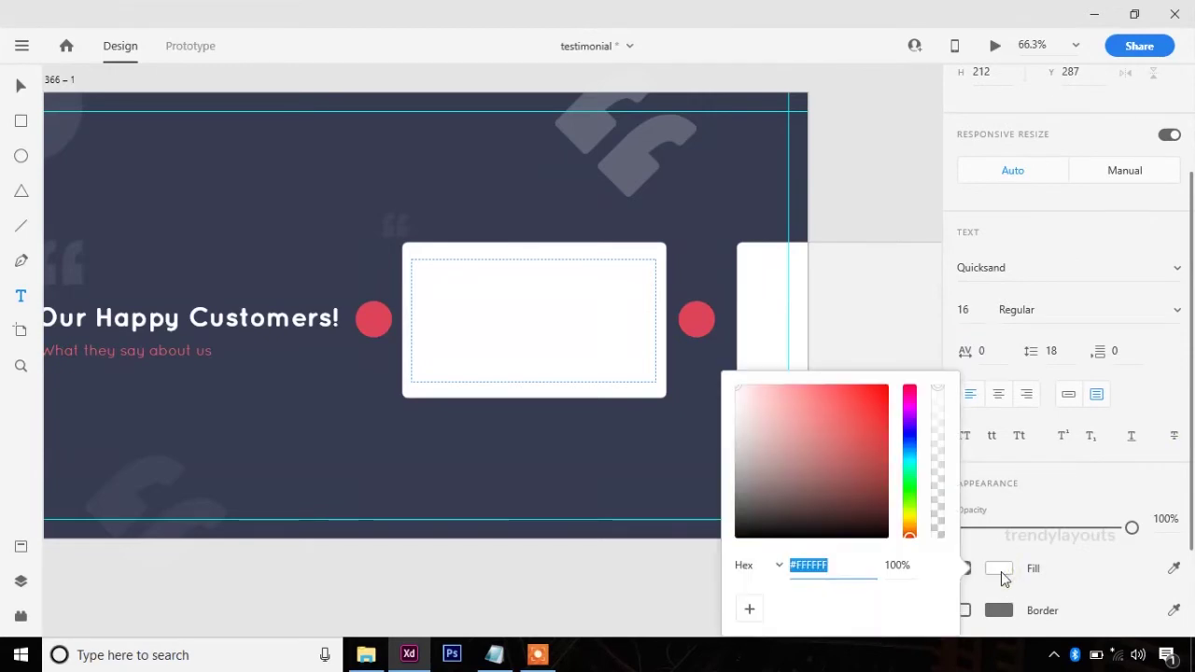
left_click(737, 457)
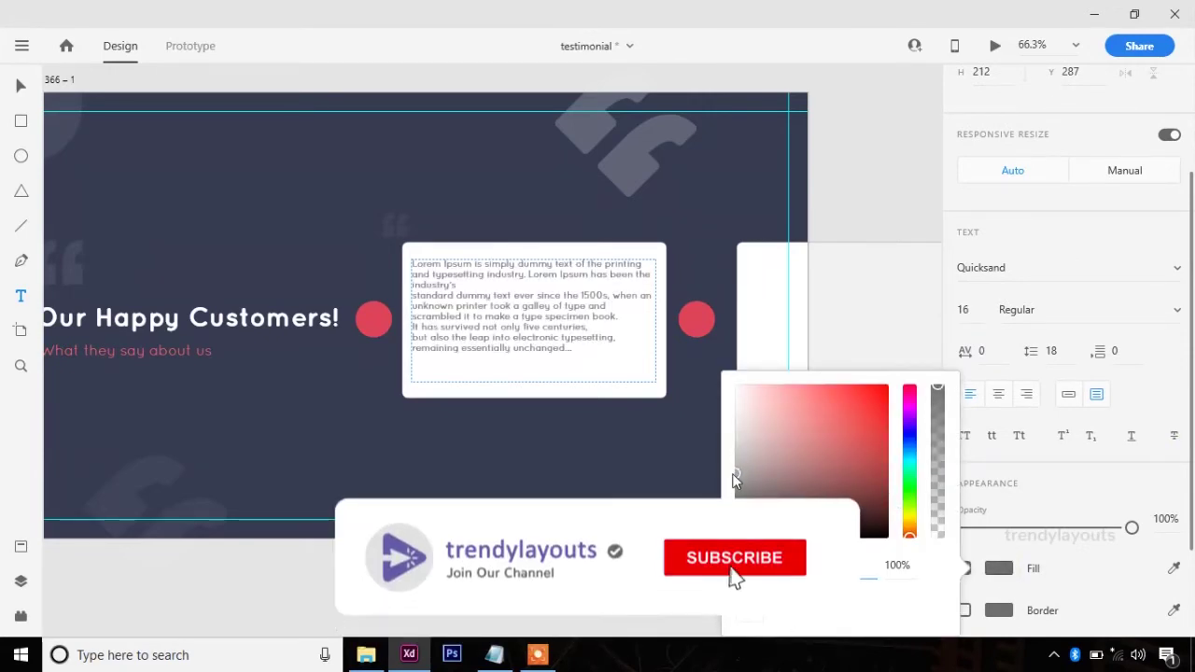
- Change the font of the whole testimonial paragraph to Open Sans
key("ctrl+a")
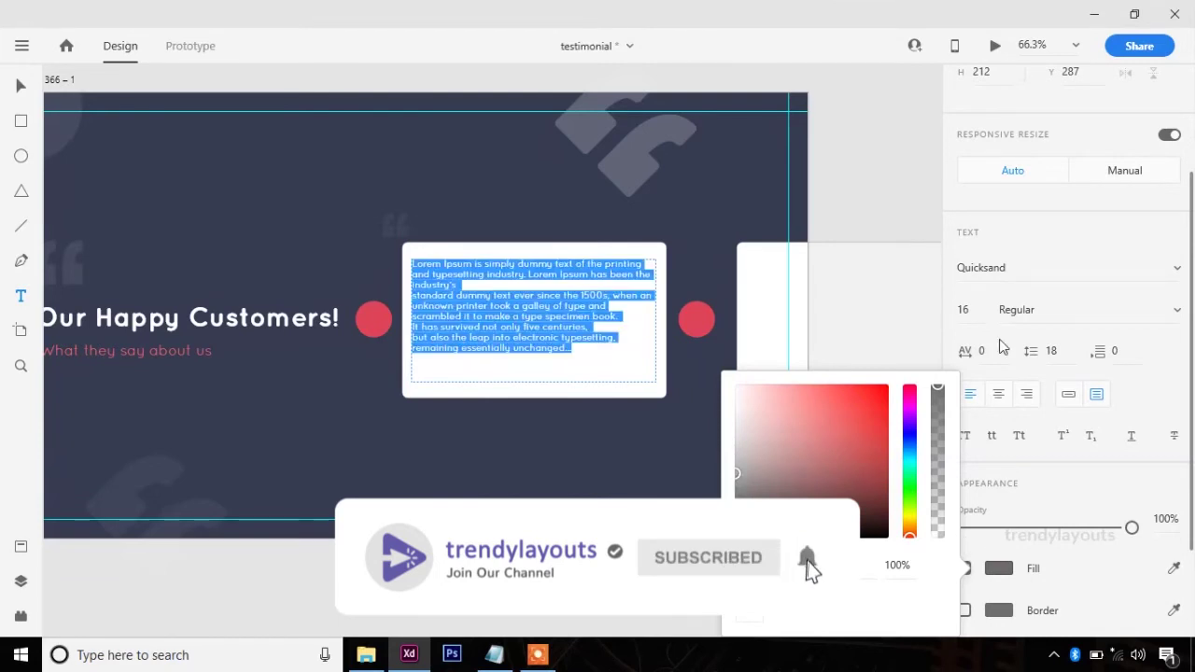
left_click(981, 273)
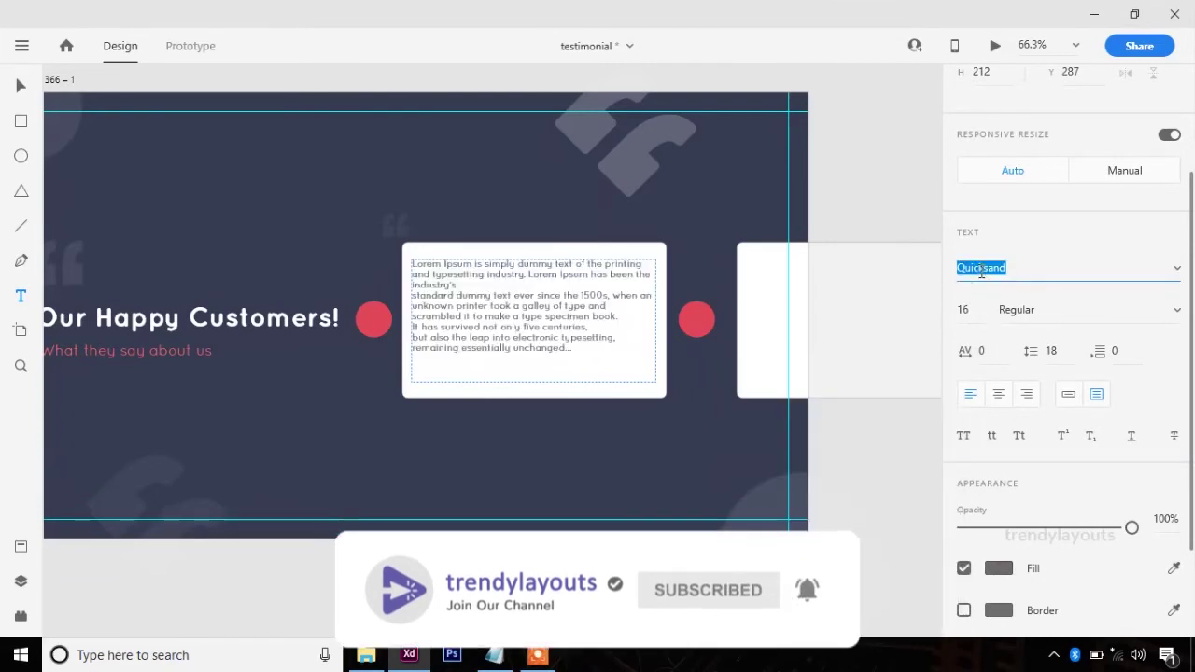
type("Open Sans")
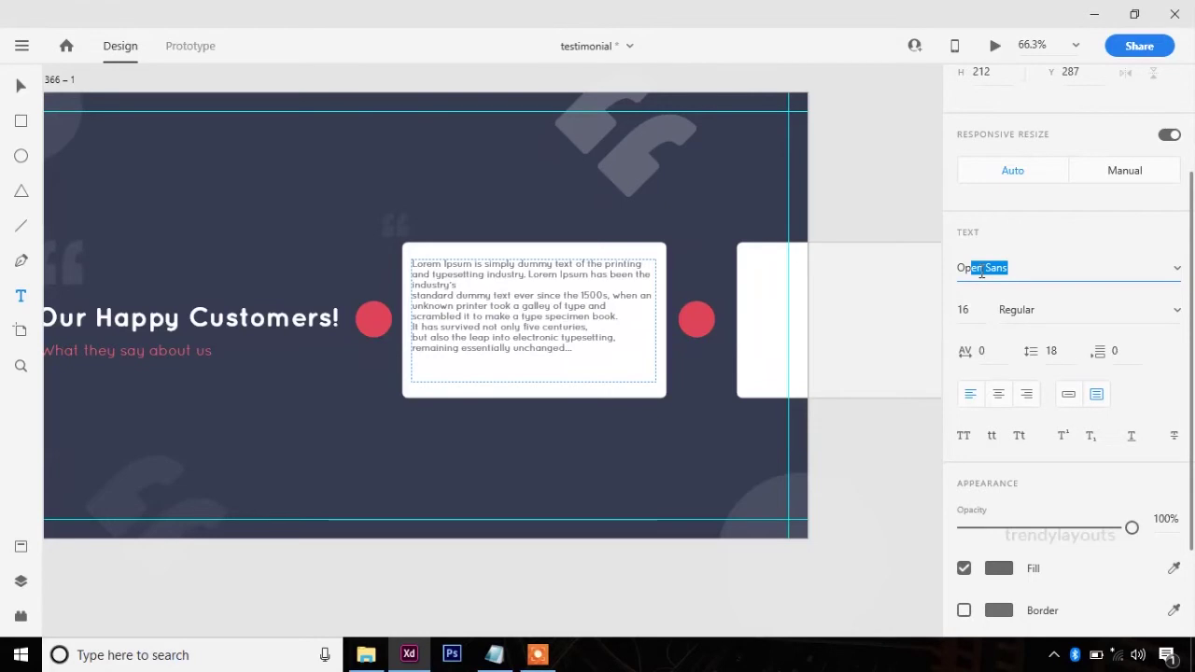
key("Return")
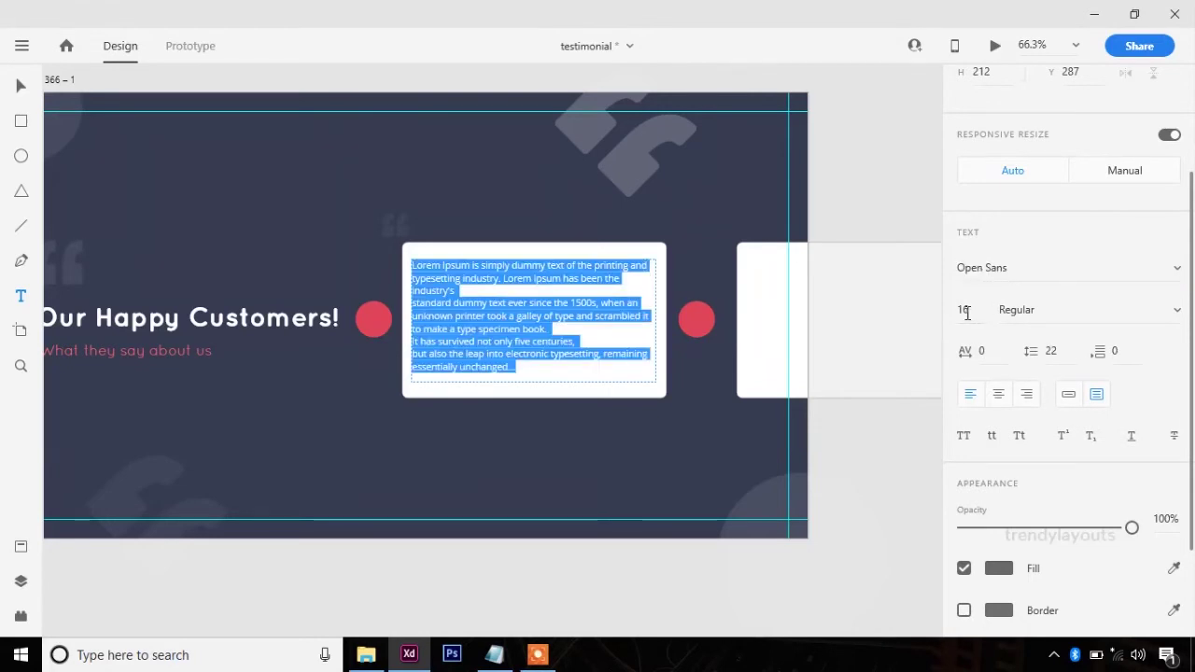
- Remove the line break before "standard dummy text" so it continues directly after "industry's"
left_click(466, 304)
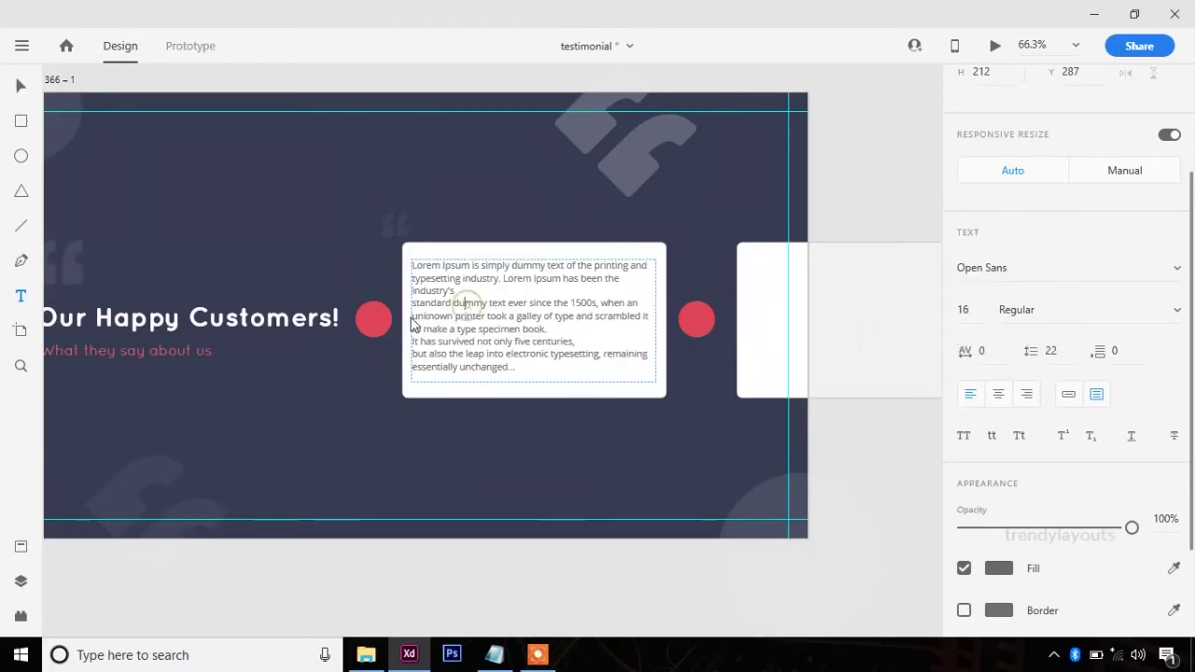
left_click_drag(411, 302, 418, 303)
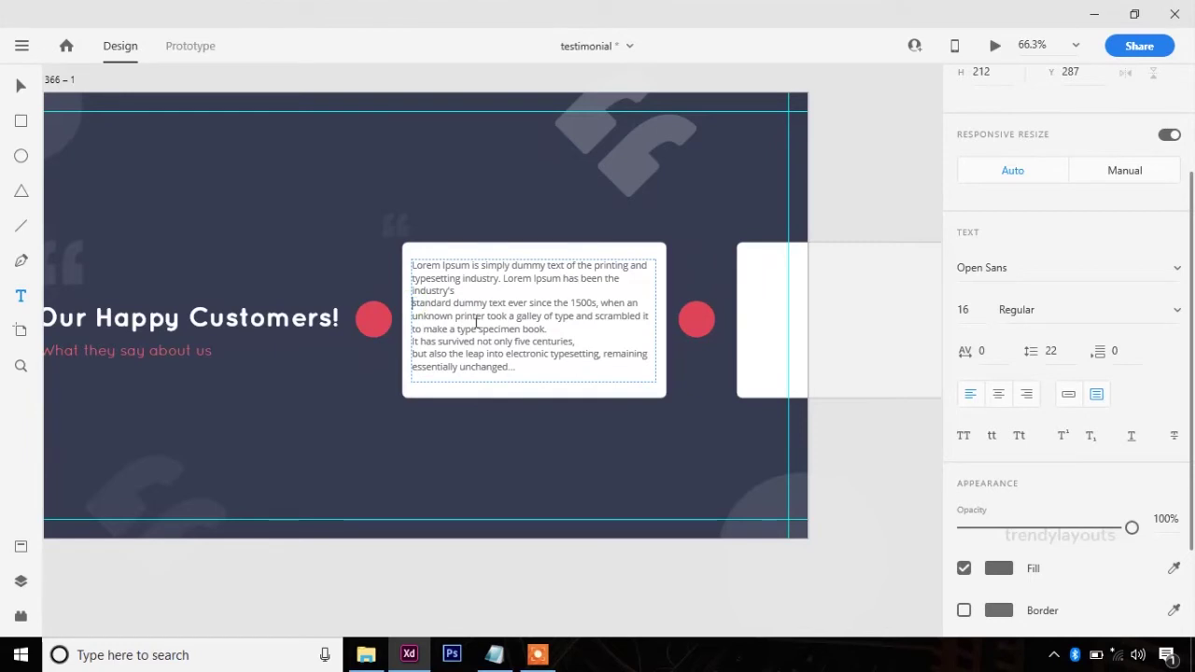
type("s")
key("Left")
key("BackSpace")
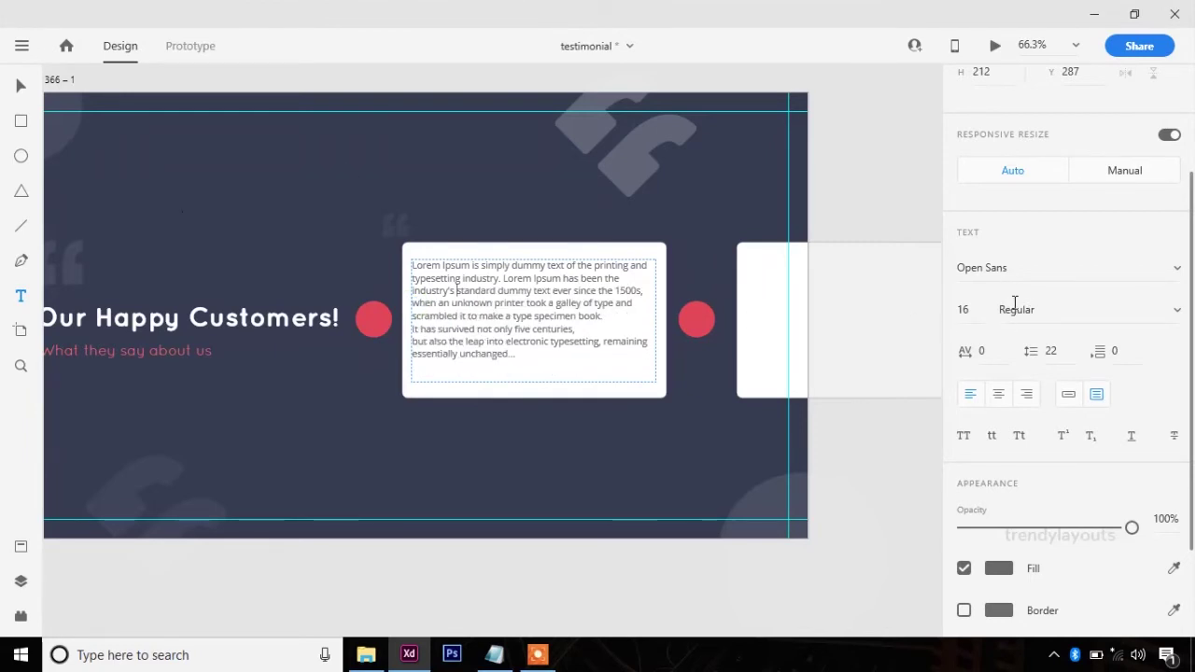
- Try a text size of 14 for the testimonial paragraph
left_click(963, 312)
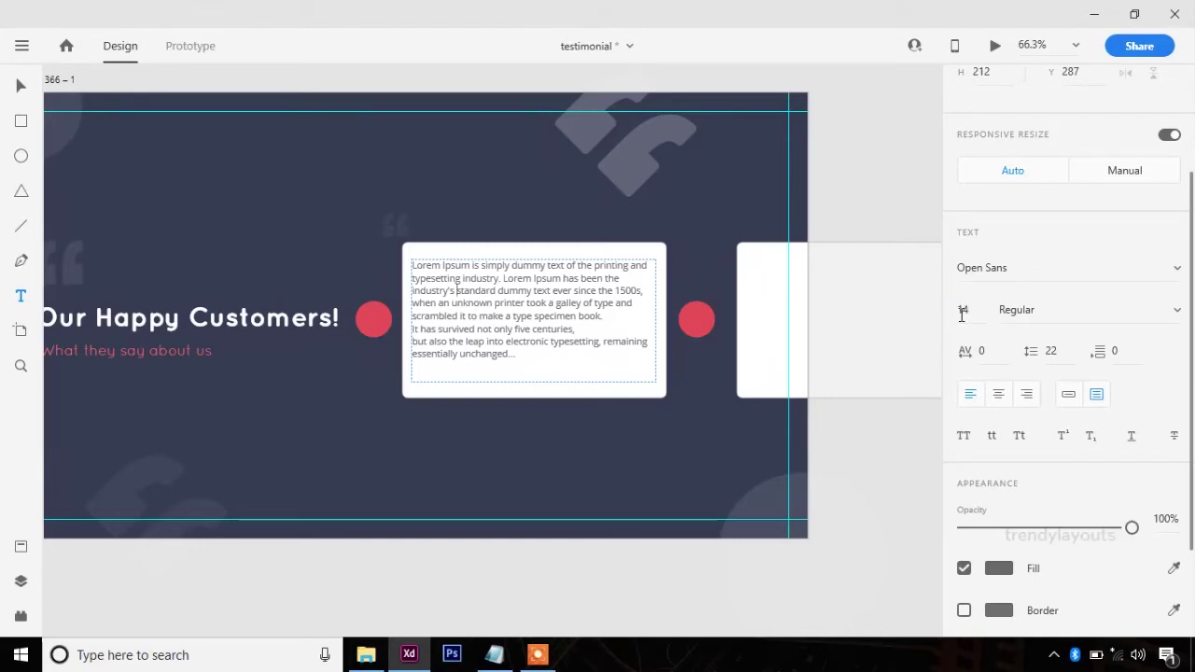
left_click(20, 86)
left_click(533, 368)
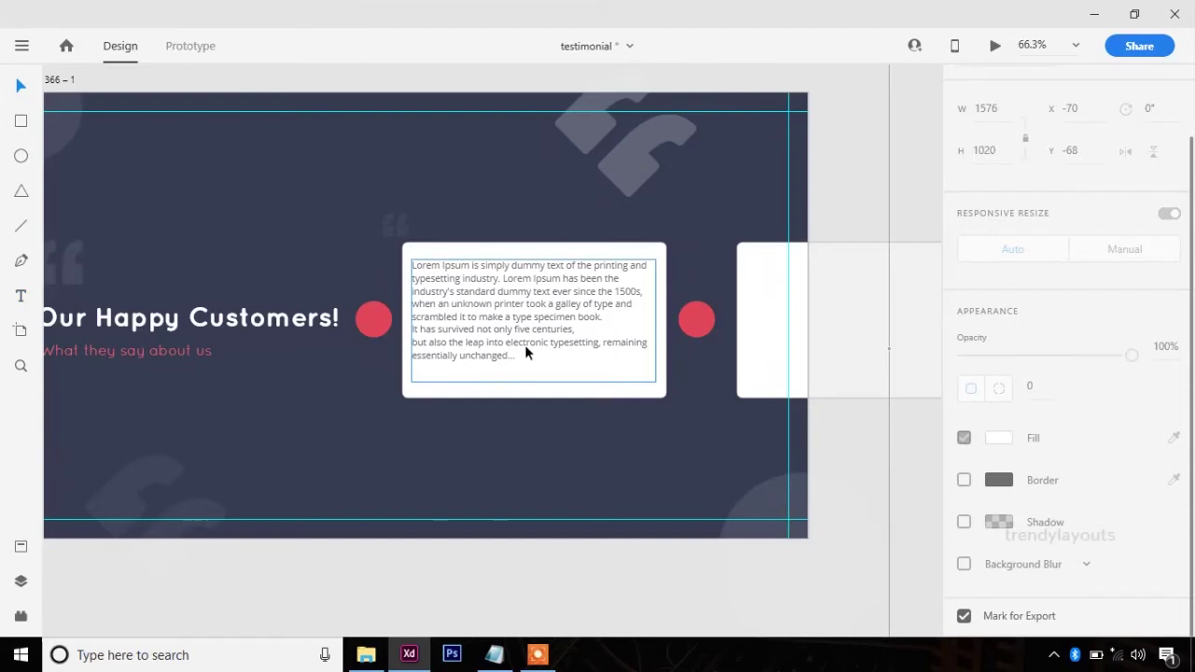
- Nudge the testimonial paragraph right and down within the first card to X 687, Y 289
left_click(499, 317)
key("Right")
key("Right")
key("Right")
key("Down")
key("Down")
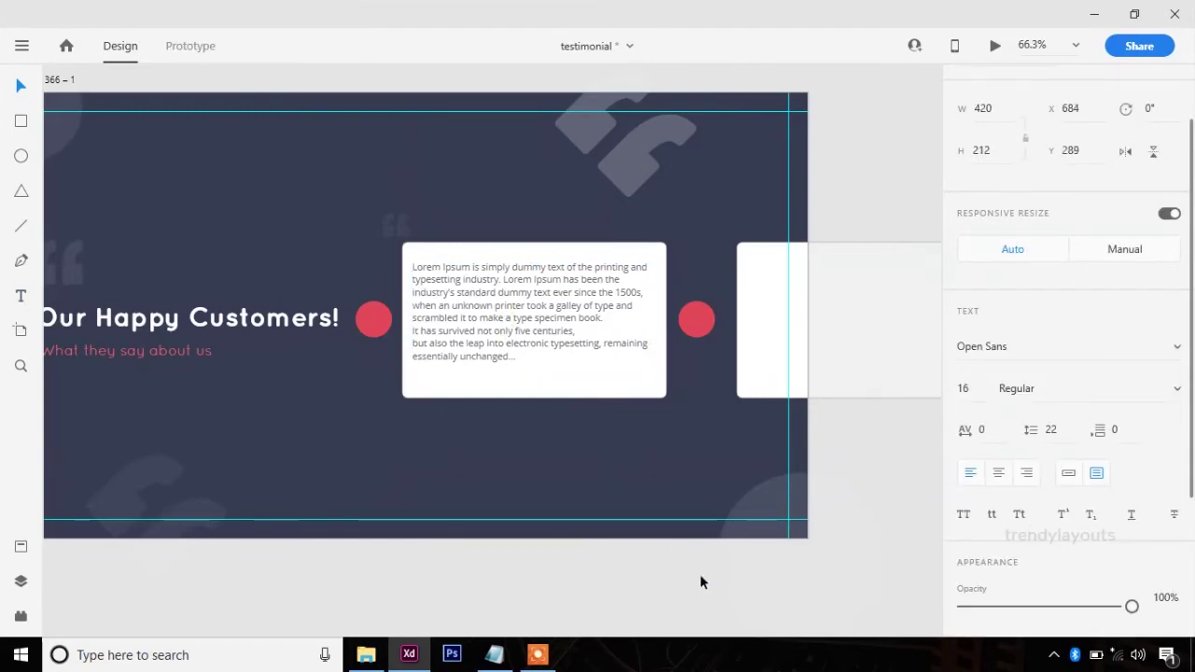
left_click(576, 585)
- Duplicate the testimonial paragraph and place the copy inside the second card at X 1268, Y 293
left_click_drag(706, 452, 611, 467)
left_click(401, 323)
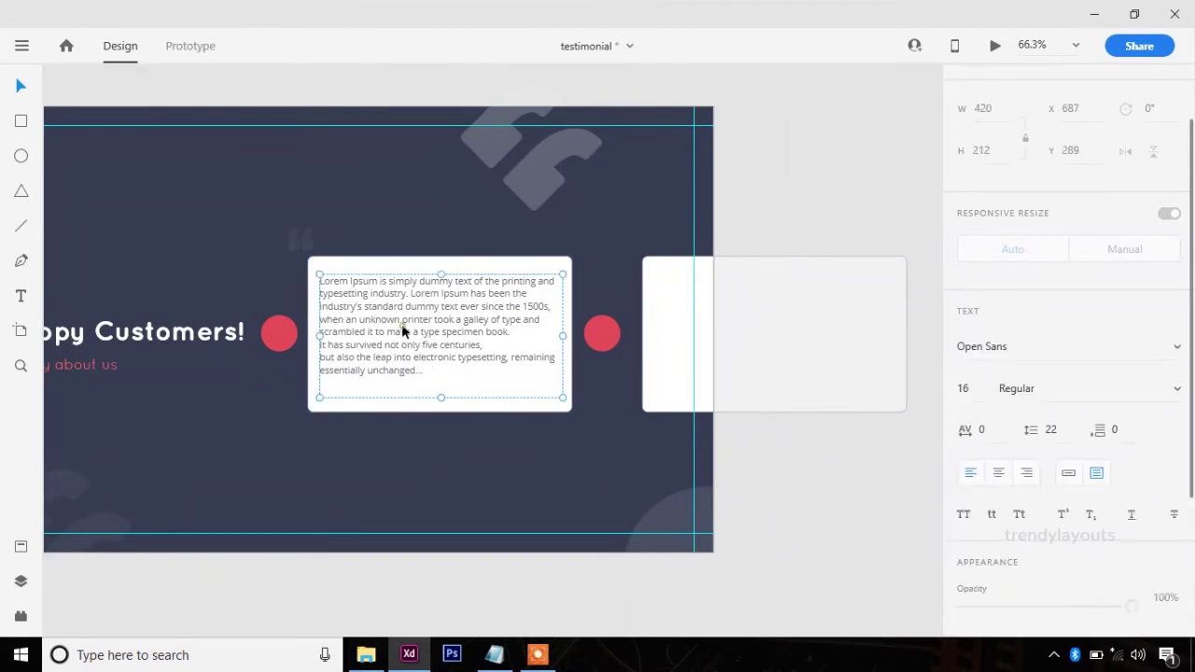
left_click_drag(383, 318, 673, 320)
left_click_drag(451, 324, 451, 324)
key("shift+Right")
key("shift+Right")
key("shift+Right")
key("shift+Right")
key("shift+Right")
key("shift+Right")
key("shift+Right")
key("shift+Right")
key("Down")
key("Down")
key("Down")
key("Down")
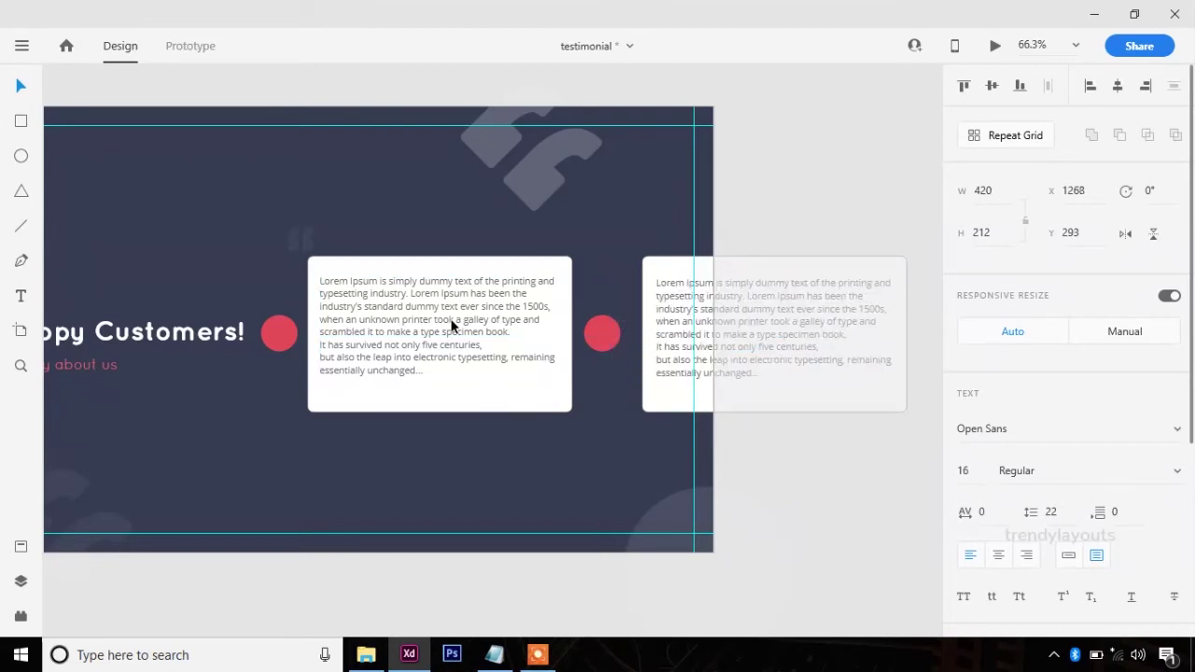
- Clear the selection and save the testimonial document
left_click(826, 496)
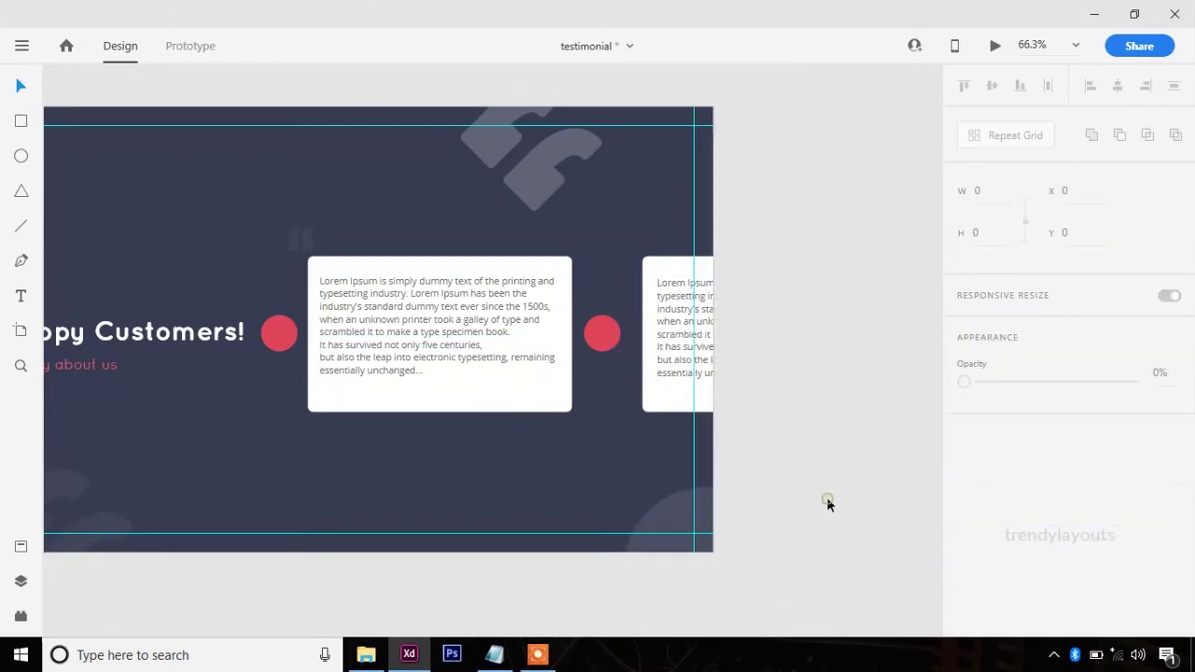
scroll(601, 466, "left", 5)
scroll(600, 467, "up", 1)
key("ctrl+s")
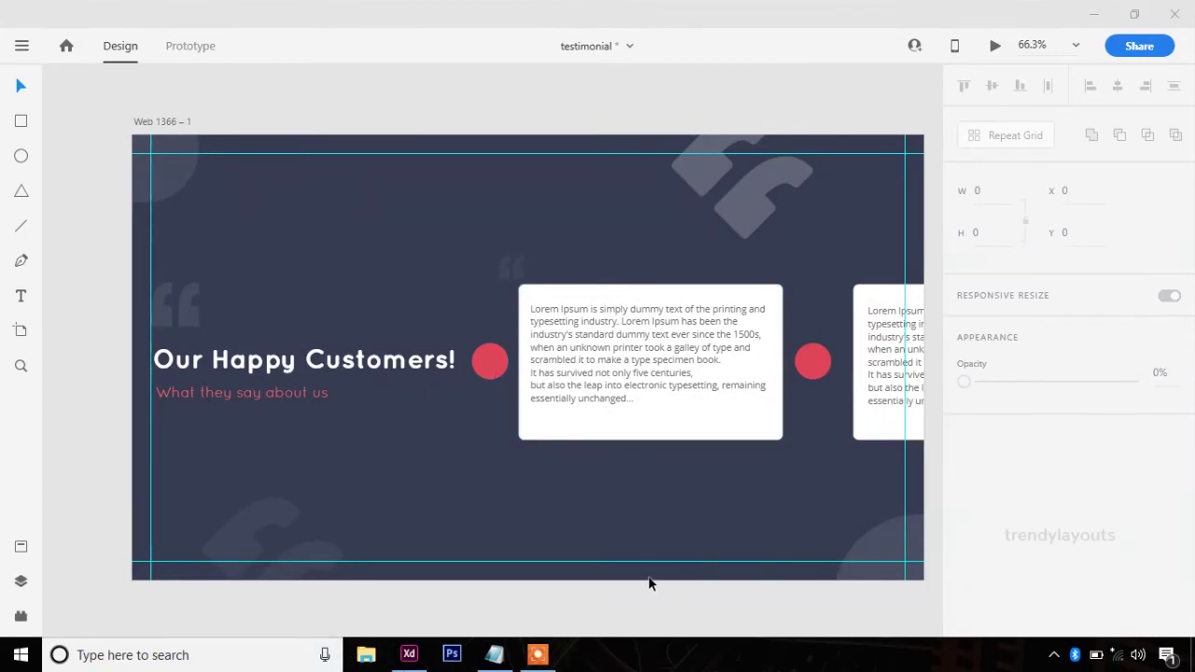
left_click(634, 612)
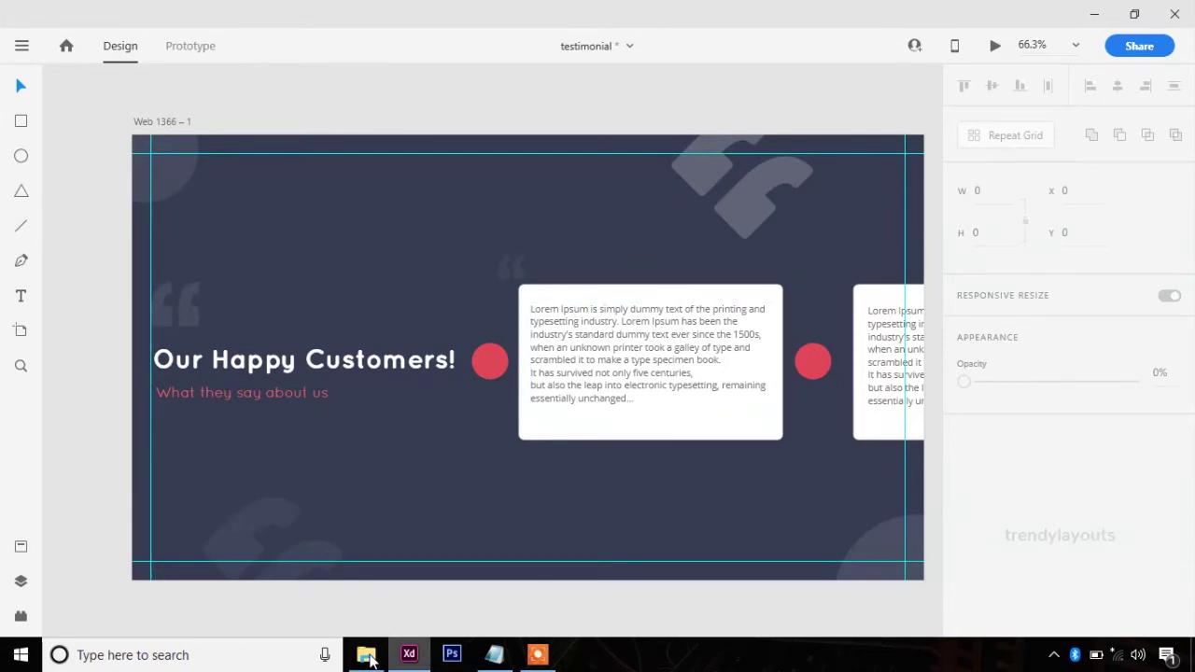
- Place down-arrow.png on the artboard and move it inside the first red circle at X 614, Y 384
left_click(365, 654)
left_click_drag(301, 166, 452, 460)
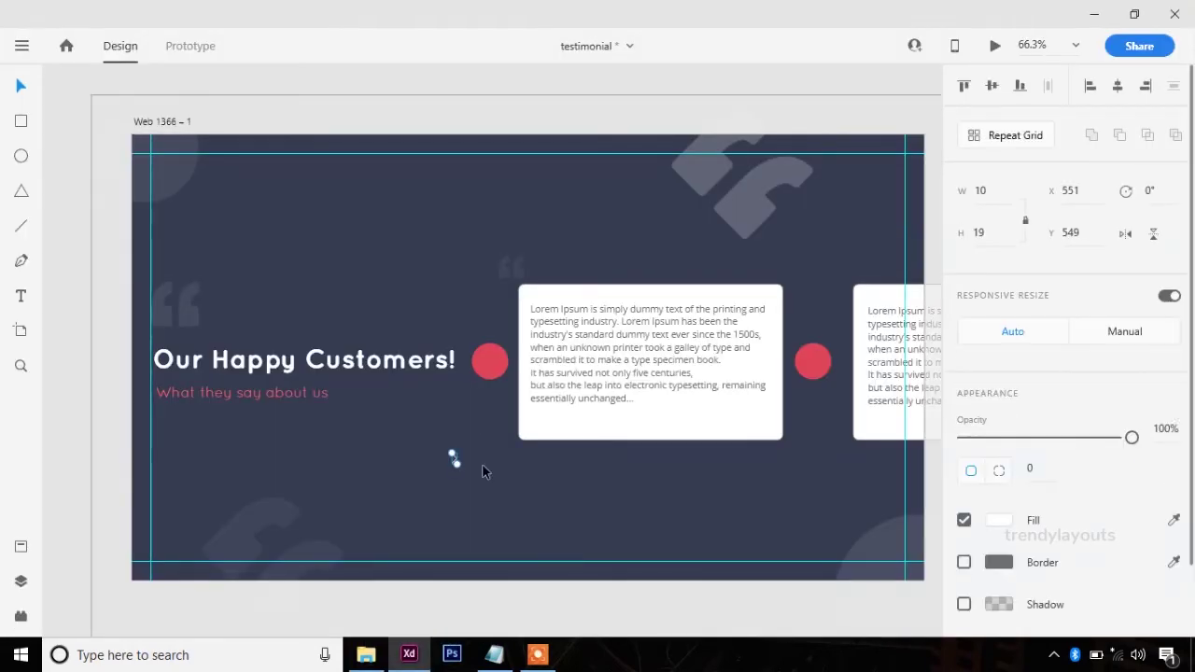
key("shift+Up")
key("shift+Up")
key("shift+Up")
key("shift+Up")
key("shift+Up")
key("shift+Up")
key("shift+Up")
key("shift+Up")
key("shift+Up")
key("shift+Up")
key("shift+Up")
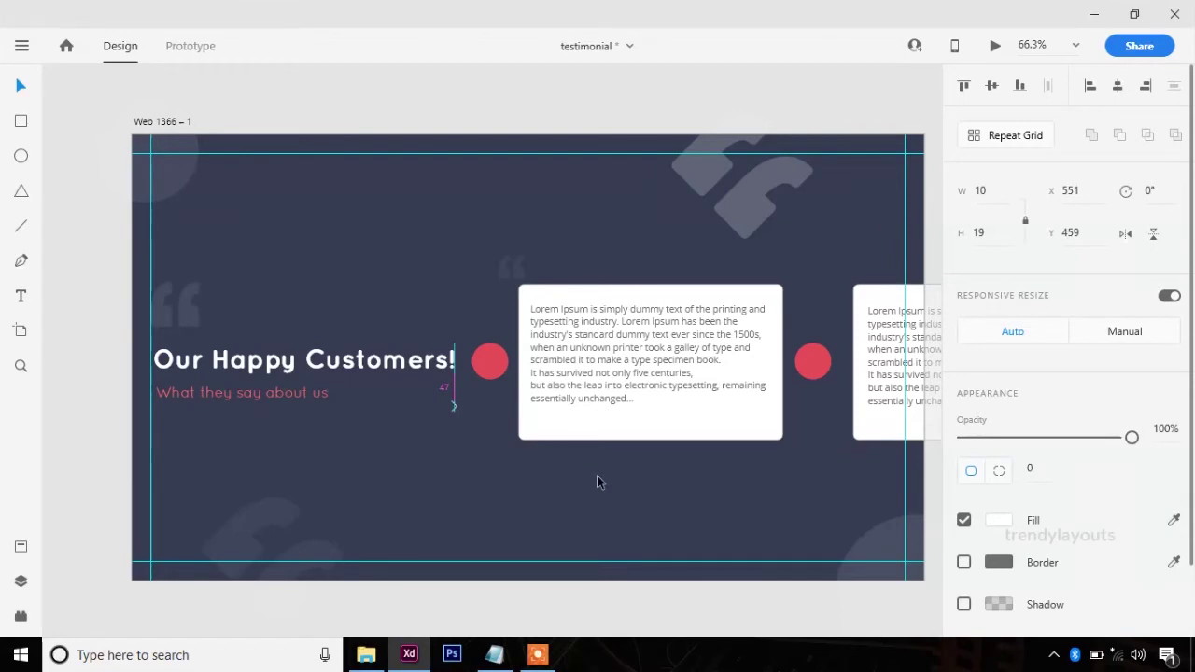
key("shift+Up")
key("shift+Up")
key("shift+Up")
key("shift+Up")
key("shift+Up")
key("shift+Up")
key("shift+Up")
key("shift+Right")
key("shift+Right")
key("shift+Right")
key("shift+Right")
key("shift+Right")
key("shift+Right")
key("shift+Down")
key("Down")
key("Down")
key("Down")
key("Down")
key("Down")
key("shift+Right")
key("Left")
key("Left")
key("Left")
key("Left")
key("Left")
key("Left")
key("Left")
- Rotate the arrow 180° and shrink the first red circle around its centre to 43 × 43
key("ctrl+equal")
key("ctrl+equal")
key("ctrl+equal")
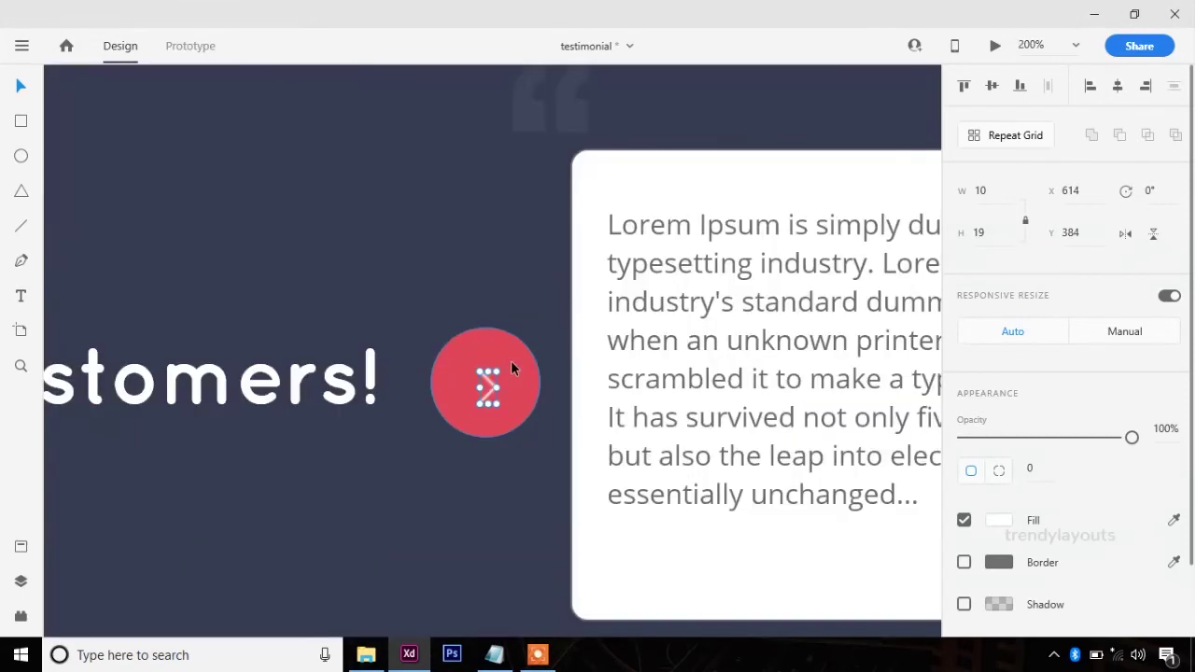
left_click_drag(506, 372, 430, 467)
left_click(462, 422)
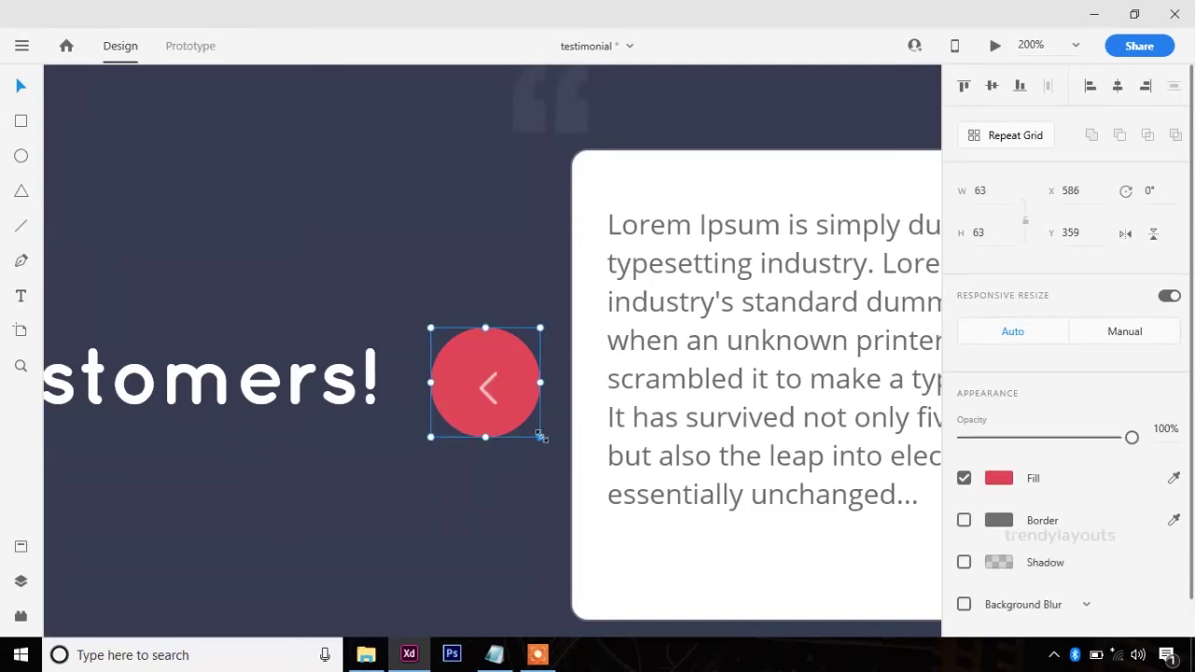
left_click_drag(540, 435, 531, 419)
- Align the arrow to the centre of the first red circle, both vertically and horizontally
left_click(489, 387)
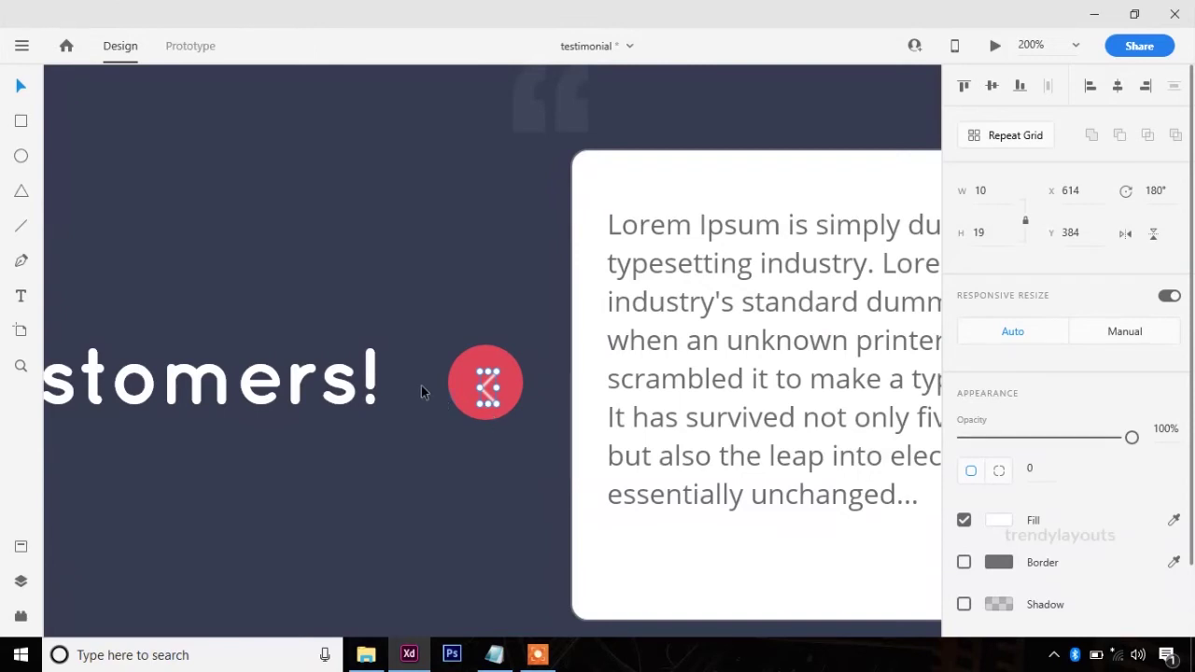
left_click(454, 396, "shift")
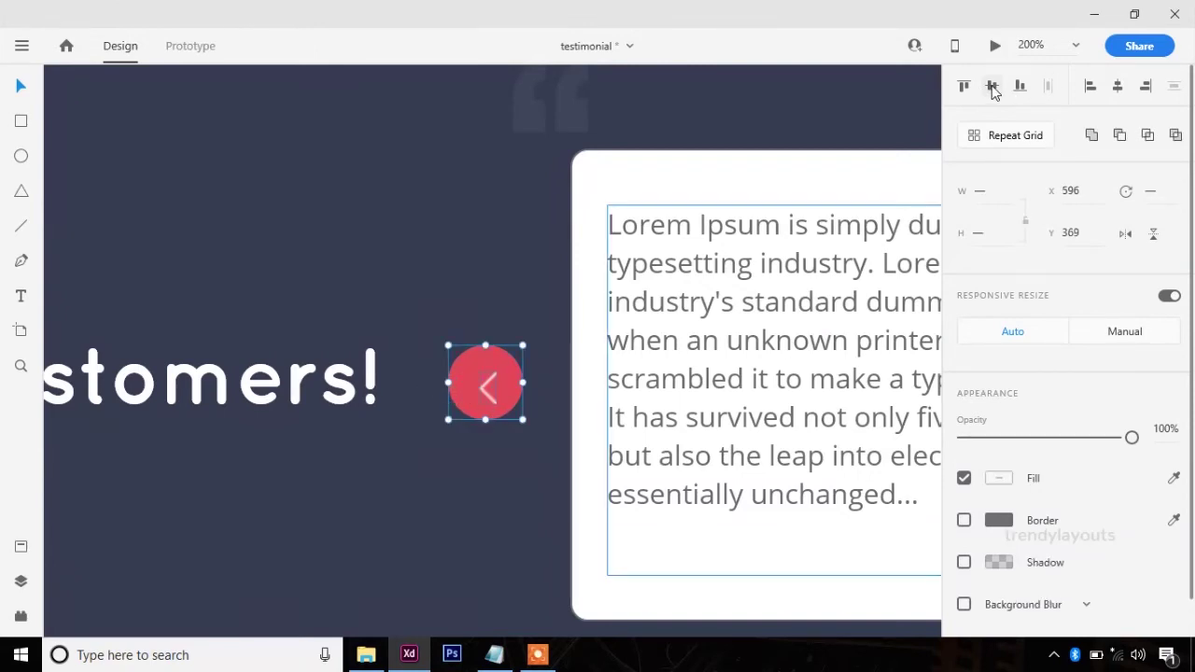
left_click(508, 497)
- Reduce the opacity of the first red circle to 59%
left_click(496, 411)
left_click_drag(1132, 438, 1044, 457)
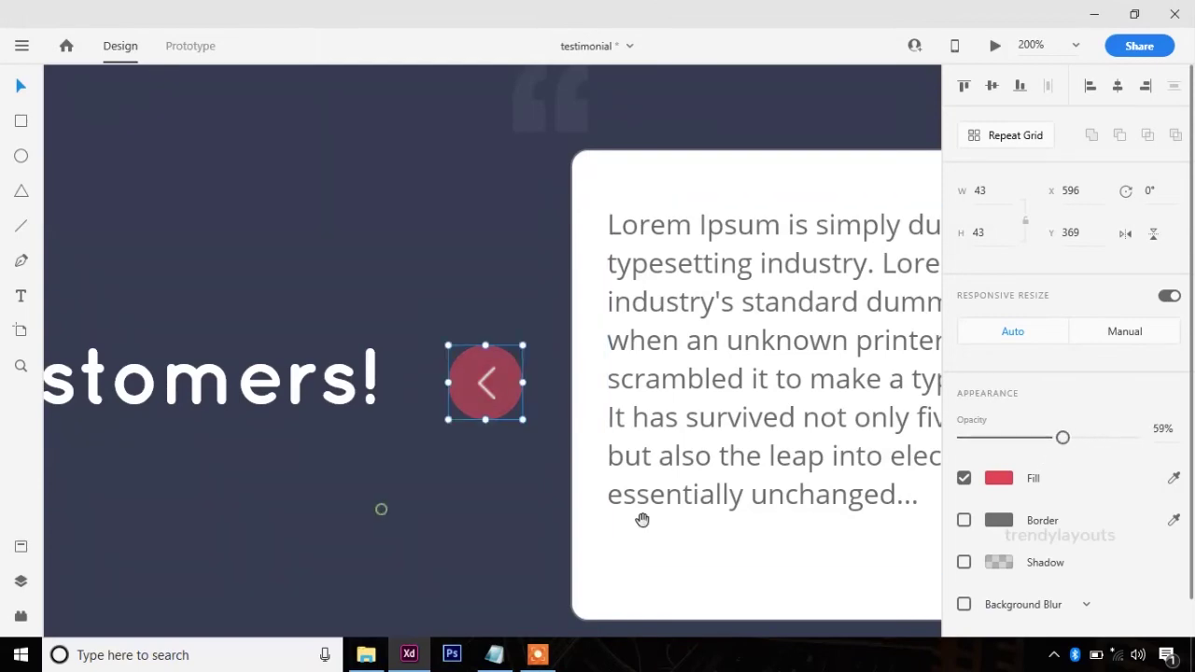
left_click(379, 507)
- Delete the large red circle between the two testimonial cards
scroll(364, 449, "right", 5)
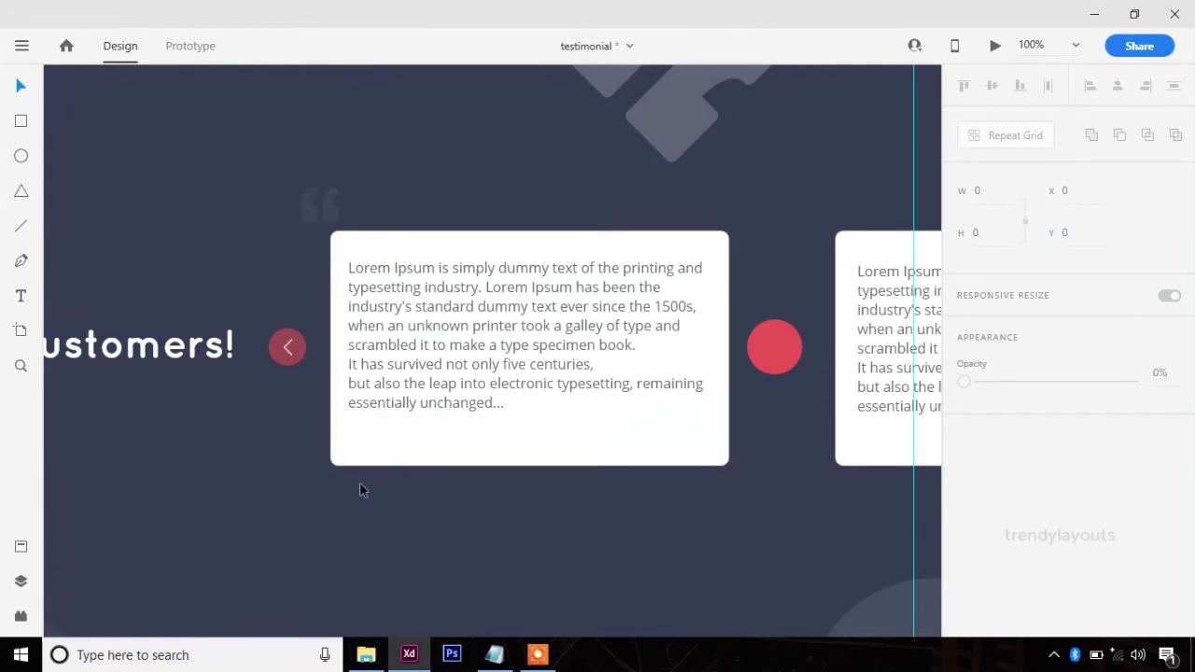
left_click(762, 345)
key("Delete")
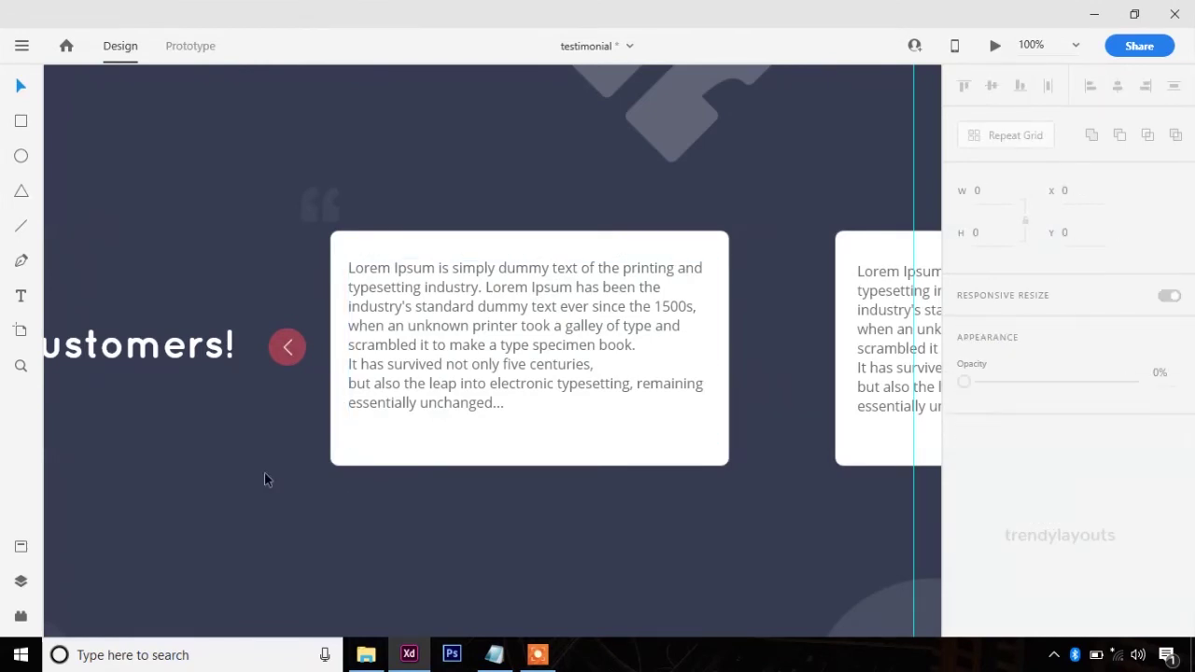
- Duplicate the red circle with its arrow and place the copy between the two cards at X 1146, Y 369
left_click(278, 349)
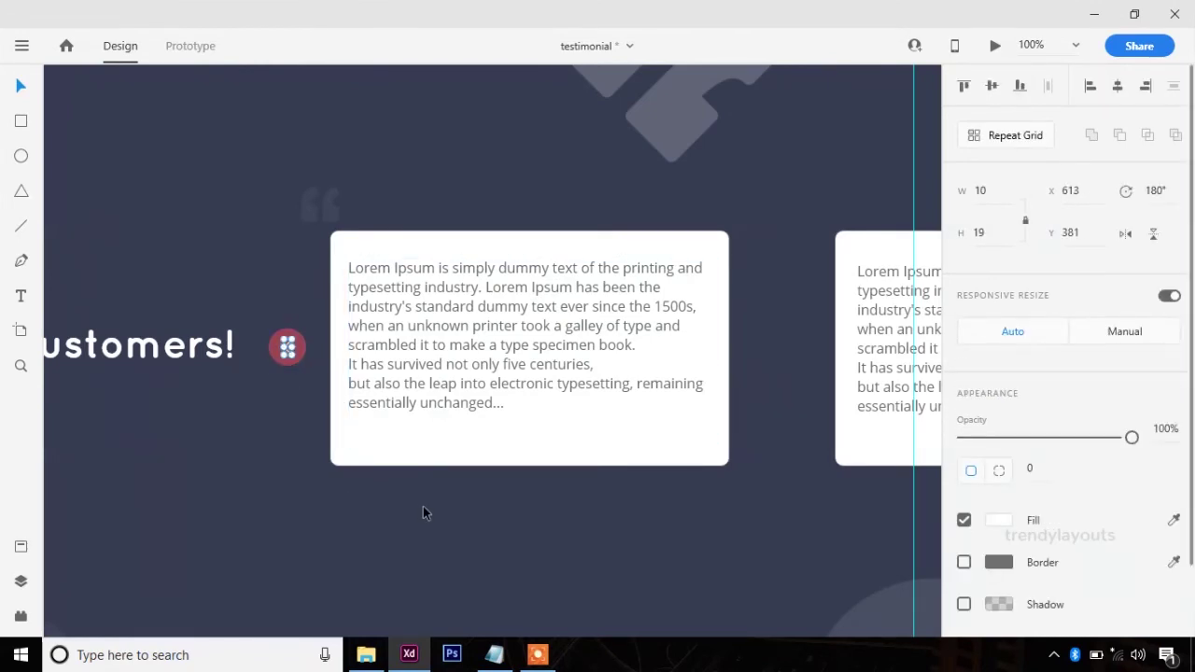
left_click(286, 362)
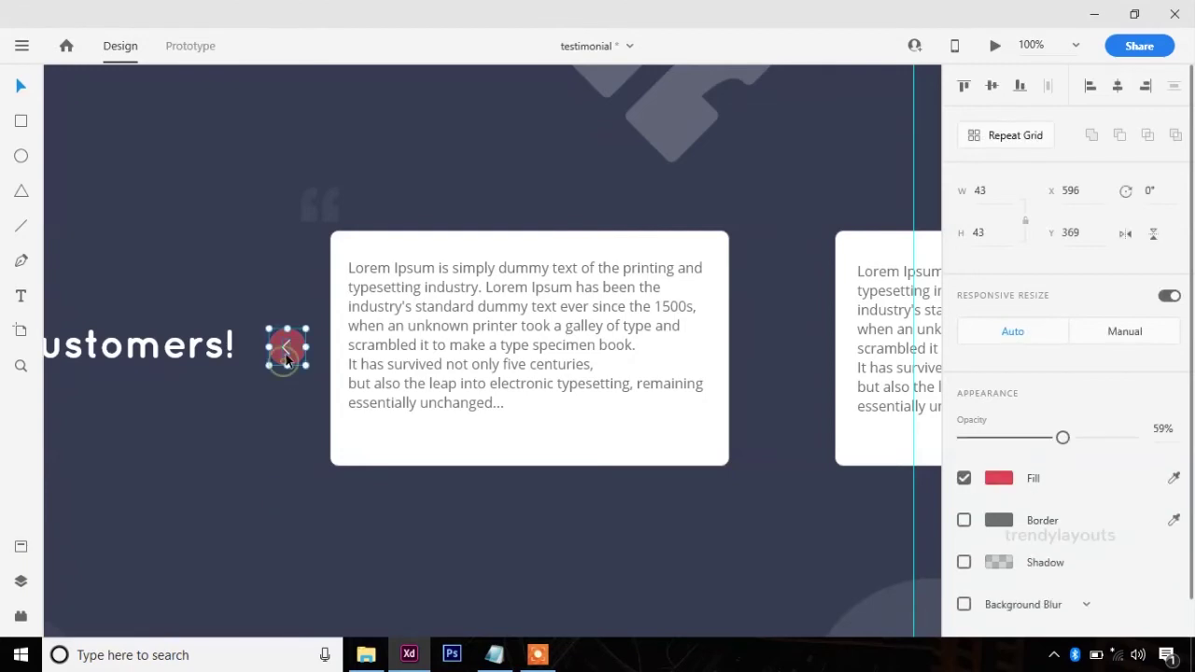
left_click(285, 356, "shift")
left_click_drag(286, 348, 776, 346)
key("shift+Left")
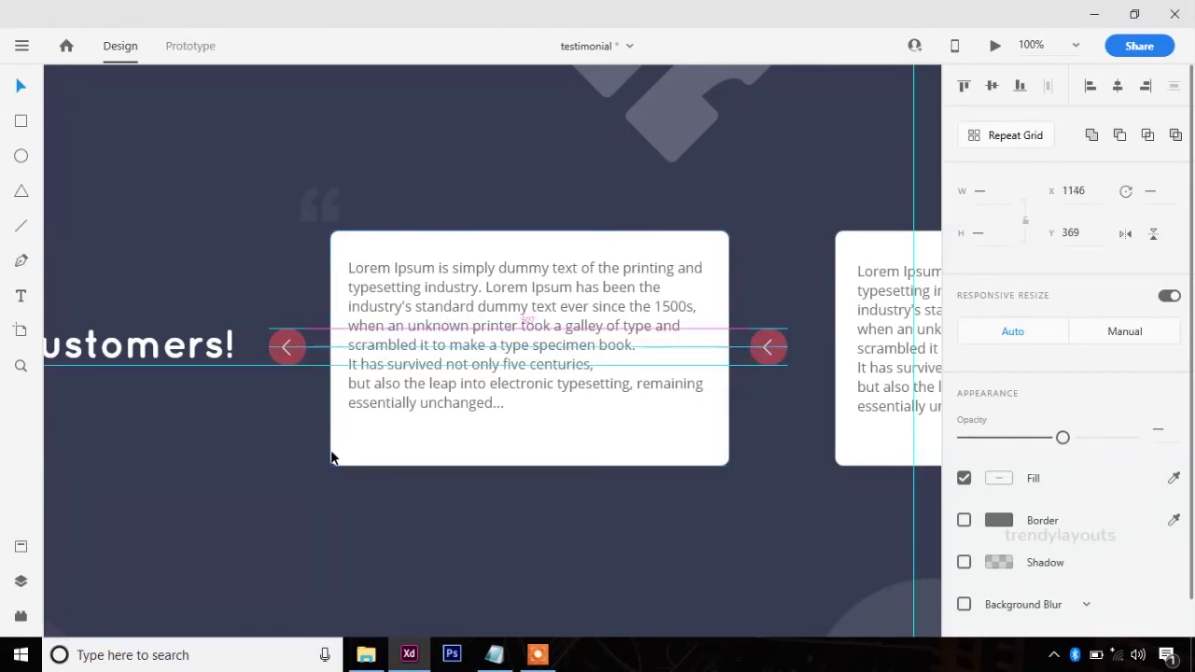
- Rotate the copied arrow button to point right and set its opacity to 100%
left_click_drag(792, 323, 713, 389)
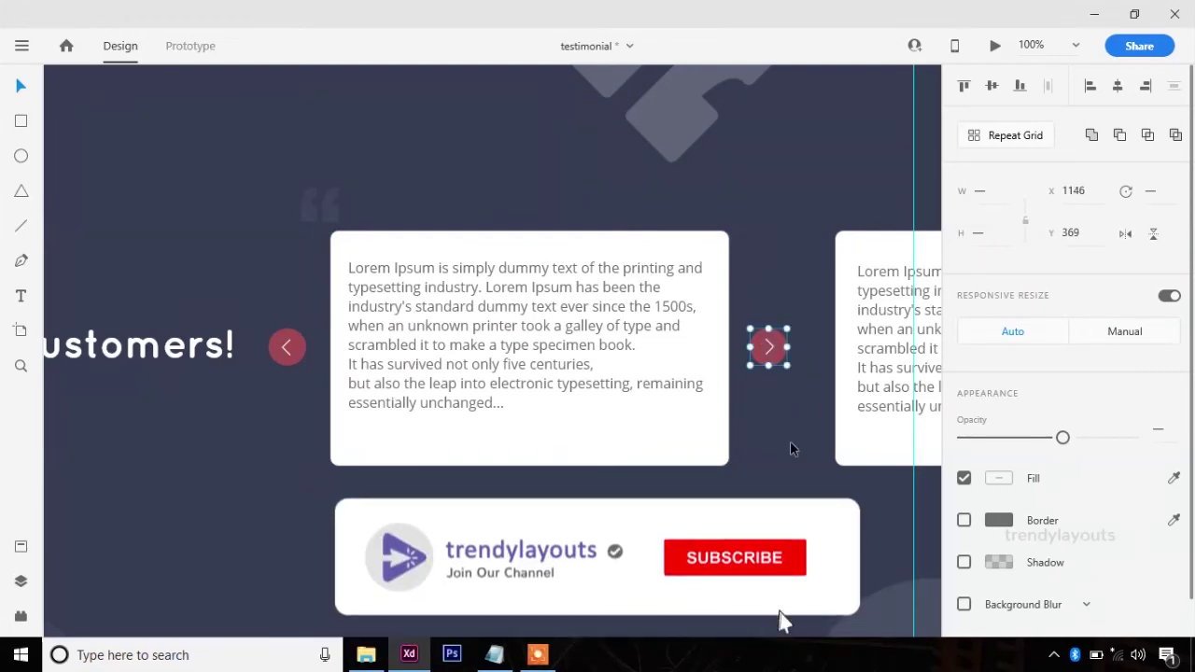
left_click_drag(1064, 437, 1132, 437)
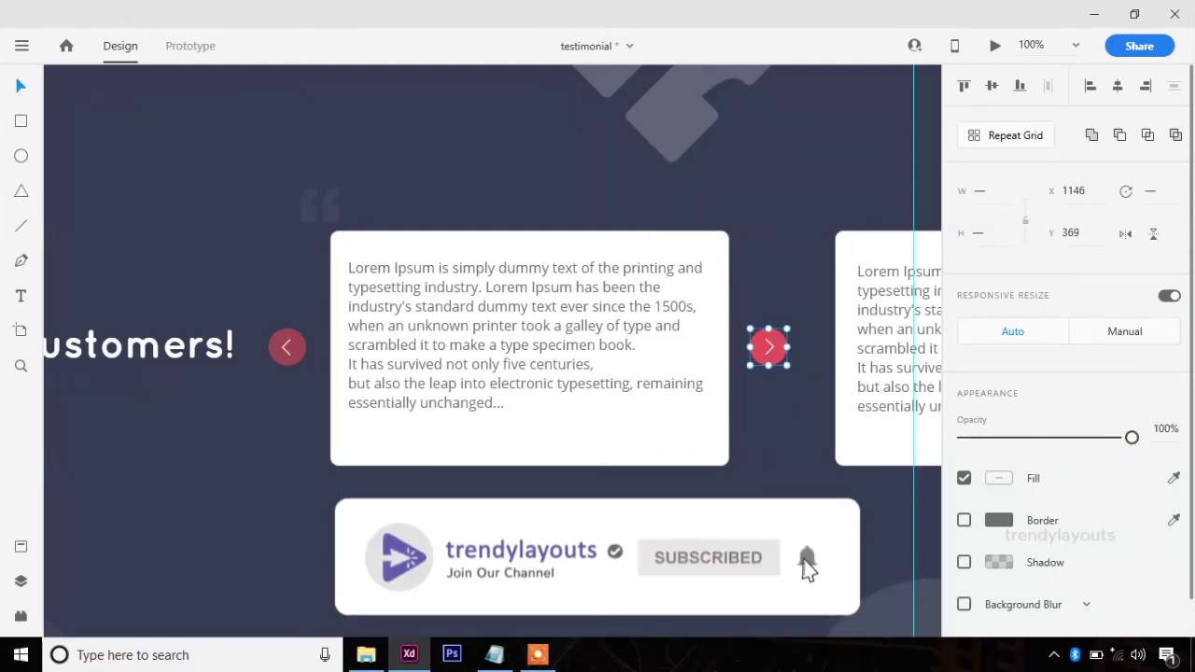
- Lower the opacity of the second testimonial card together with its paragraph
key("ctrl+minus")
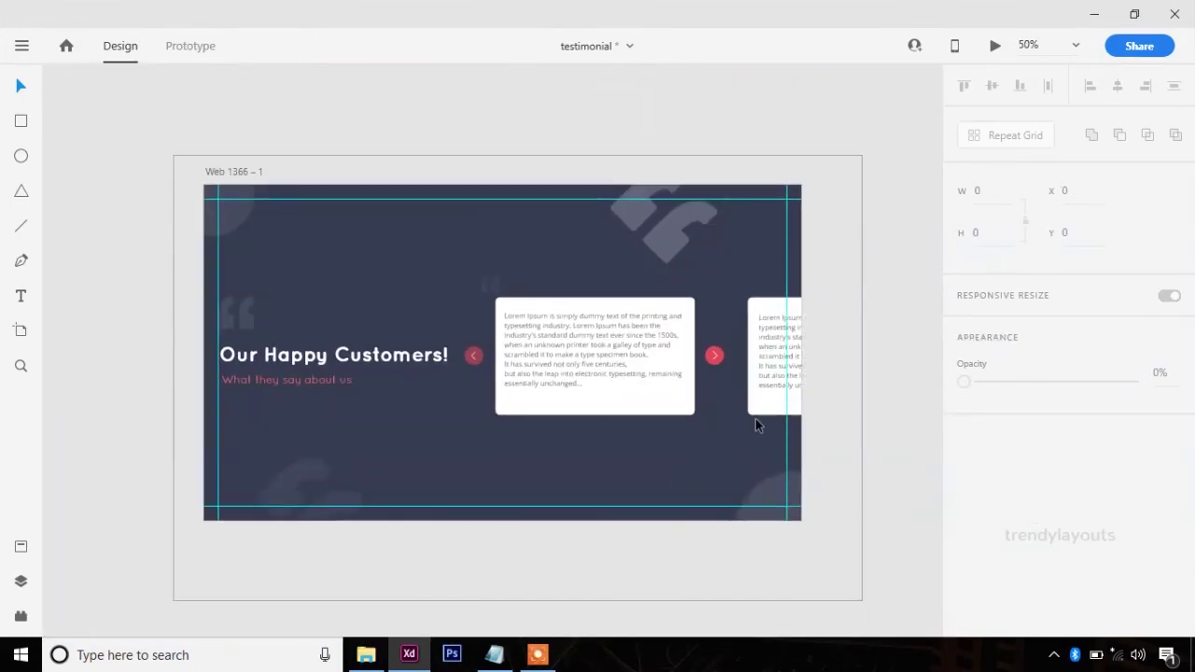
left_click(758, 392)
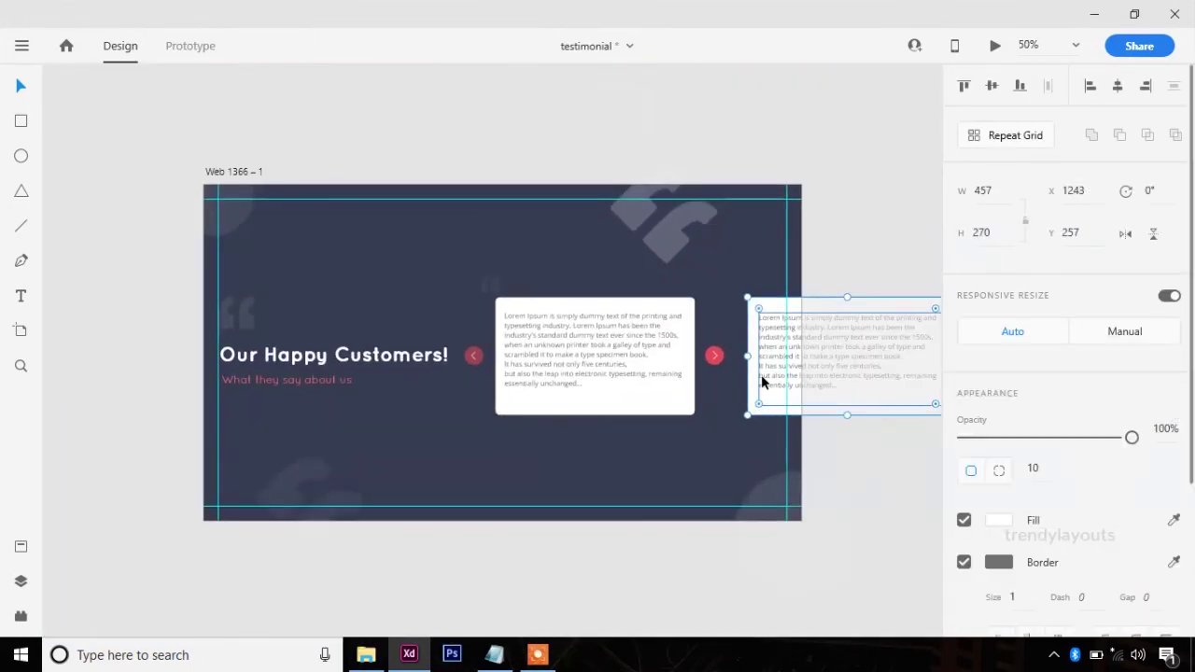
left_click_drag(1132, 437, 1065, 452)
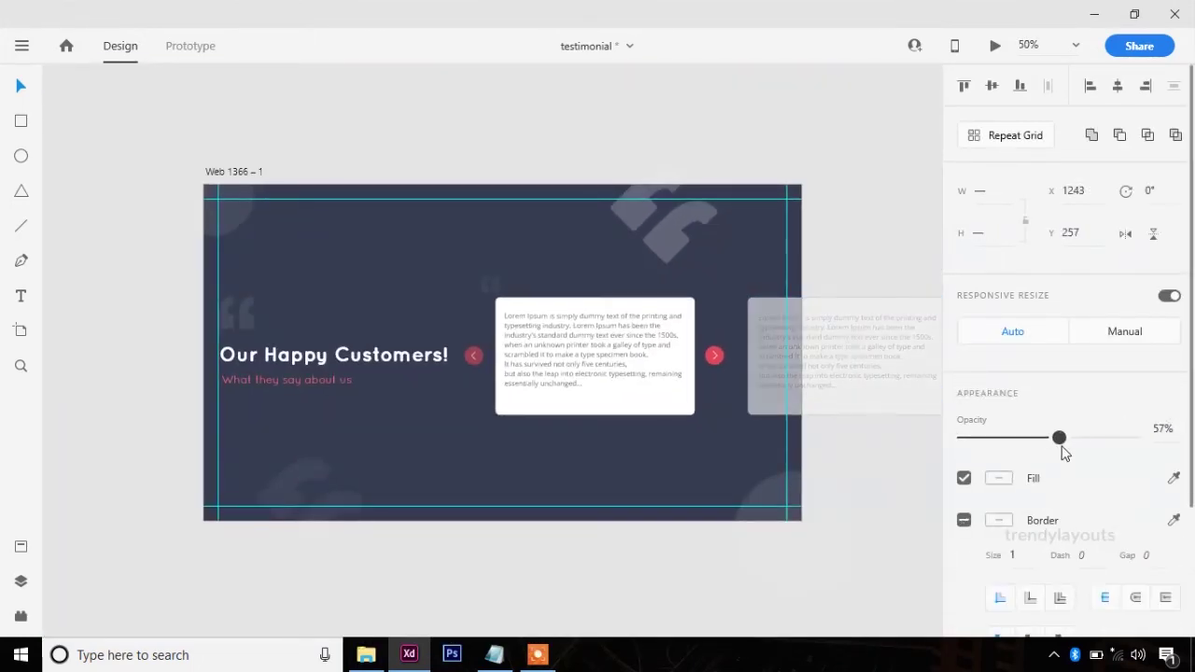
left_click(1084, 445)
left_click(752, 587)
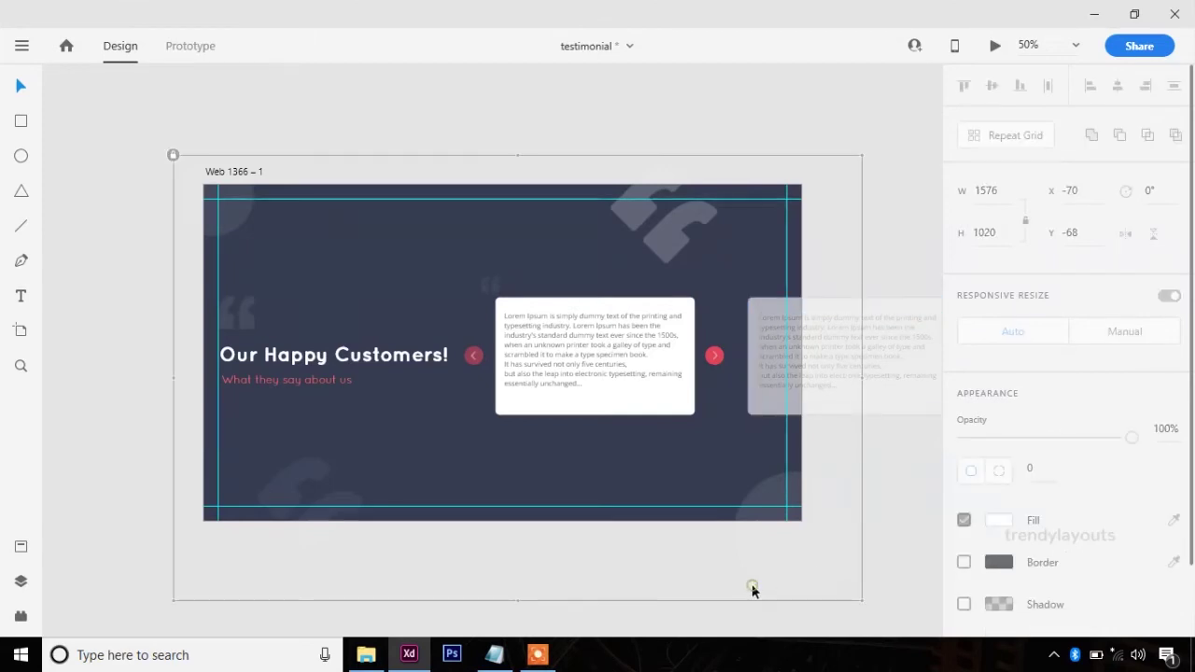
left_click(904, 520)
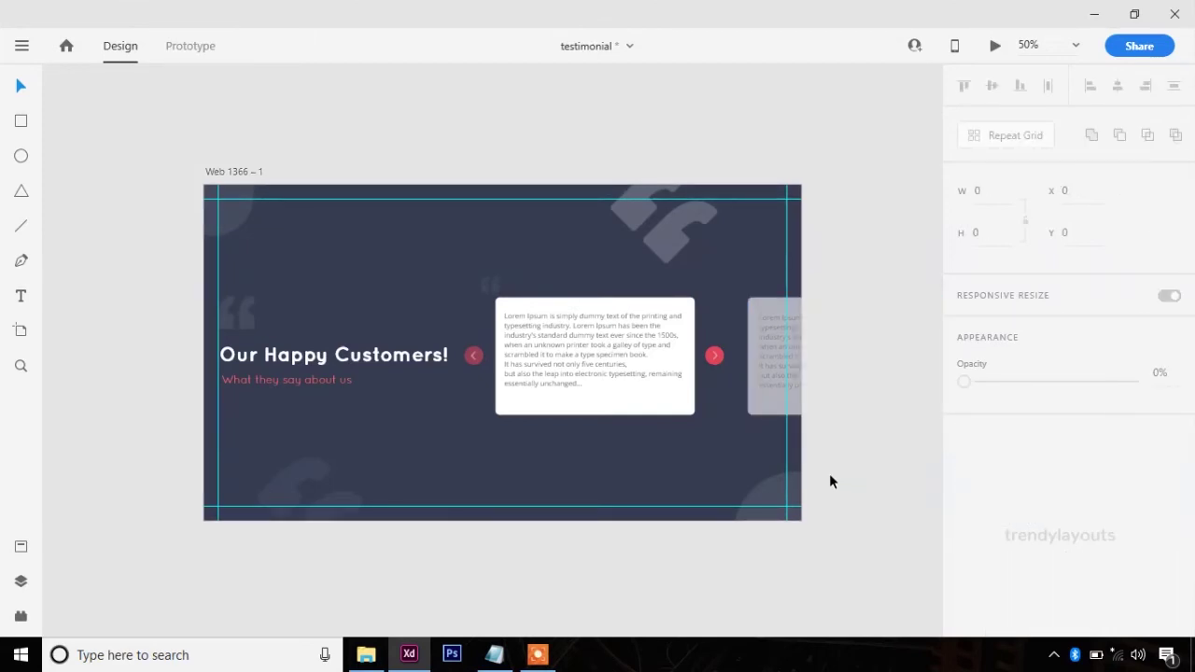
- Draw a circle about 78 × 78 just below the first card at X 683, Y 556
left_click(21, 156)
left_click_drag(502, 428, 538, 464)
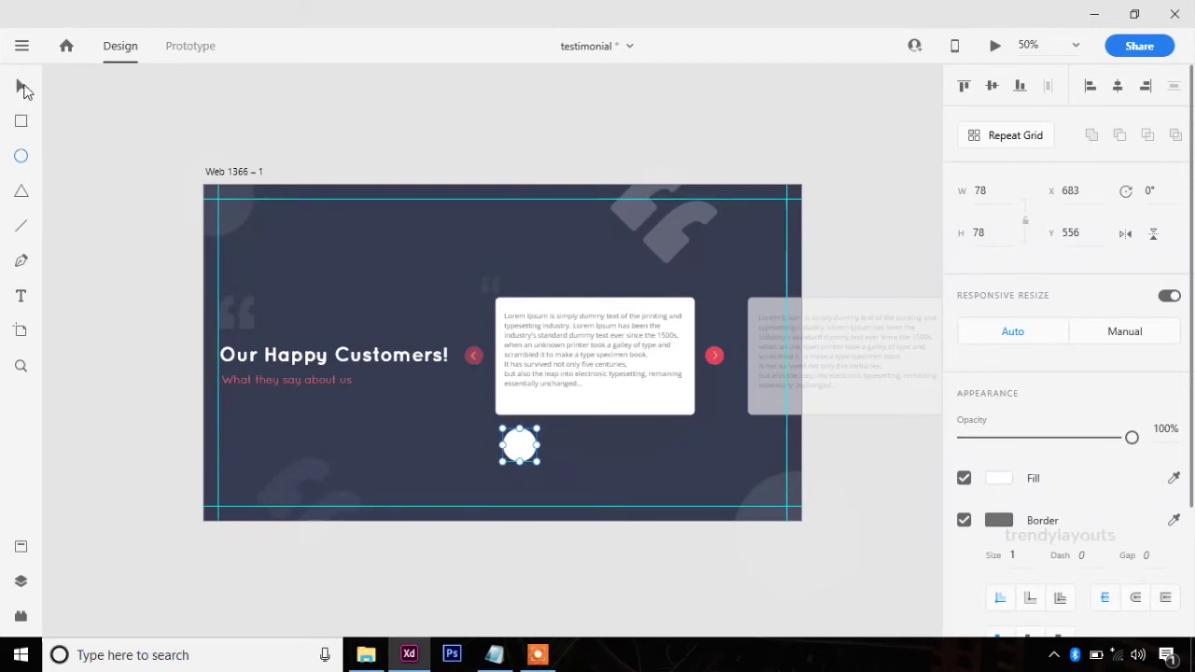
key("Escape")
- Fill the circle below the first card with the profile.jpg photo from the Testimonial folder
left_click(366, 655)
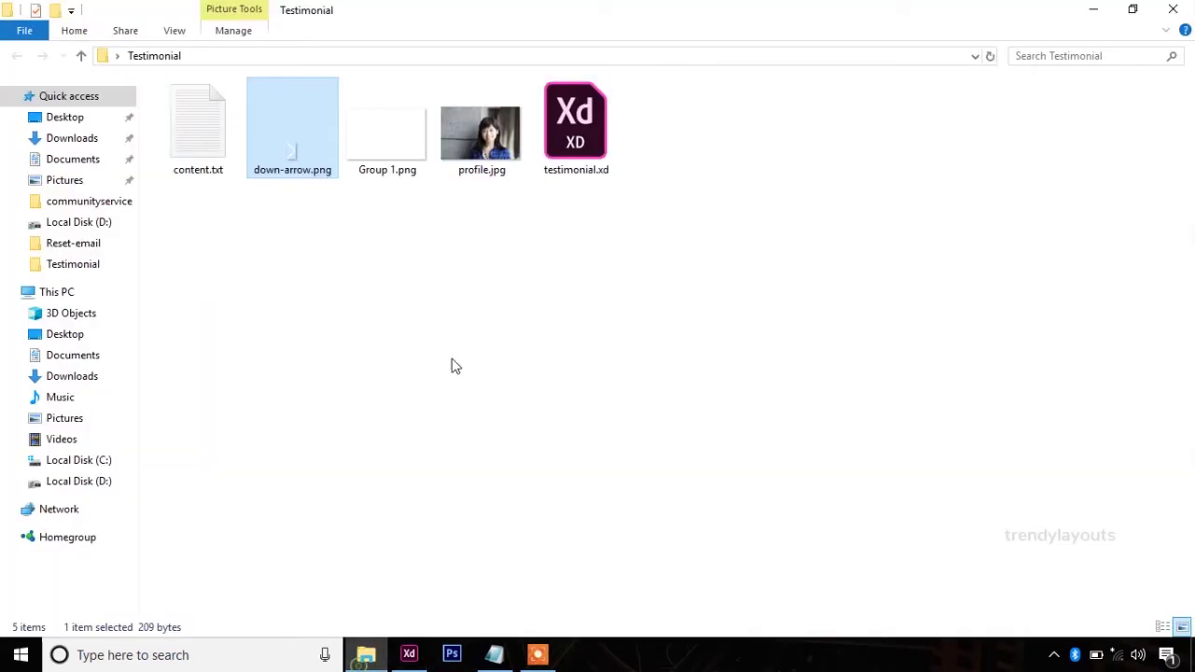
left_click_drag(498, 149, 519, 448)
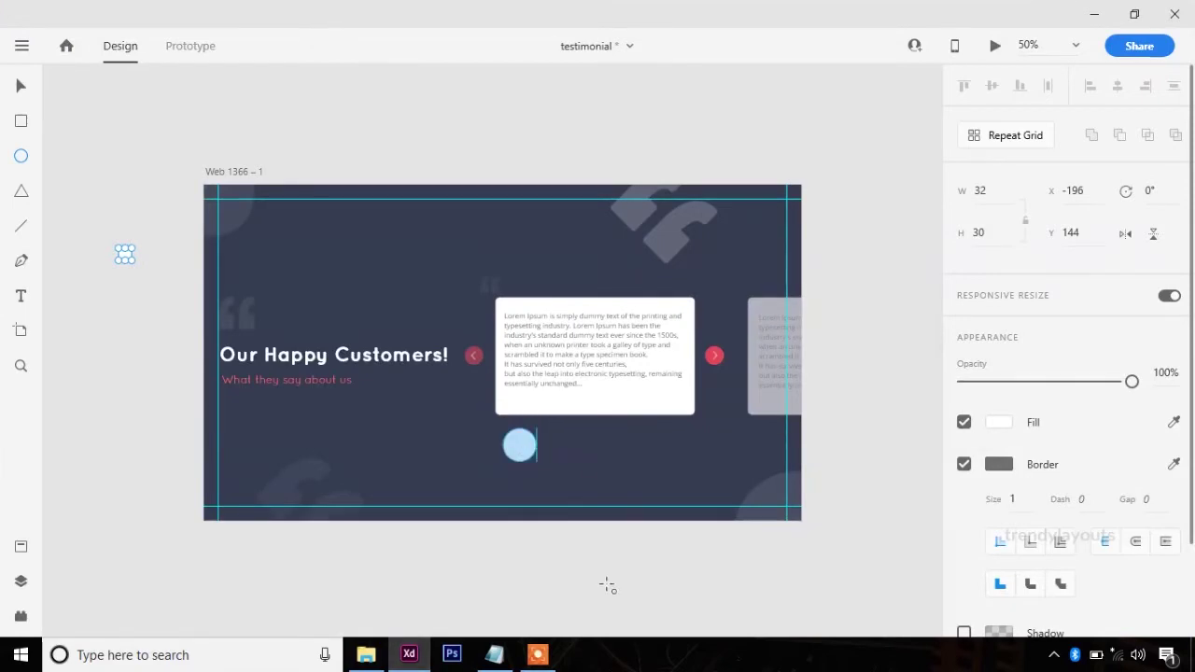
left_click(21, 86)
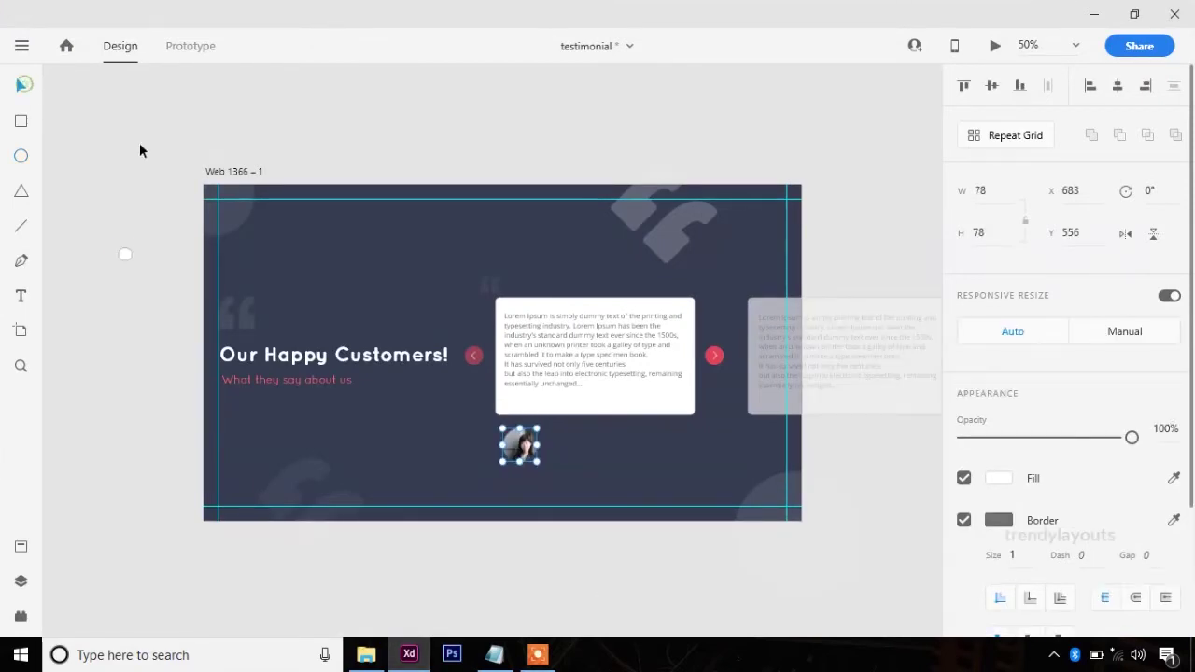
key("Escape")
- Delete the small stray ellipse outside the artboard
left_click(125, 254)
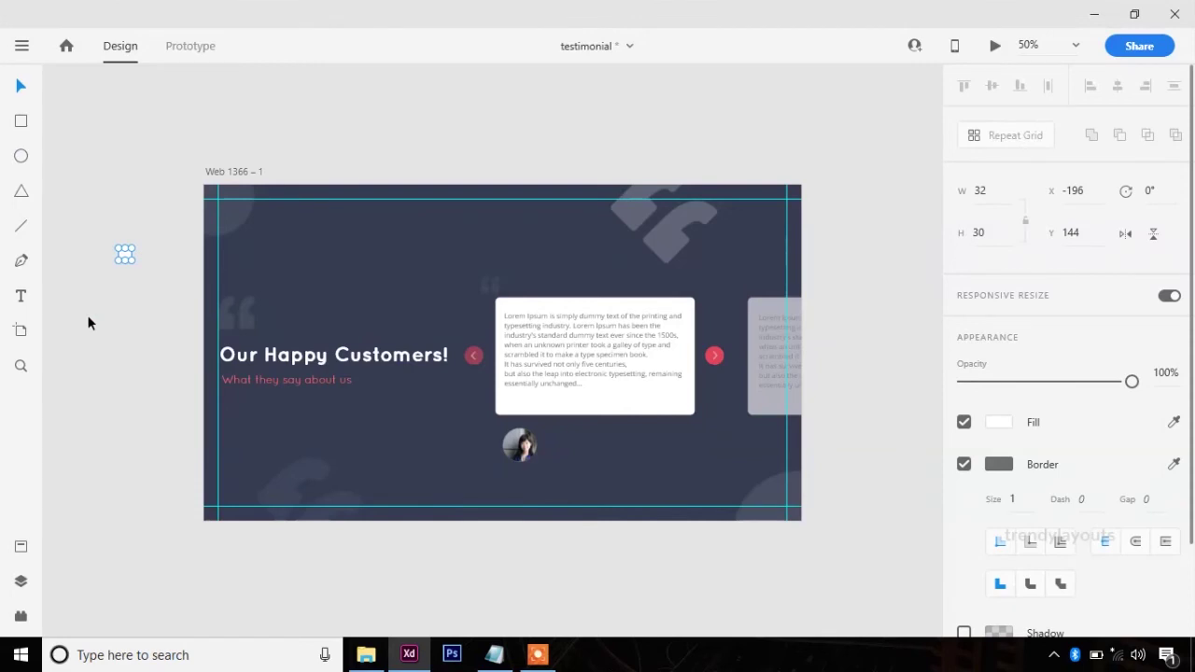
key("Delete")
left_click(124, 342)
- Shift the profile photo slightly left within its circular frame to centre the face
left_click(519, 445)
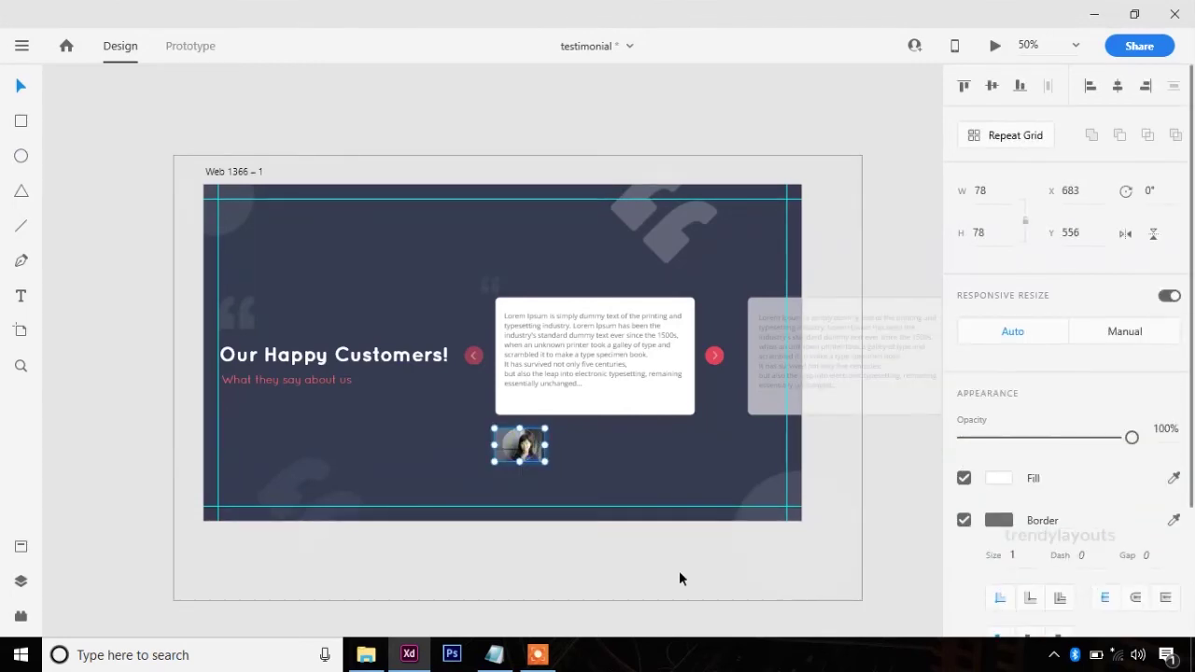
key("Left")
key("Left")
key("Left")
key("Left")
key("Left")
key("Left")
key("Left")
key("Left")
key("Left")
key("Left")
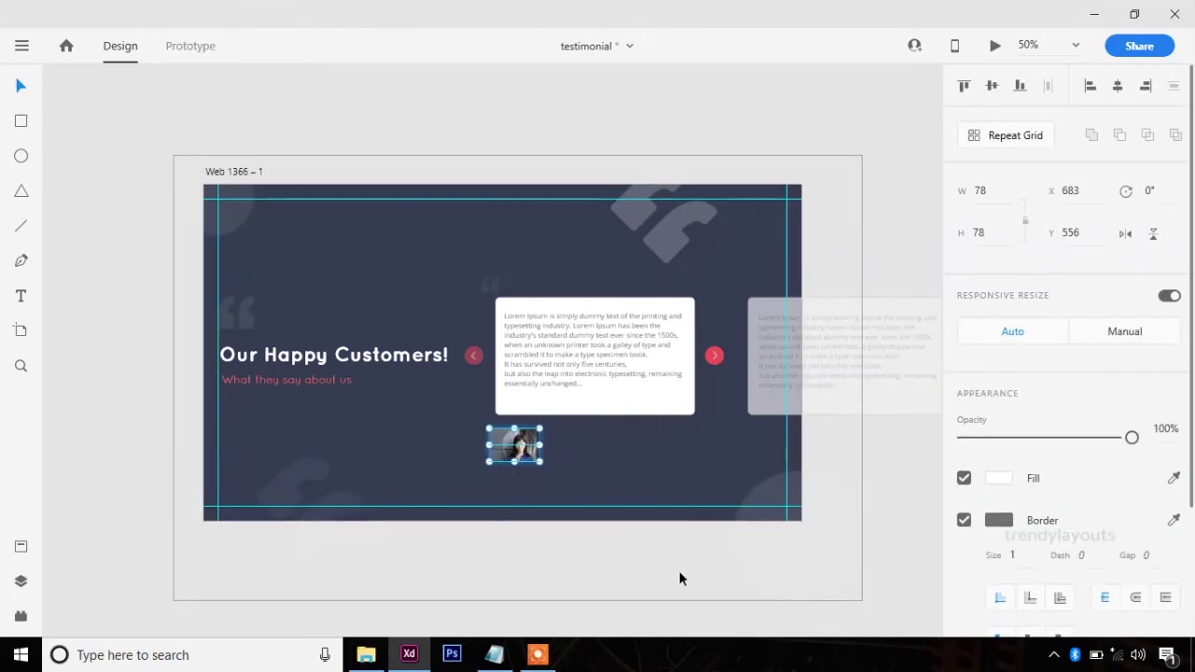
key("Right")
key("Right")
key("Right")
key("Right")
key("Right")
key("Right")
key("Right")
key("Right")
key("Right")
key("Right")
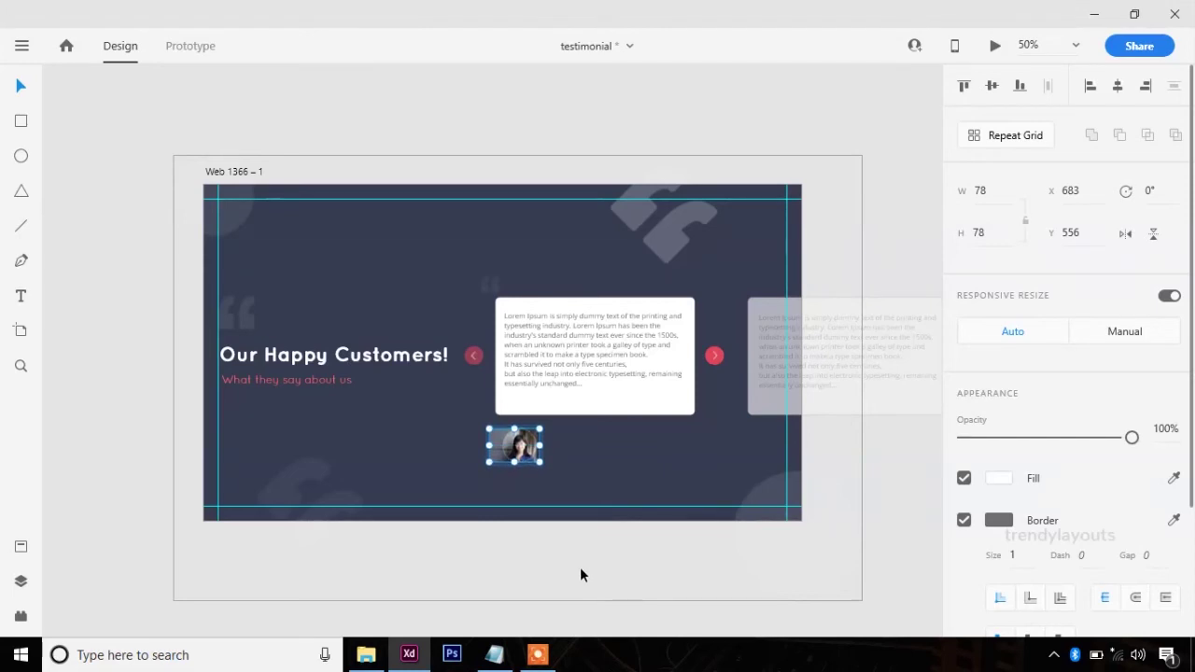
left_click(579, 575)
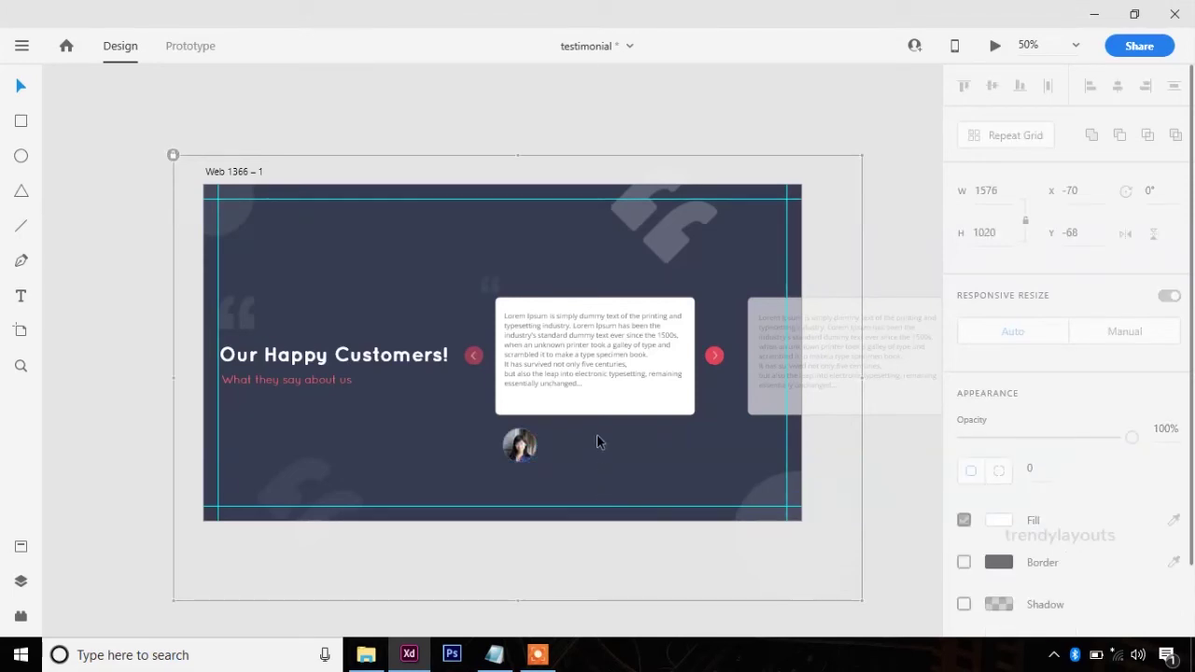
left_click(520, 445)
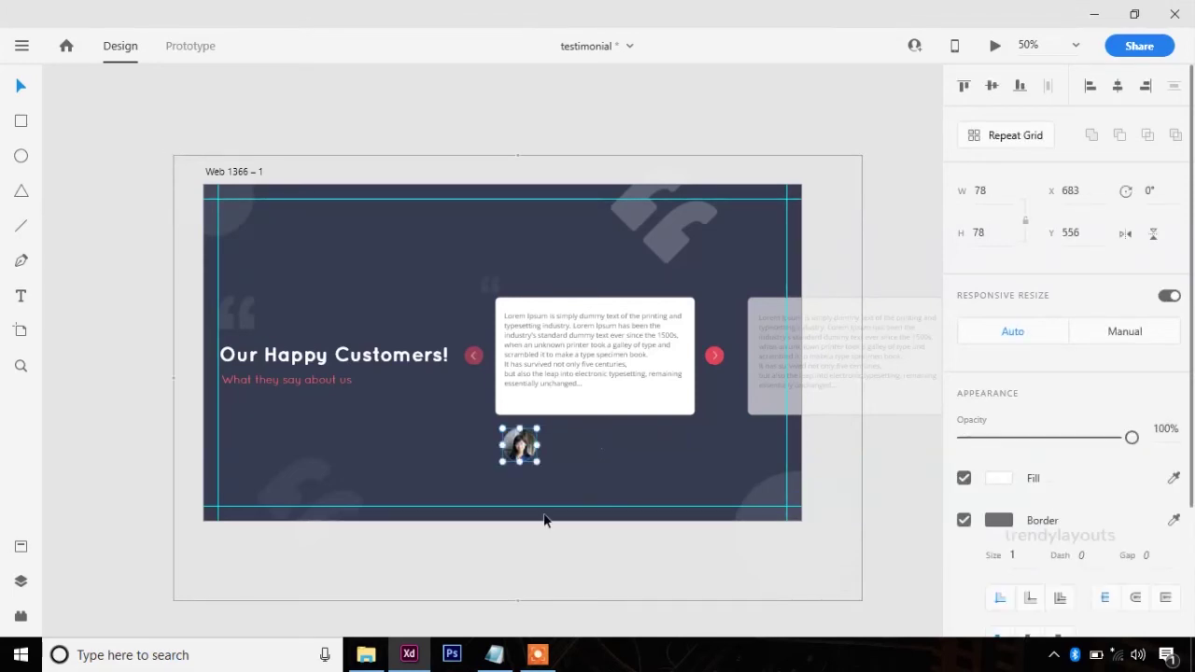
left_click(576, 548)
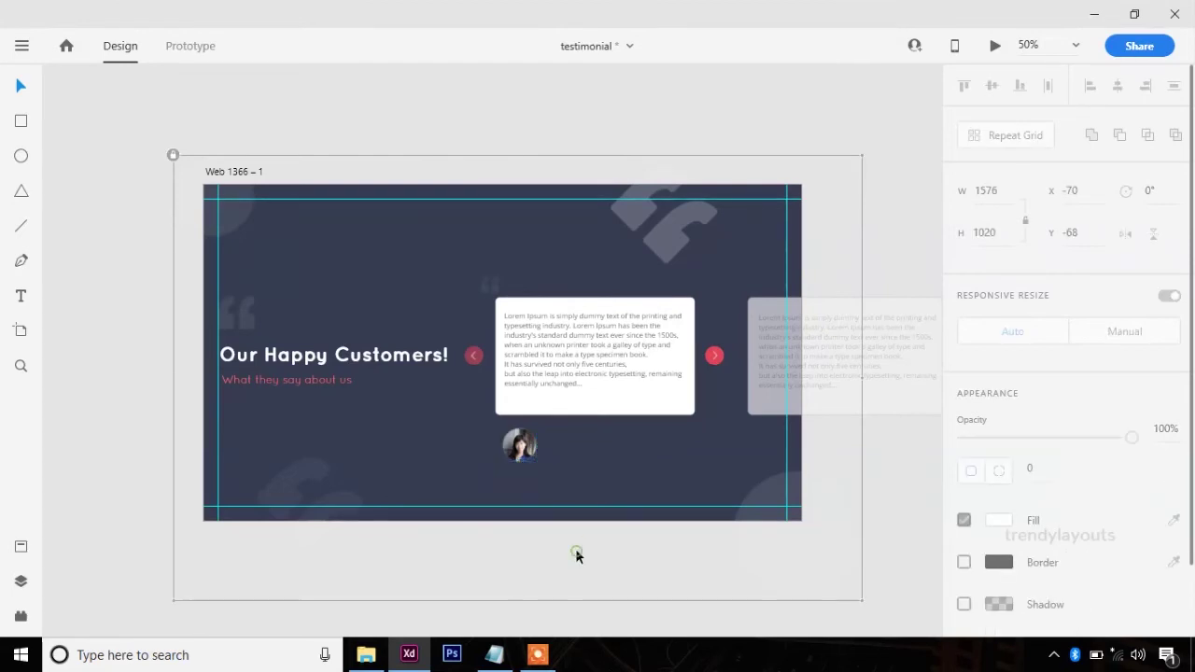
- Shorten the first testimonial card to a height of 227 and select its paragraph
left_click(600, 399)
left_click(607, 418)
left_click_drag(598, 416, 597, 401)
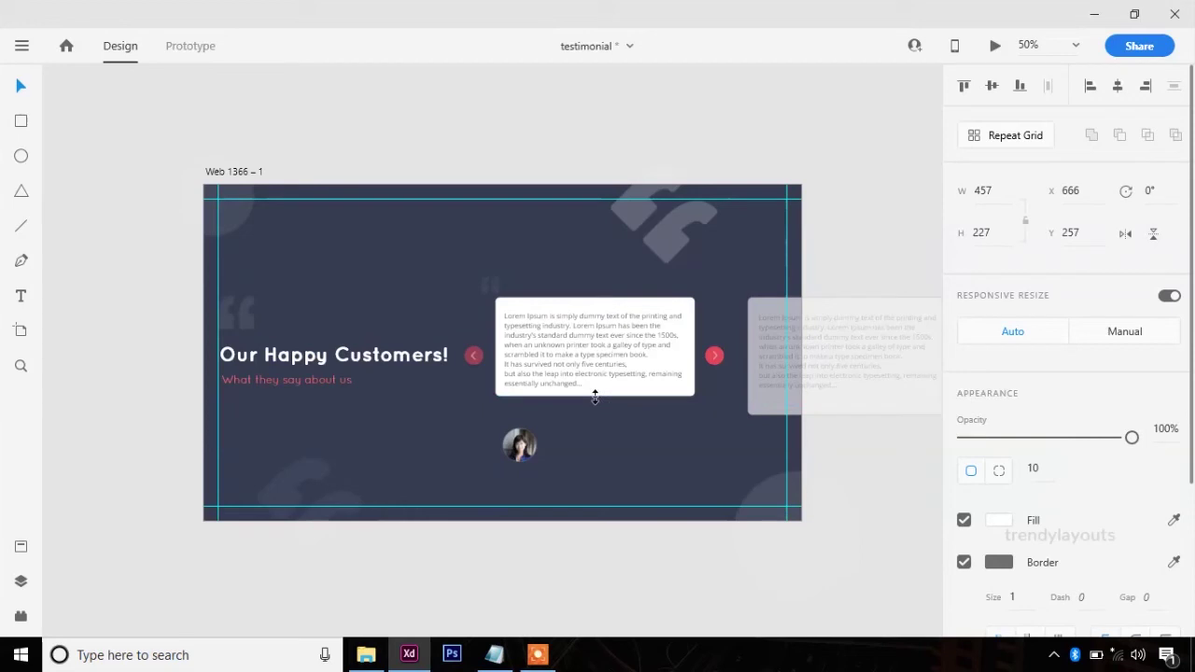
left_click(562, 332)
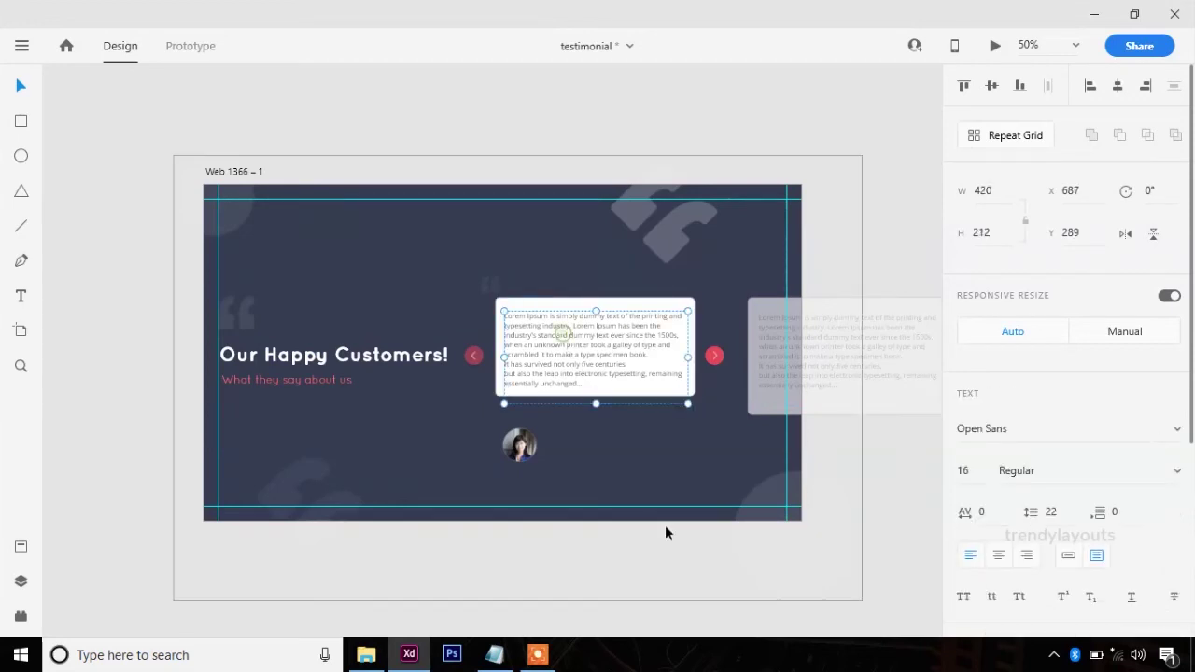
- Shorten the faded second testimonial card to a height of 240 and nudge its paragraph up to Y 288
left_click(614, 579)
left_click(760, 411)
left_click(768, 609)
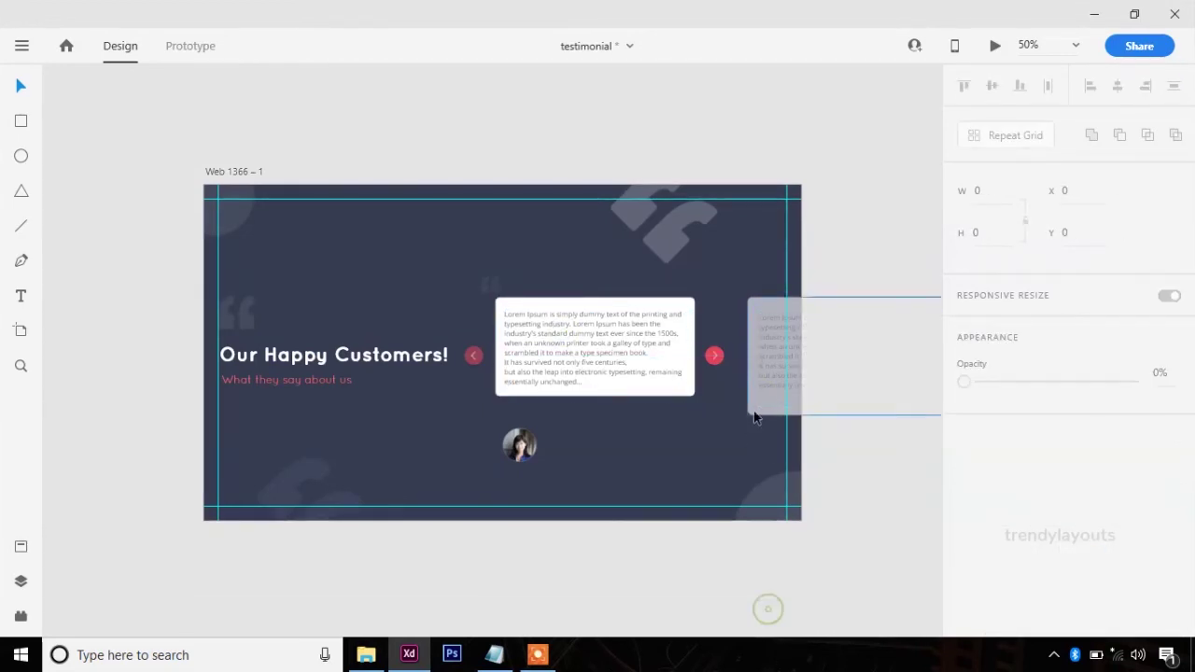
left_click(753, 412)
left_click_drag(857, 490, 803, 494)
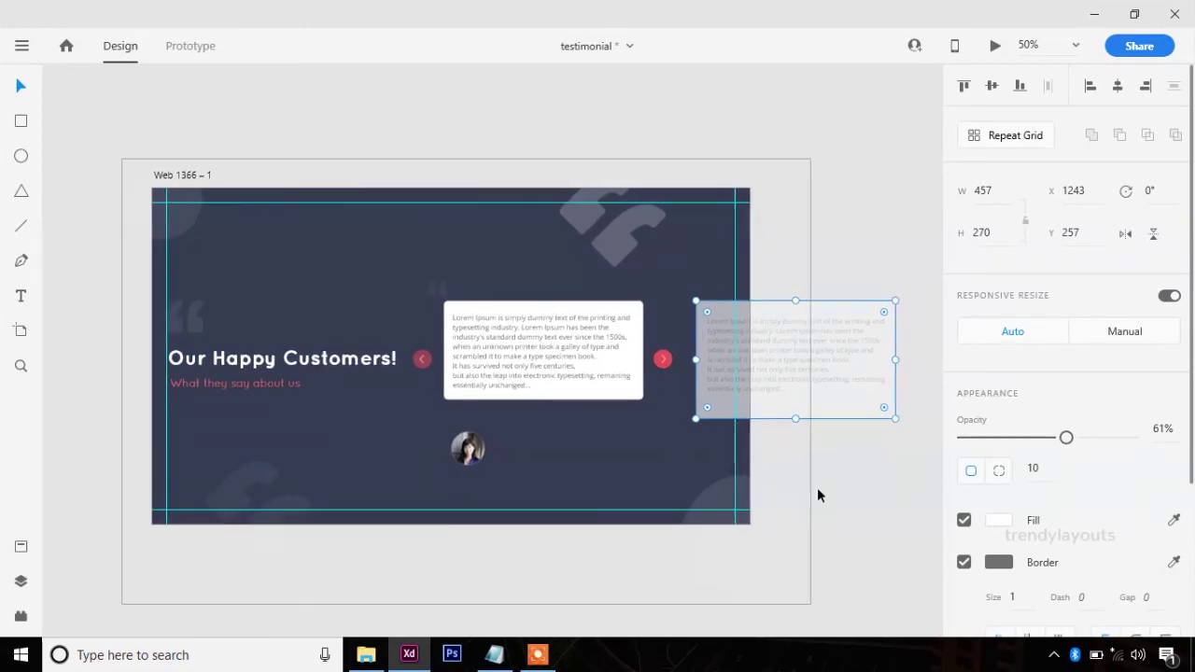
left_click_drag(795, 419, 796, 408)
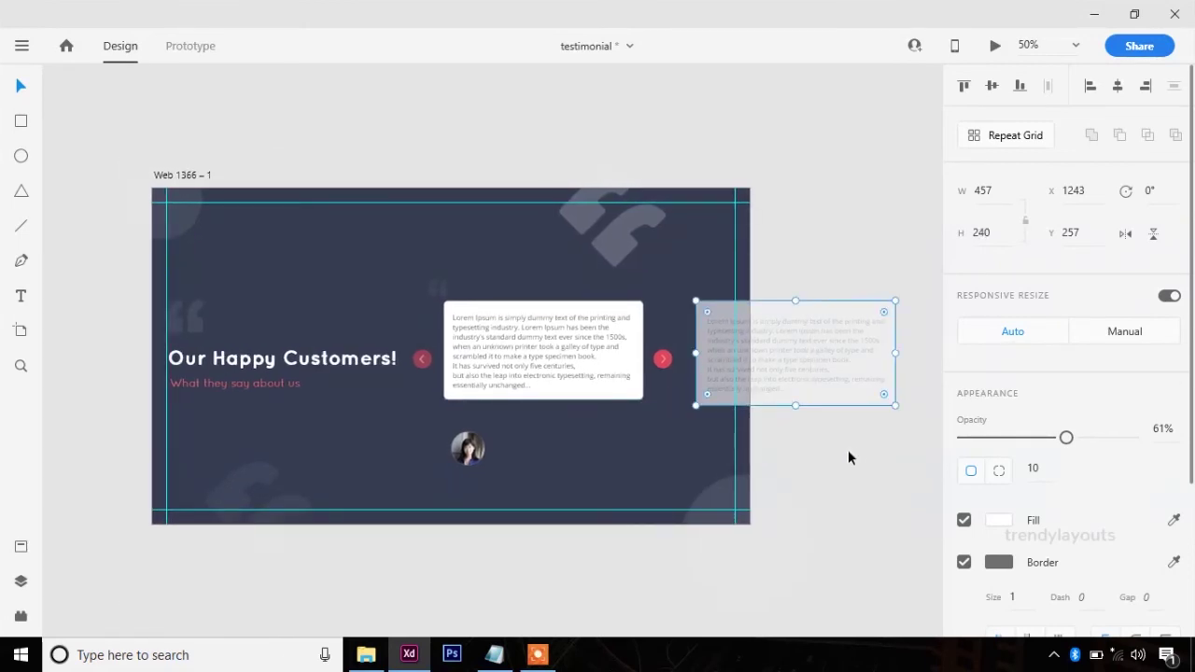
left_click(853, 453)
left_click(717, 336)
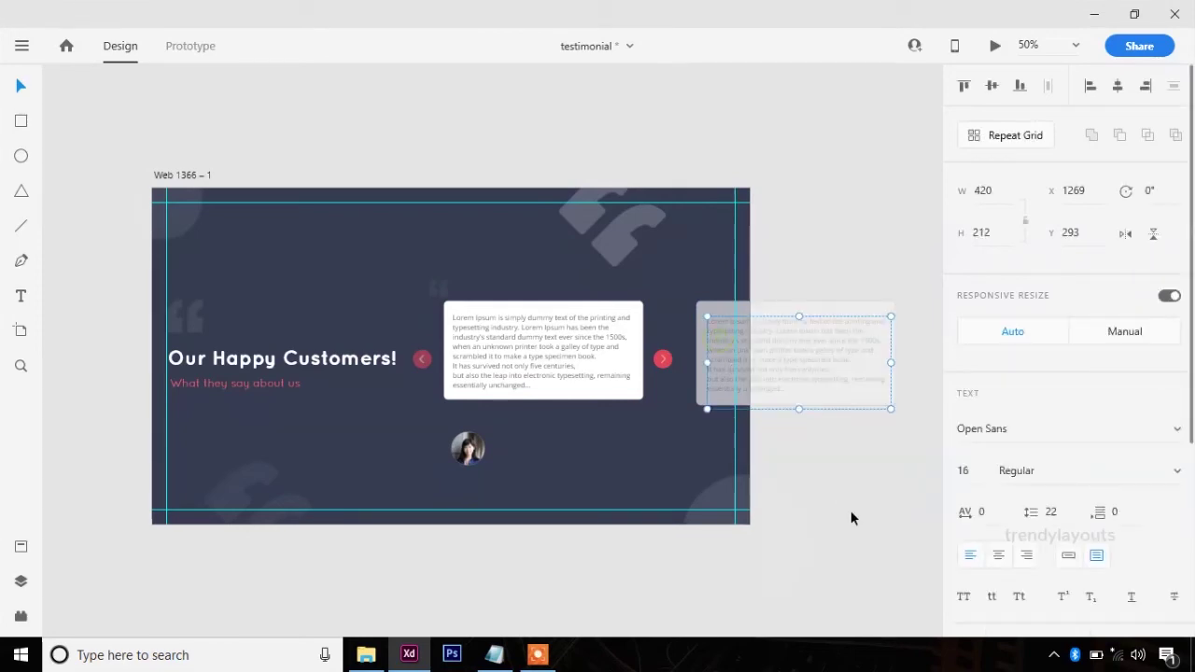
key("Up")
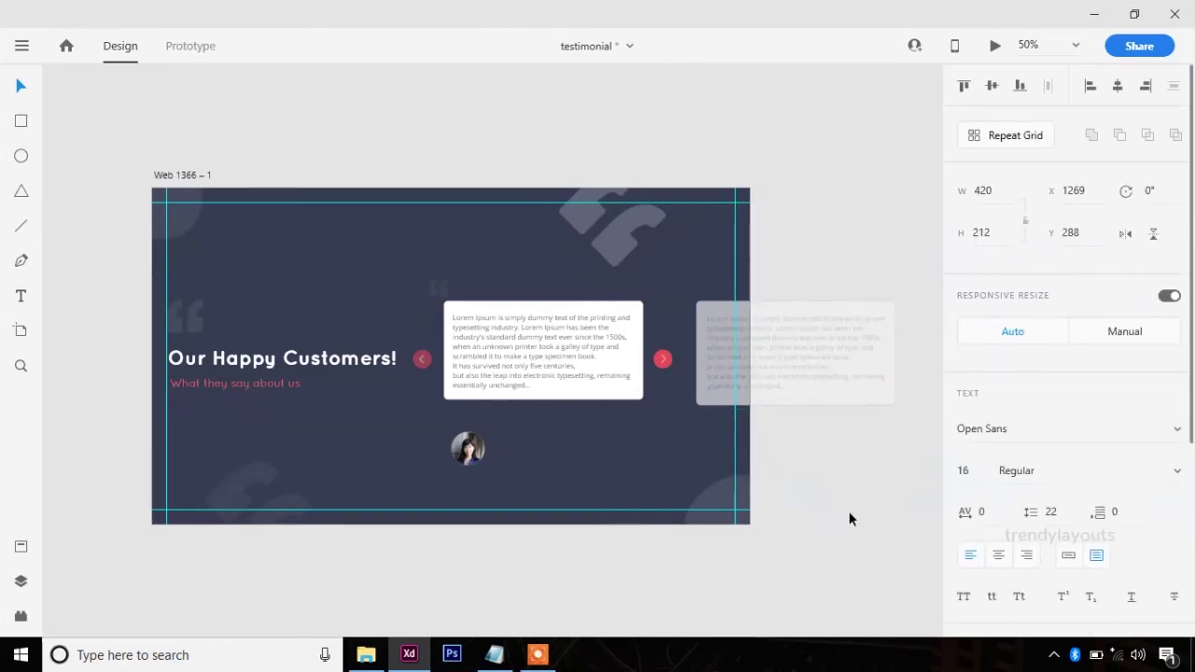
left_click(849, 511)
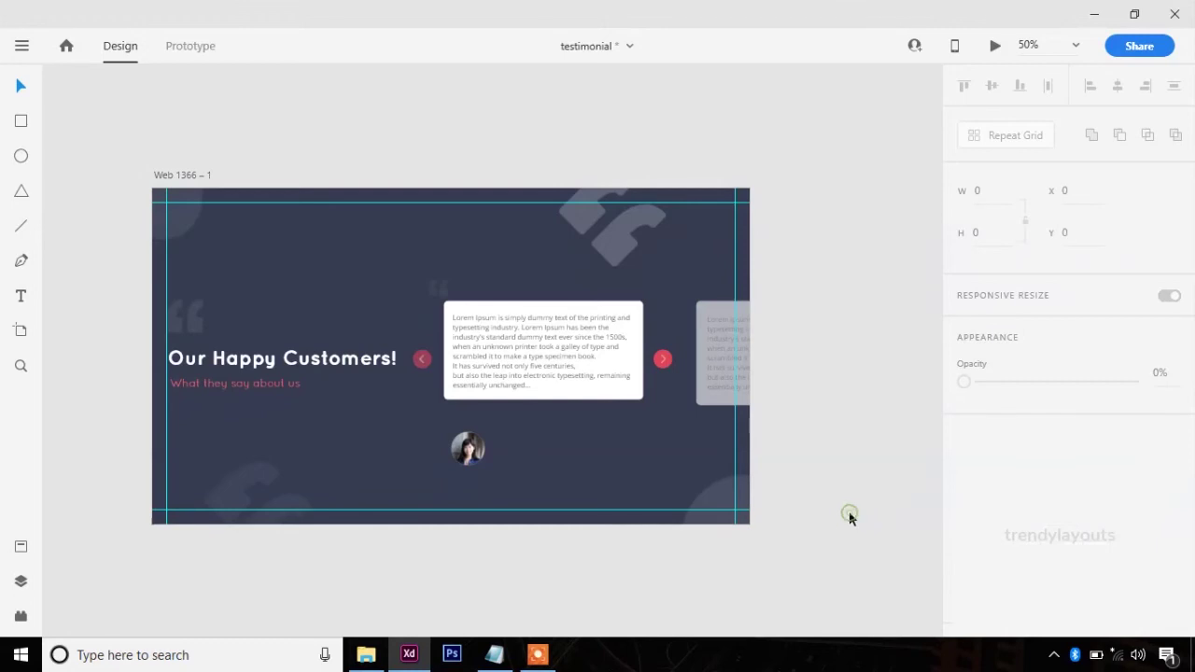
- Move the circular profile photo up towards the first testimonial card, to Y 526
left_click(467, 449)
key("shift+Up")
key("shift+Up")
key("shift+Up")
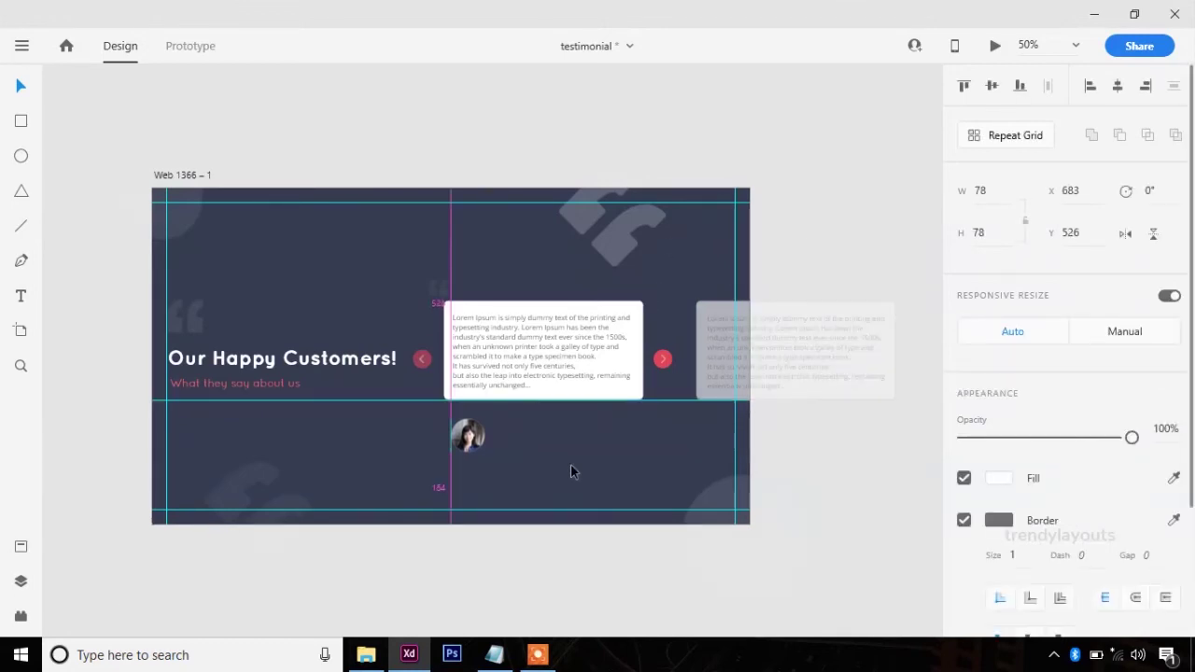
left_click(878, 547)
- Copy the customer's name from content.txt in Notepad and place it as text beside the profile photo
key("t")
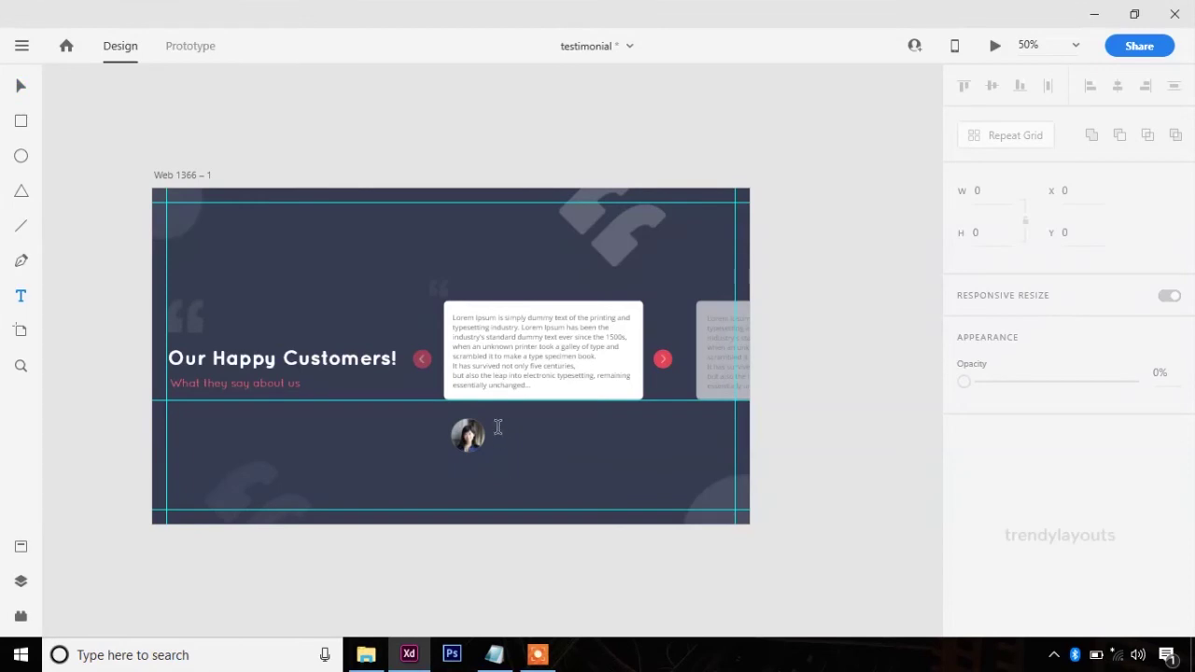
left_click(498, 546)
left_click(494, 654)
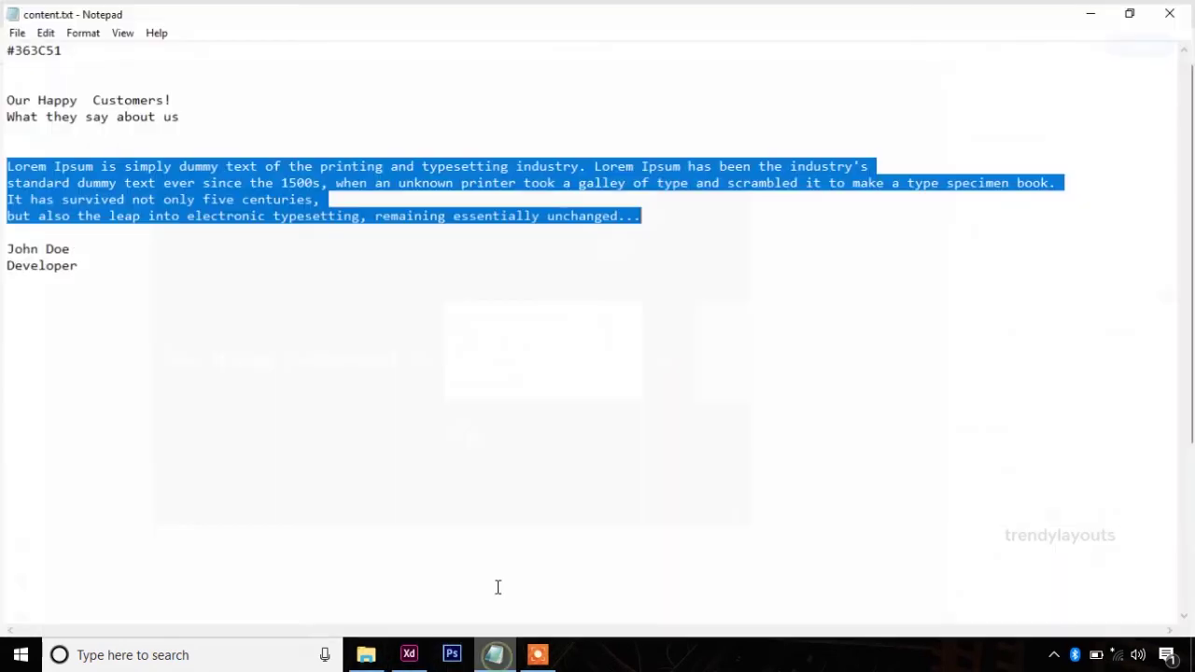
left_click(137, 296)
left_click(83, 245)
key("shift+Home")
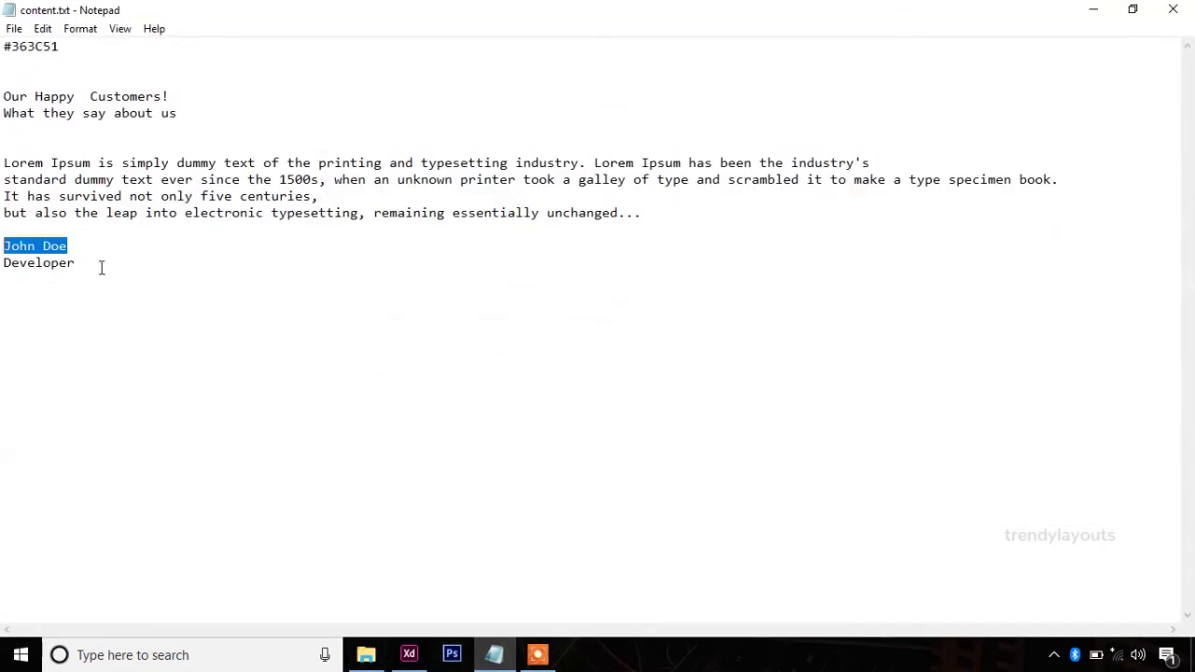
left_click(1094, 9)
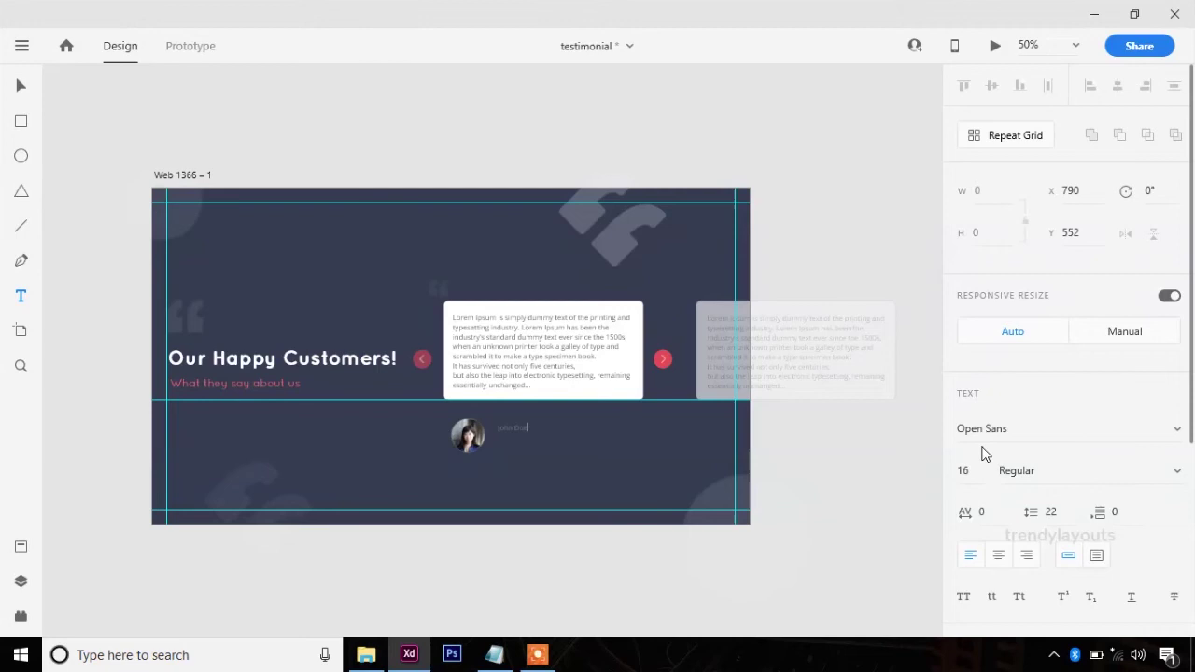
- Try the Quicksand font on the customer name beside the photo
left_click(979, 430)
type("Quicksand")
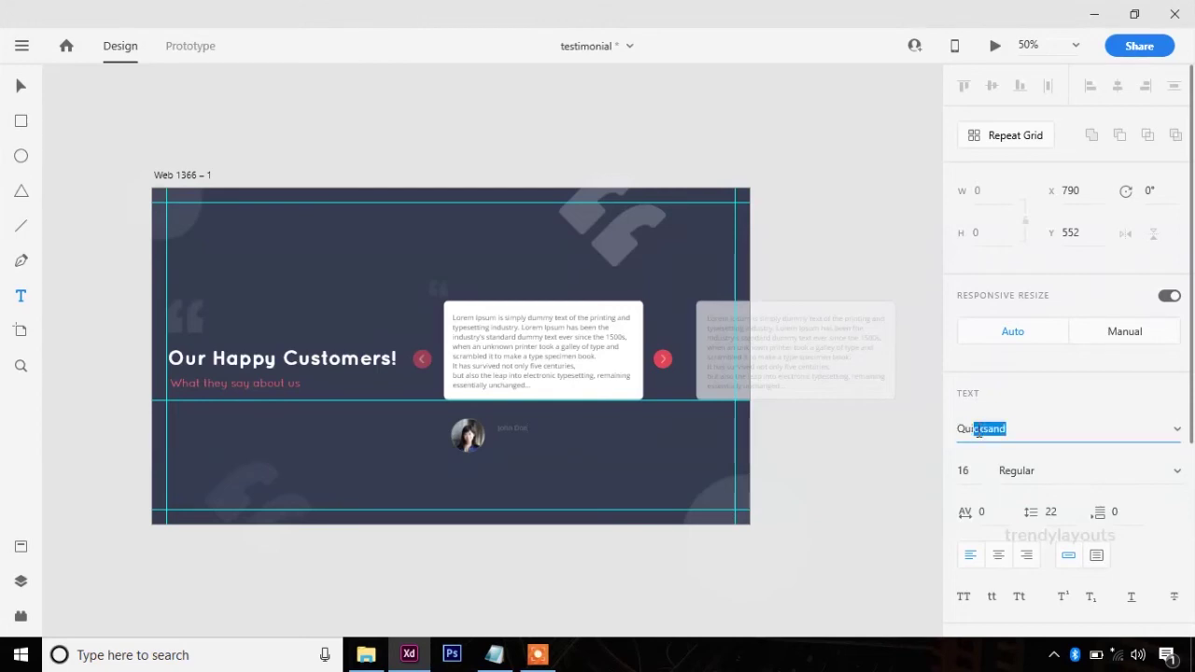
key("Return")
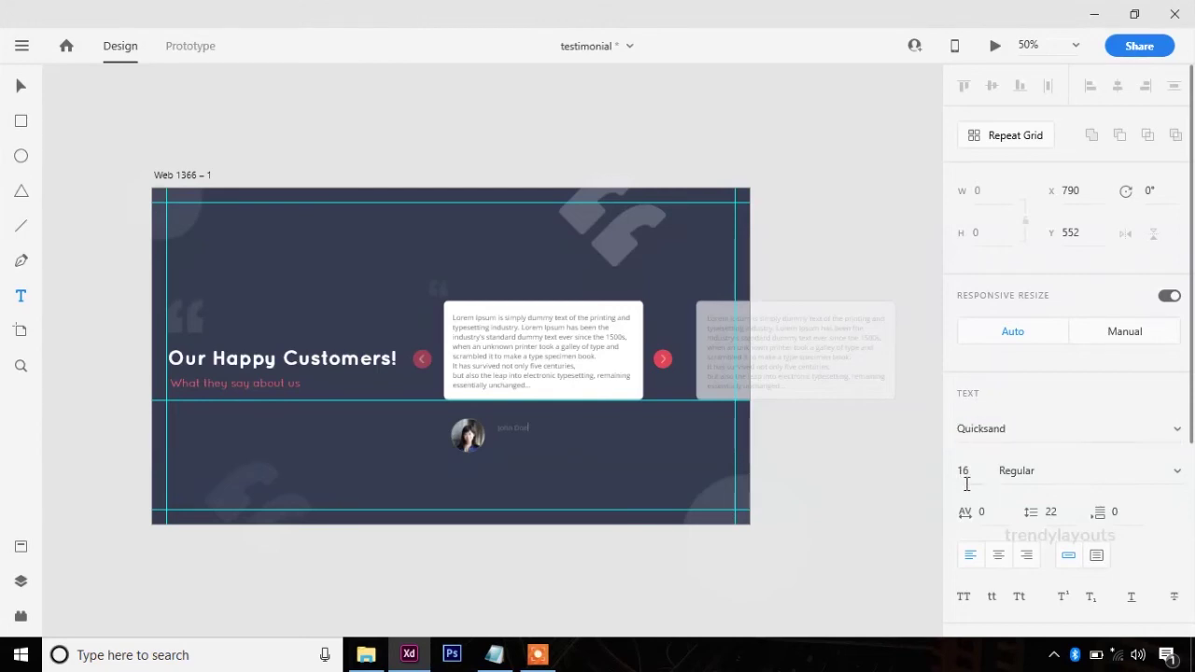
- Enlarge the customer name text to size 26 and fill it with near-white #FCFCFC
left_click(960, 472)
type("24")
key("Return")
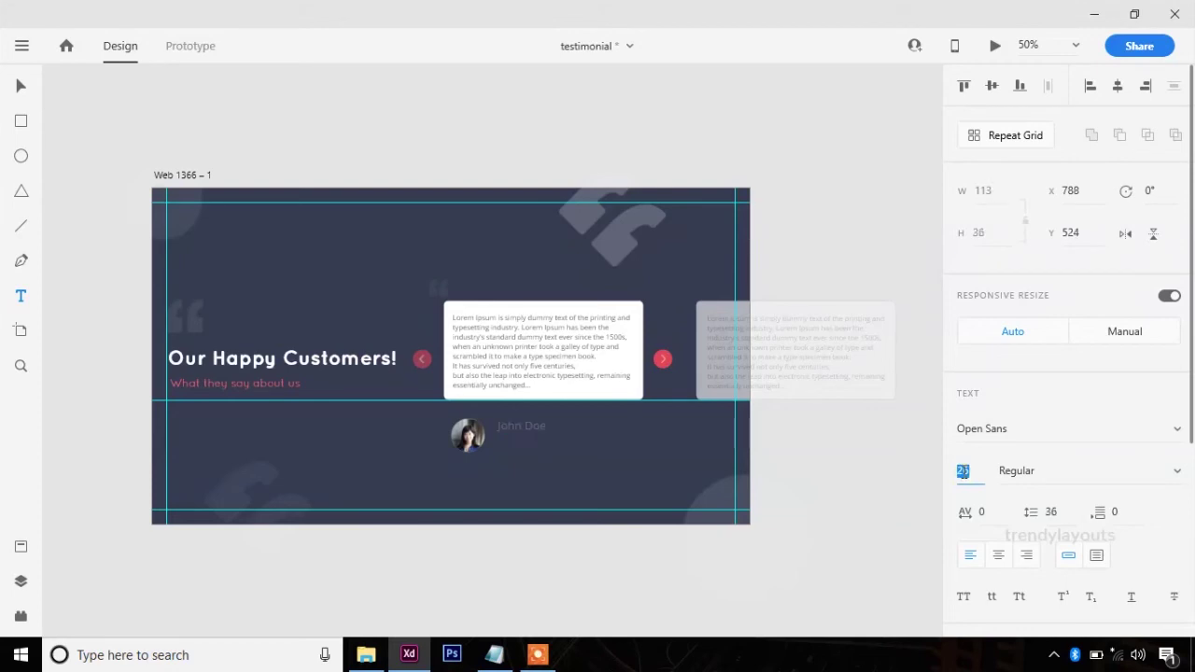
scroll(1149, 455, "down", 5)
left_click(999, 490)
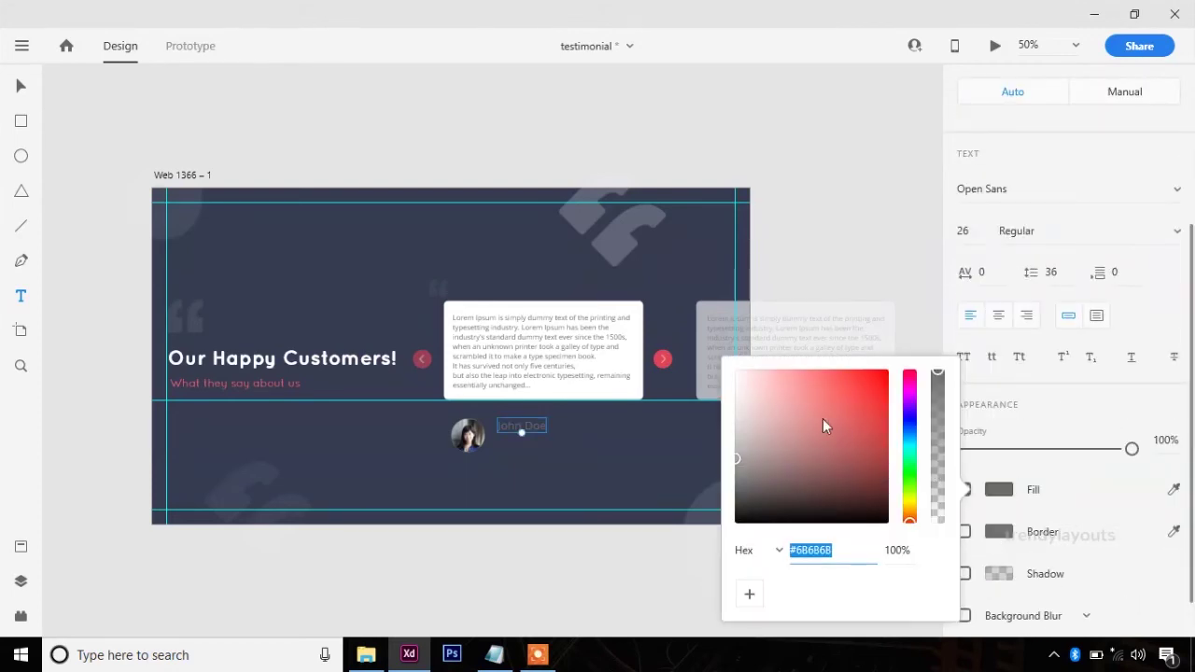
left_click_drag(751, 388, 730, 374)
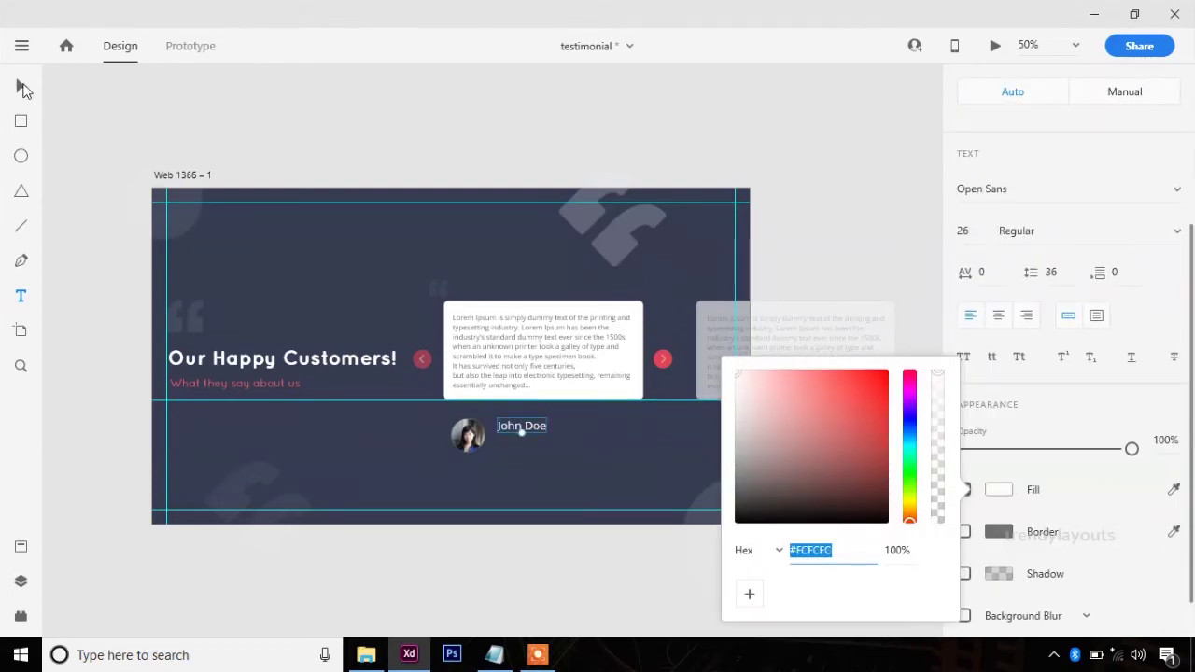
left_click(22, 88)
key("Escape")
left_click(858, 579)
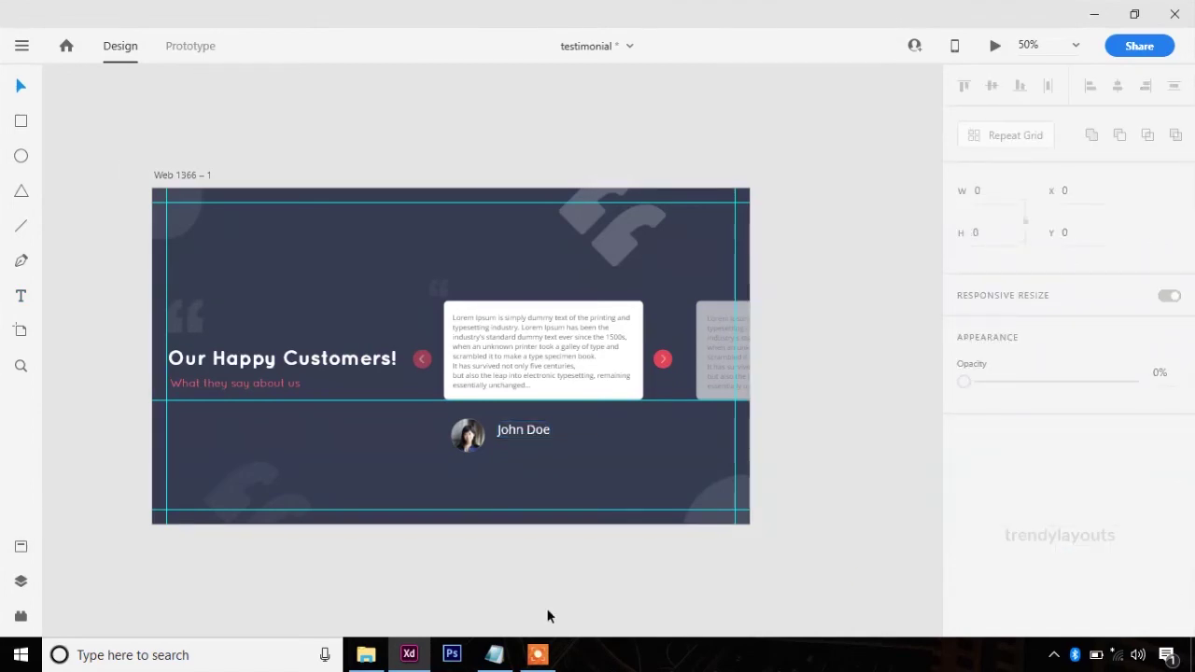
- Copy "Developer" from content.txt in Notepad and paste it as a text line below the customer name
left_click(494, 655)
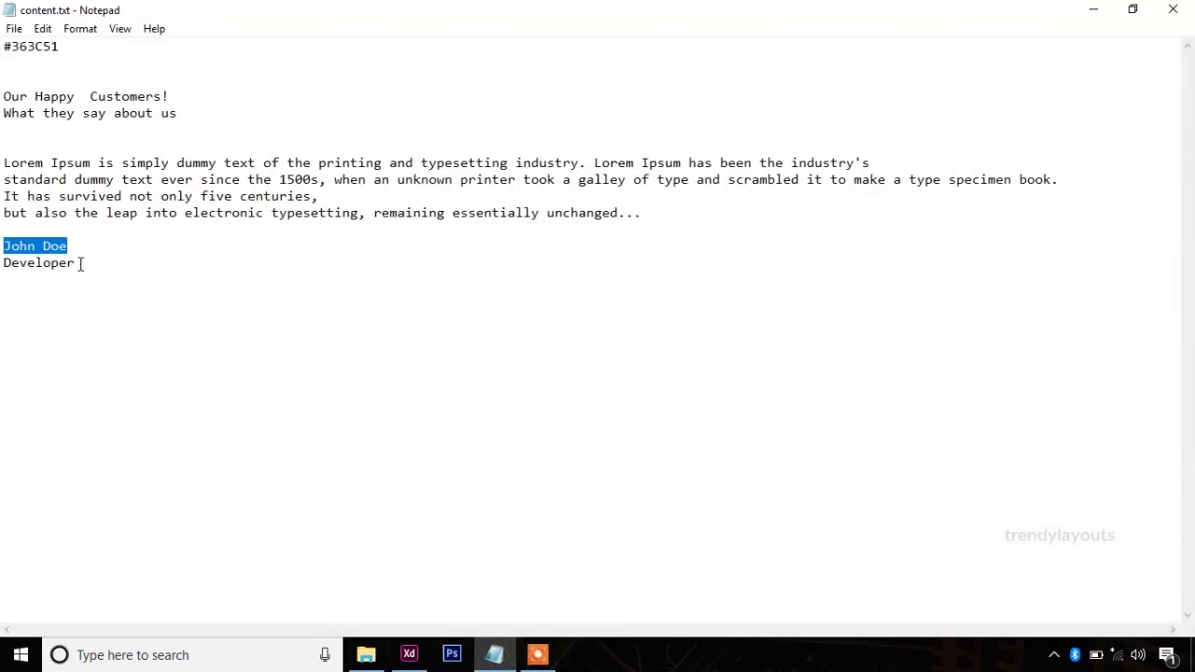
double_click(80, 263)
key("ctrl+c")
left_click(1097, 9)
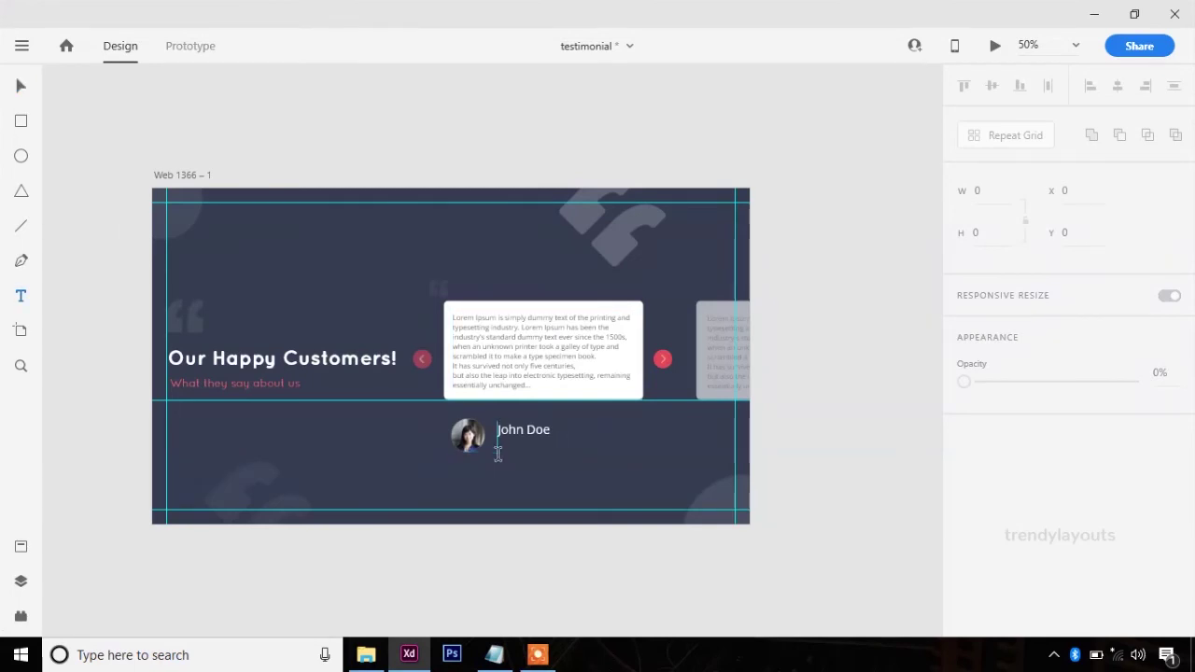
left_click(498, 454)
key("ctrl+v")
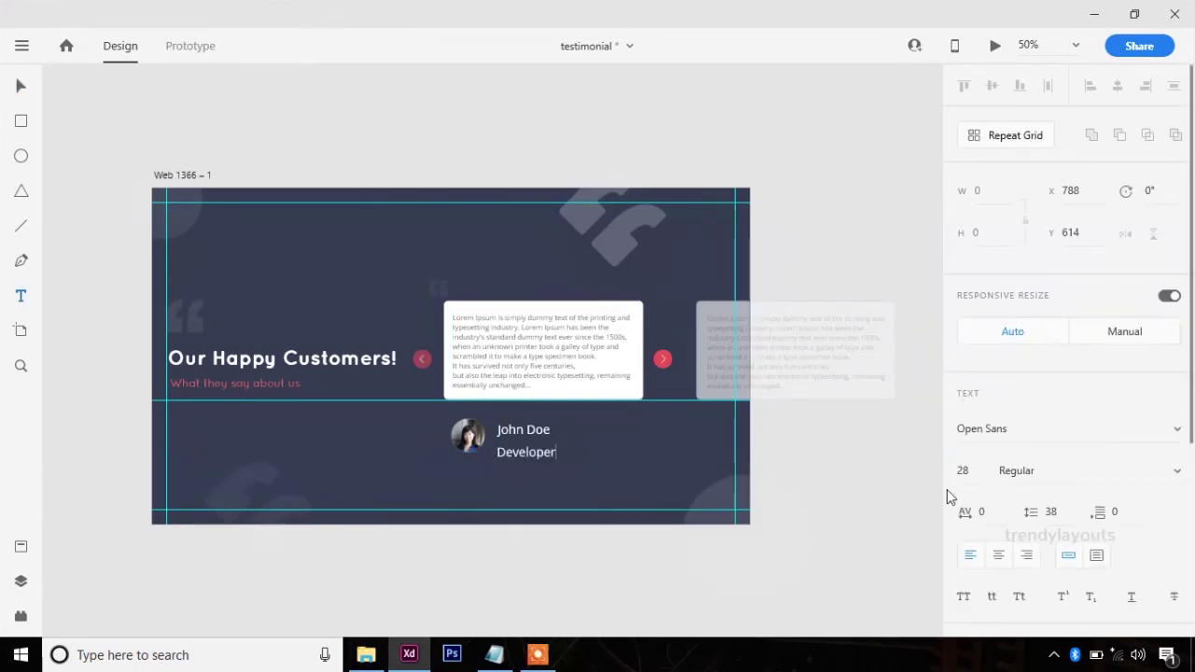
- Fill the "Developer" text with the red sampled from the next-arrow button
scroll(1064, 486, "down", 3)
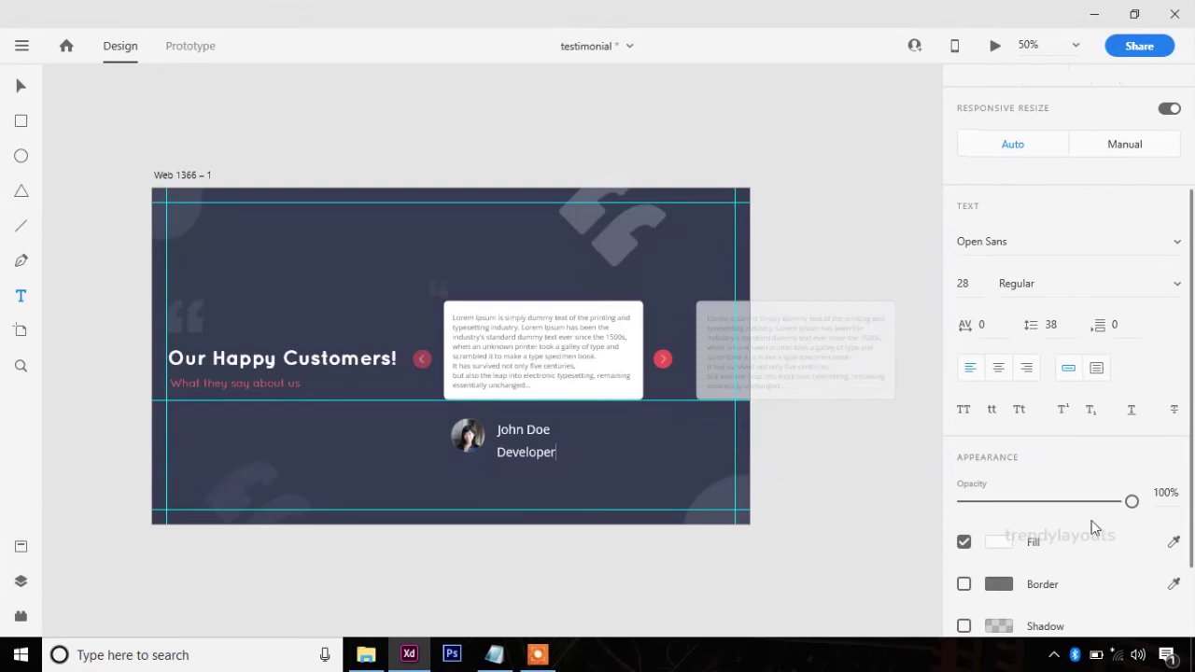
left_click(997, 541)
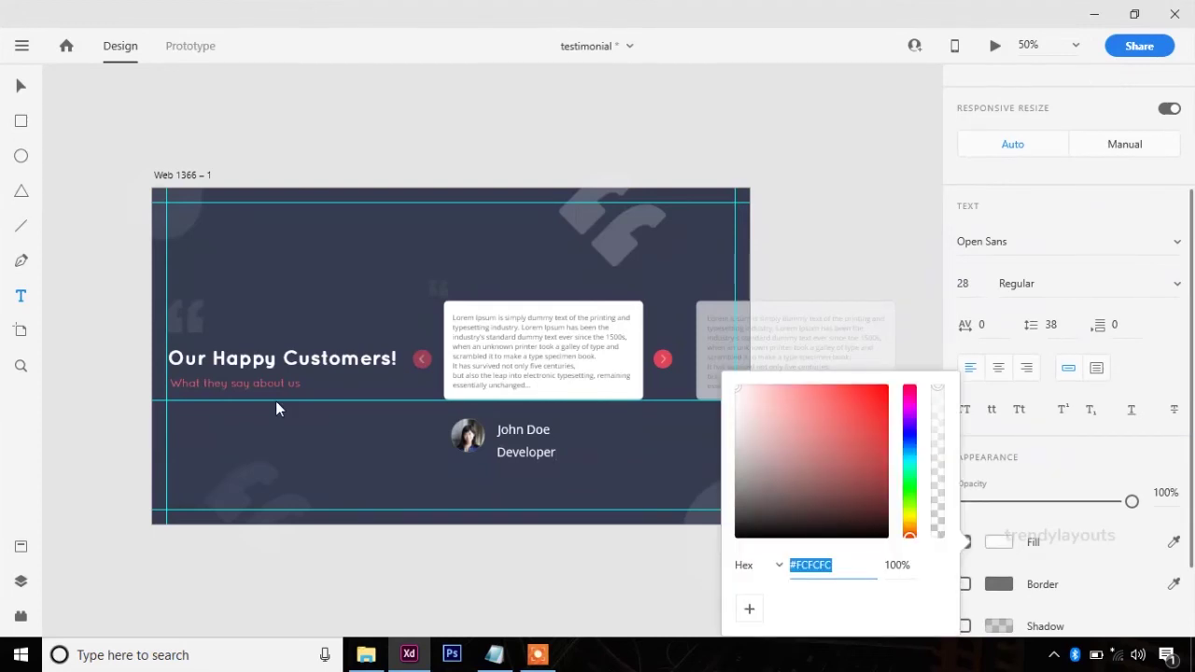
left_click(1173, 542)
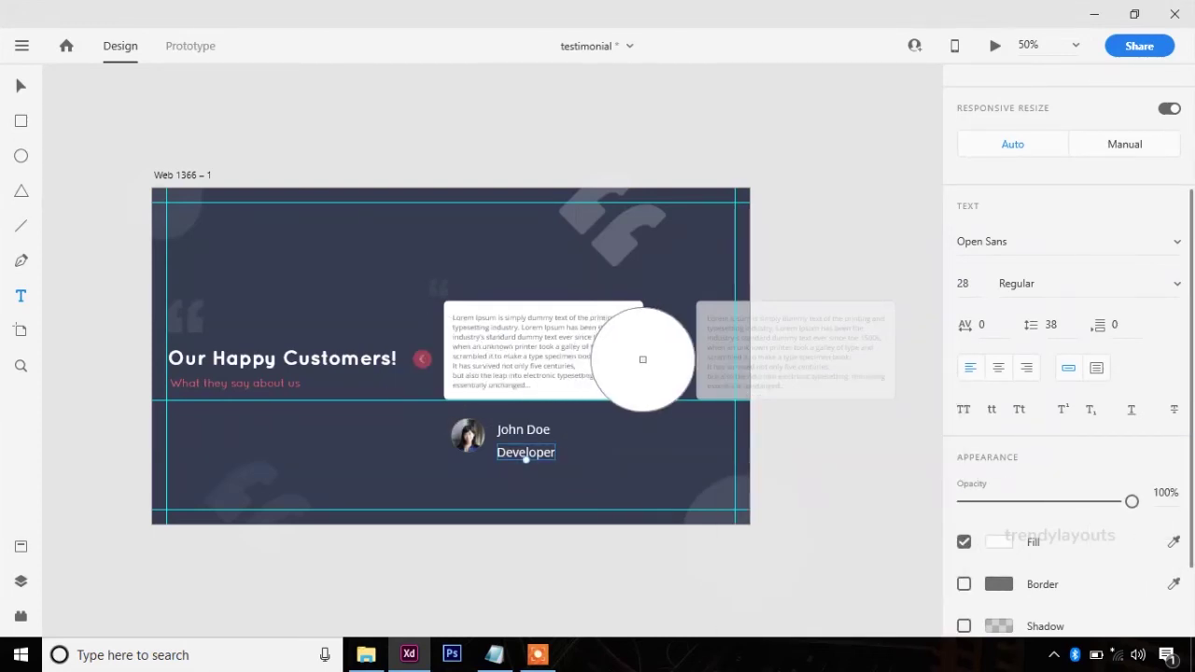
left_click(661, 360)
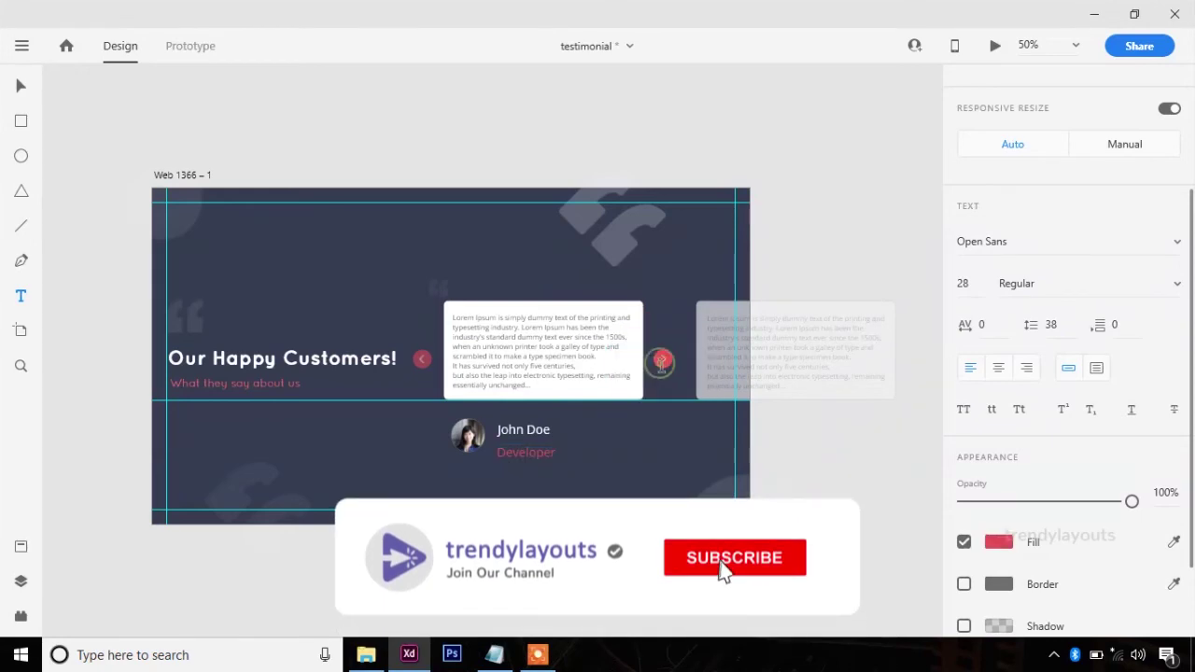
- Reduce the "Developer" text to size 24
left_click(965, 285)
key("Down")
key("Down")
key("Down")
key("Down")
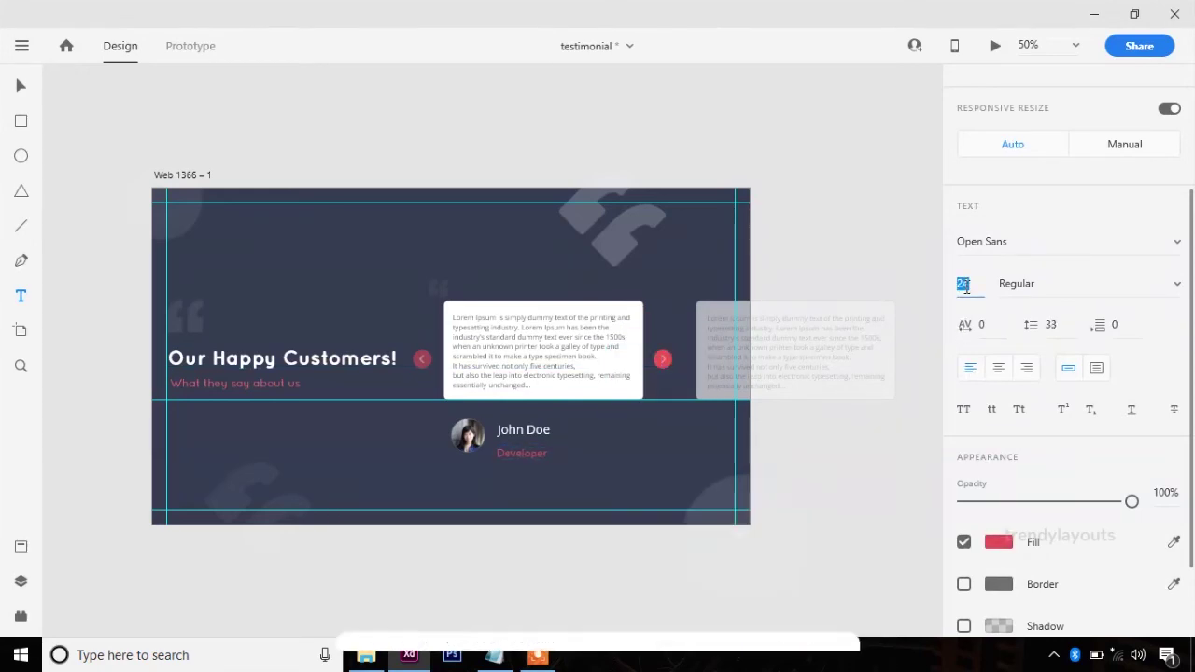
left_click(20, 86)
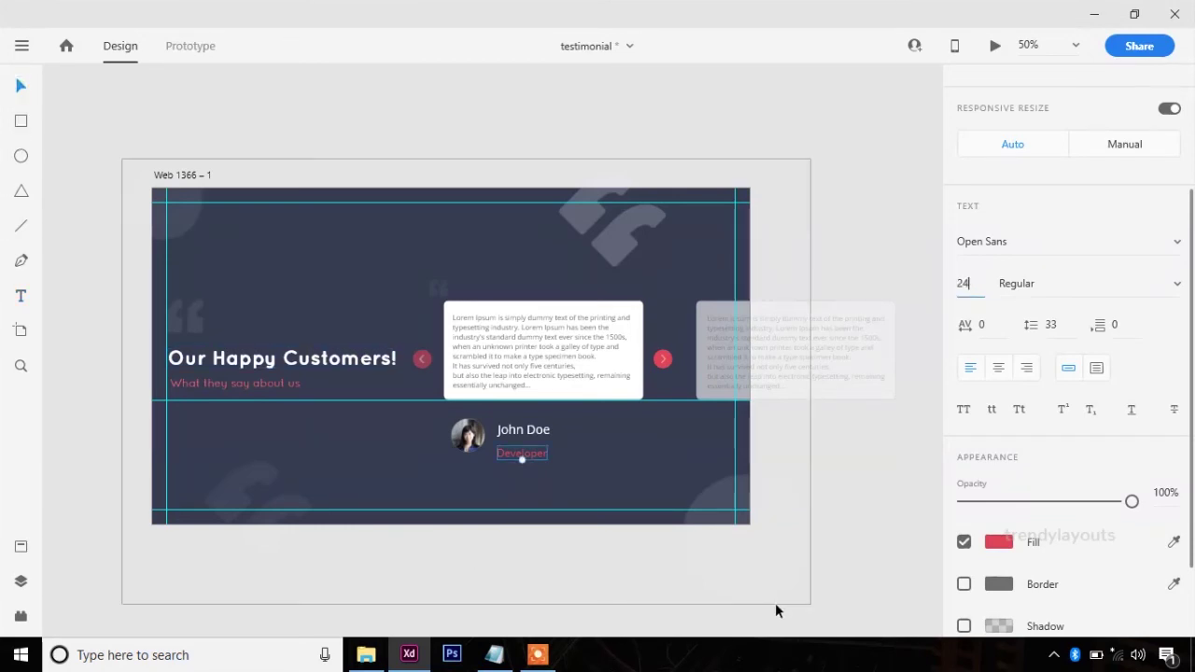
left_click(881, 549)
- Nudge the "Developer" text up so it sits closer beneath the customer name
left_click(505, 457)
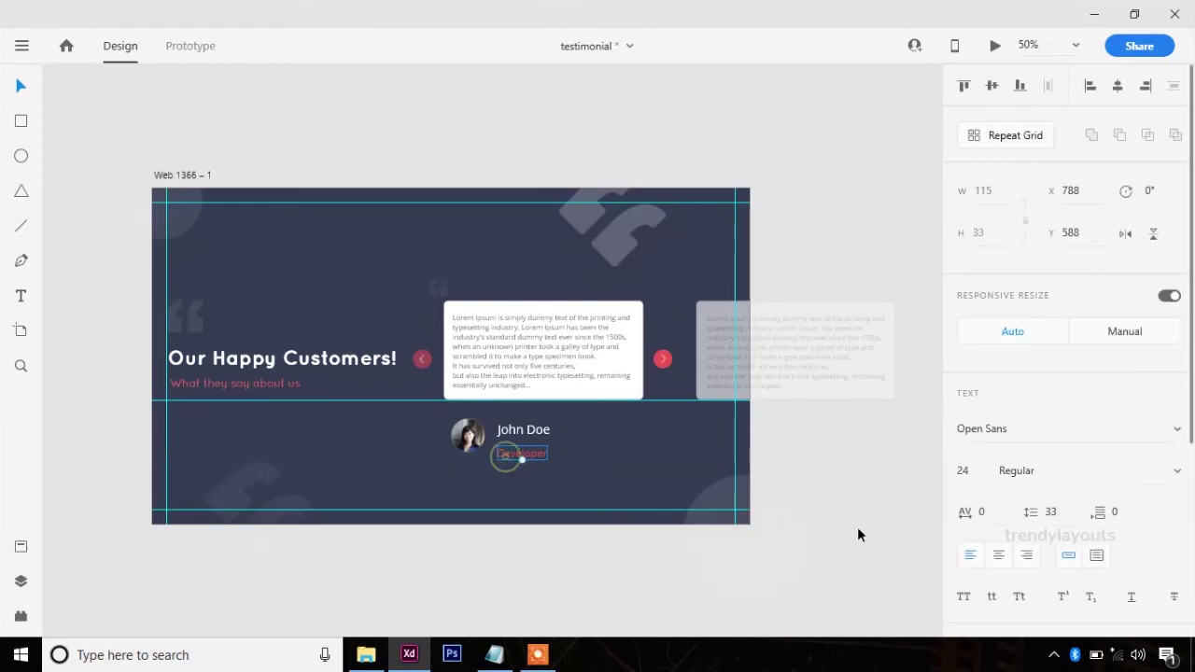
key("Up")
key("Up")
key("Up")
key("Up")
key("Up")
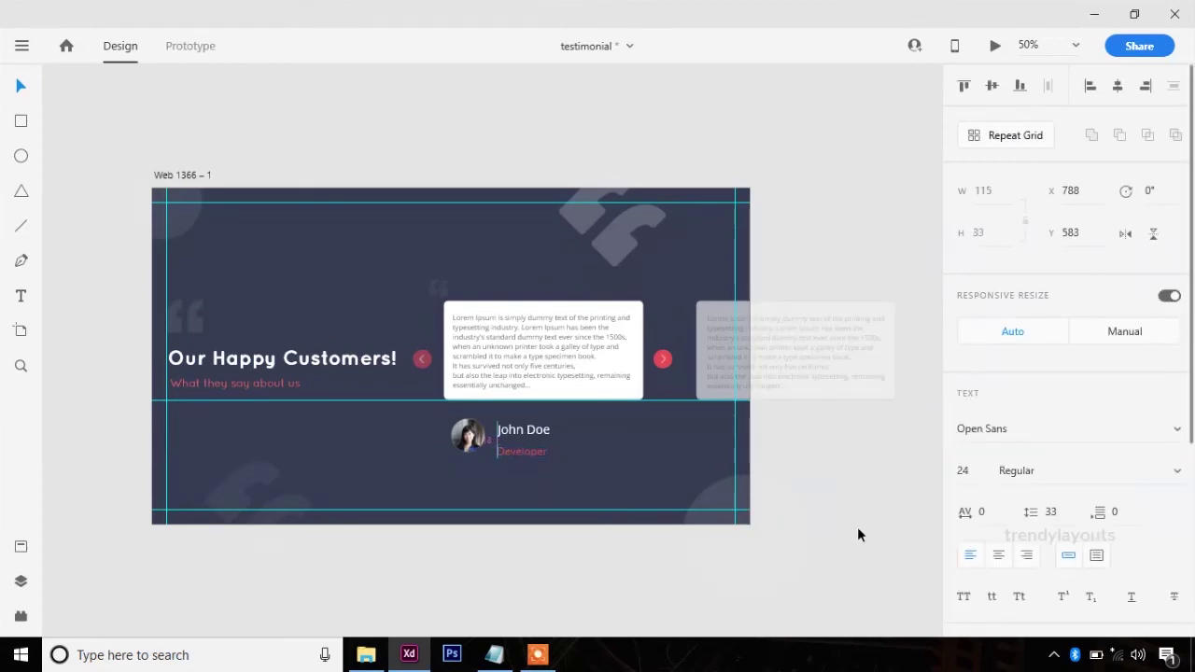
left_click(871, 532)
- Enlarge the customer name text to size 32
left_click(530, 431)
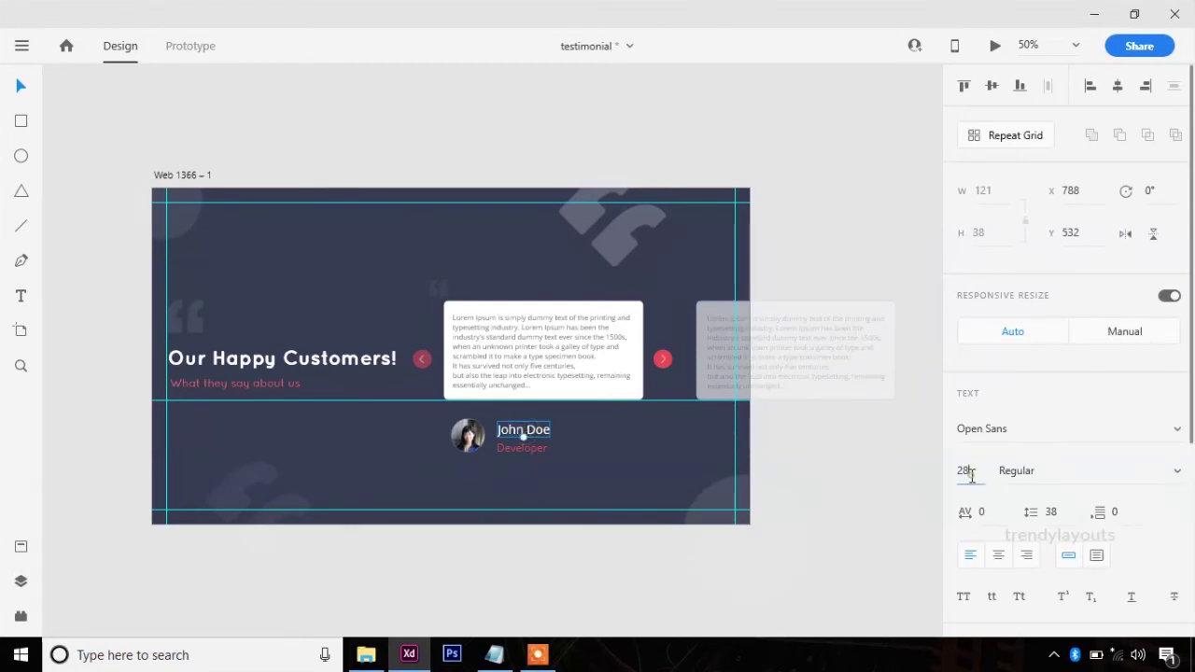
key("Up")
key("Up")
key("Up")
key("Up")
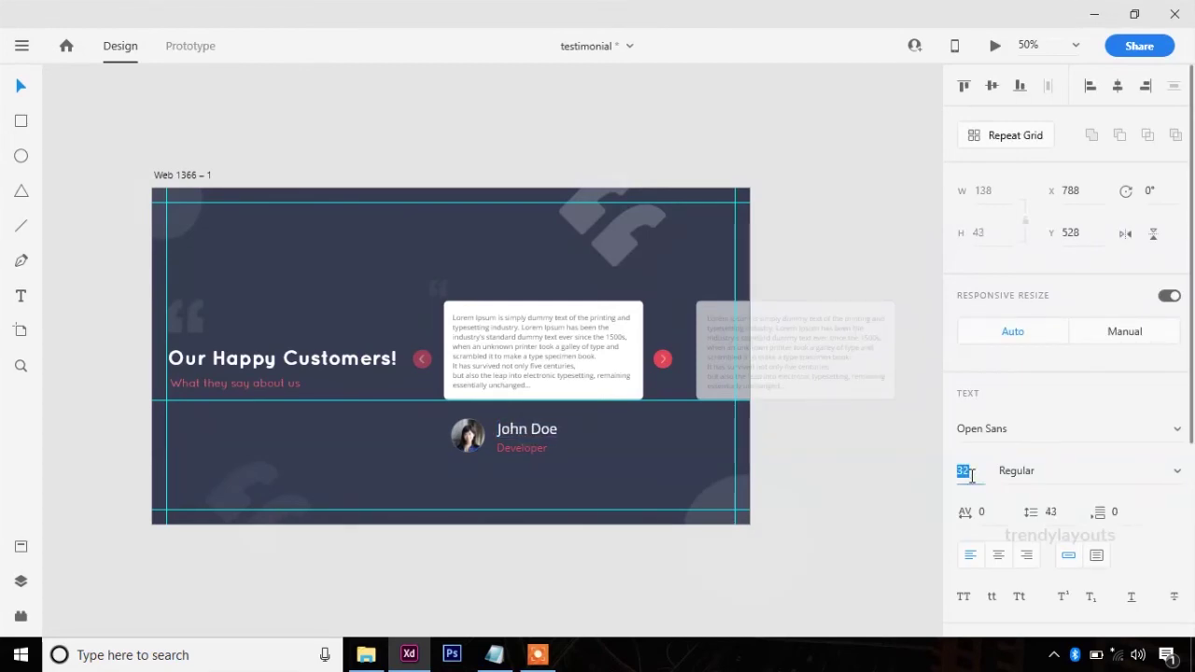
key("Return")
left_click(887, 555)
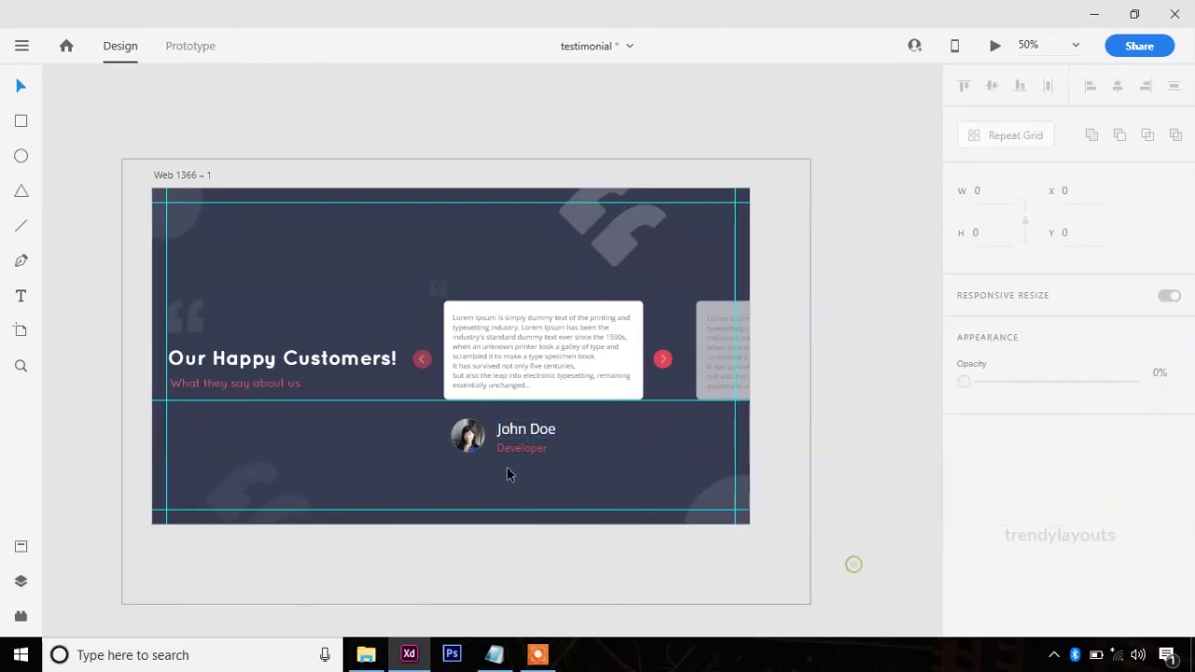
- Slightly reduce the size of the "Developer" text under the customer name
left_click(515, 450)
key("Down")
left_click(815, 538)
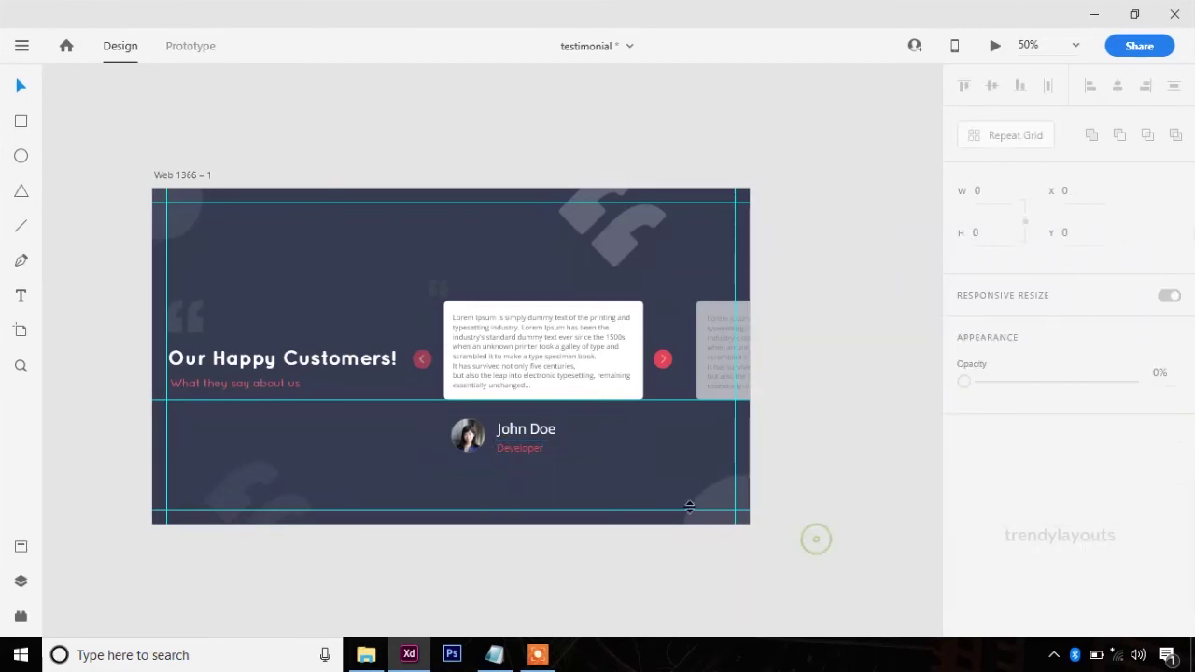
- Draw a small white circle about 20 px in diameter below the profile photo
scroll(563, 464, "down", 1)
left_click(20, 156)
left_click_drag(518, 443, 528, 451)
left_click(21, 86)
left_click(155, 347)
key("ctrl+2")
left_click_drag(688, 549, 530, 213)
- Remove the small circle's border and shrink it about its centre to 12 × 12
left_click(457, 411)
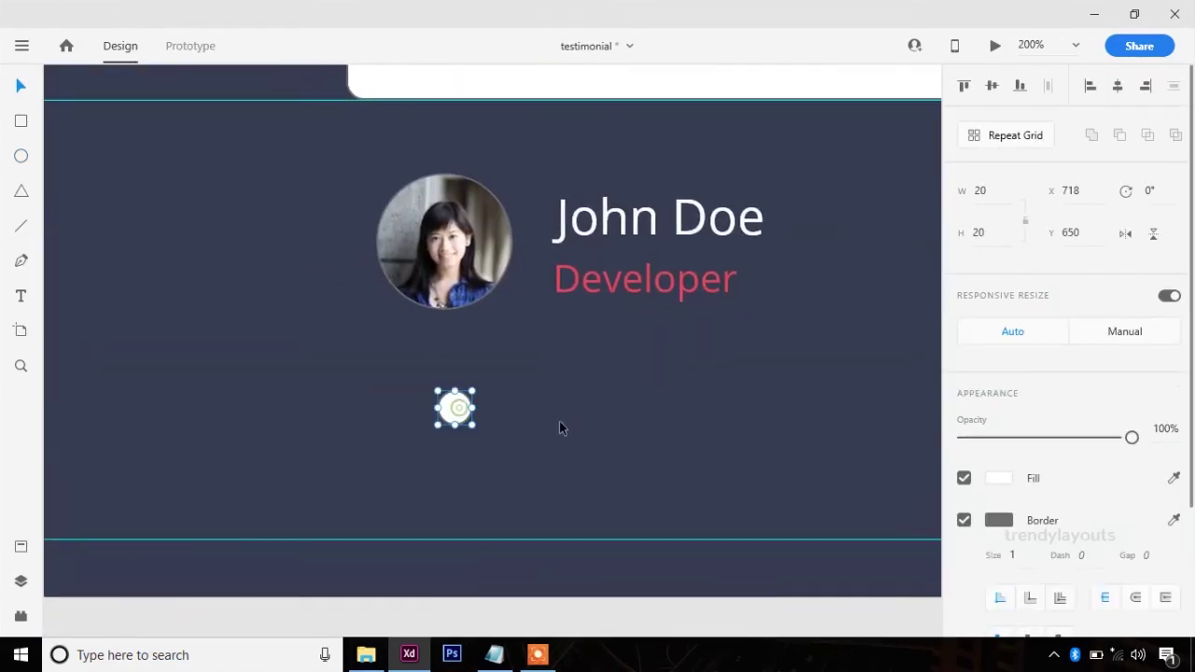
left_click(963, 520)
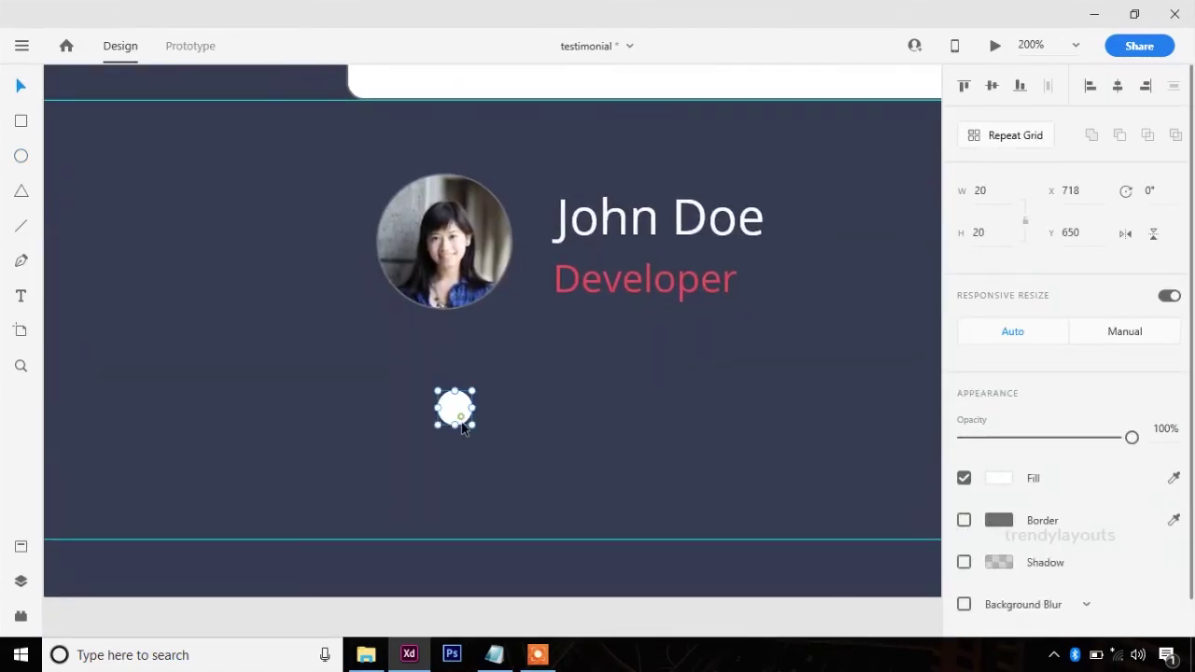
left_click_drag(474, 426, 471, 421)
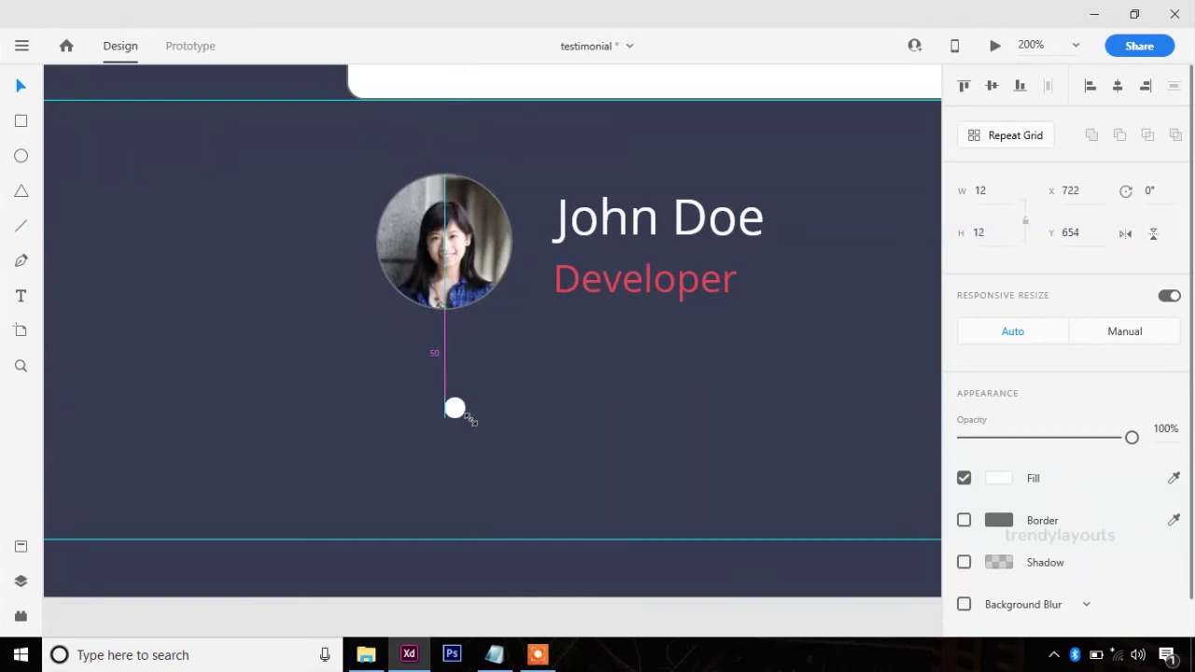
- Duplicate the small white circle and place the copy beside it in the same row at X 738
left_click_drag(472, 421, 472, 420)
key("ctrl+d")
key("shift+Right")
key("shift+Right")
key("shift+Left")
key("Right")
key("Right")
key("Right")
key("Right")
key("Right")
key("Right")
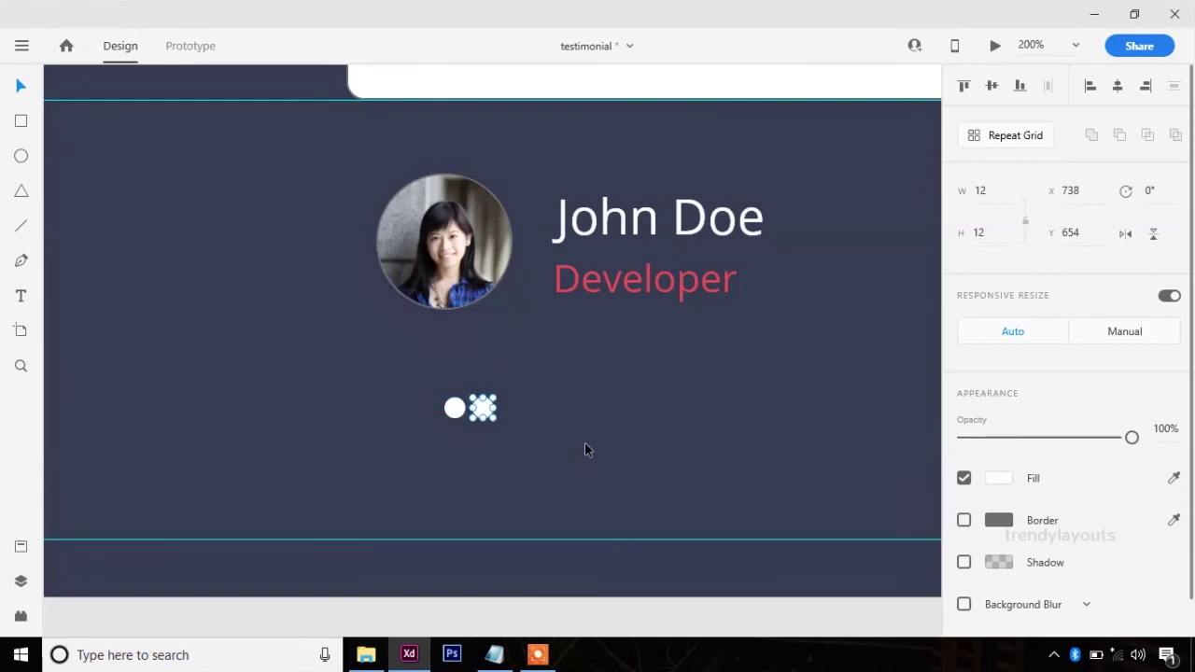
- Add two more copies of the circle to the row, at X 754 and X 770, keeping the spacing even
key("ctrl+d")
key("shift+Left")
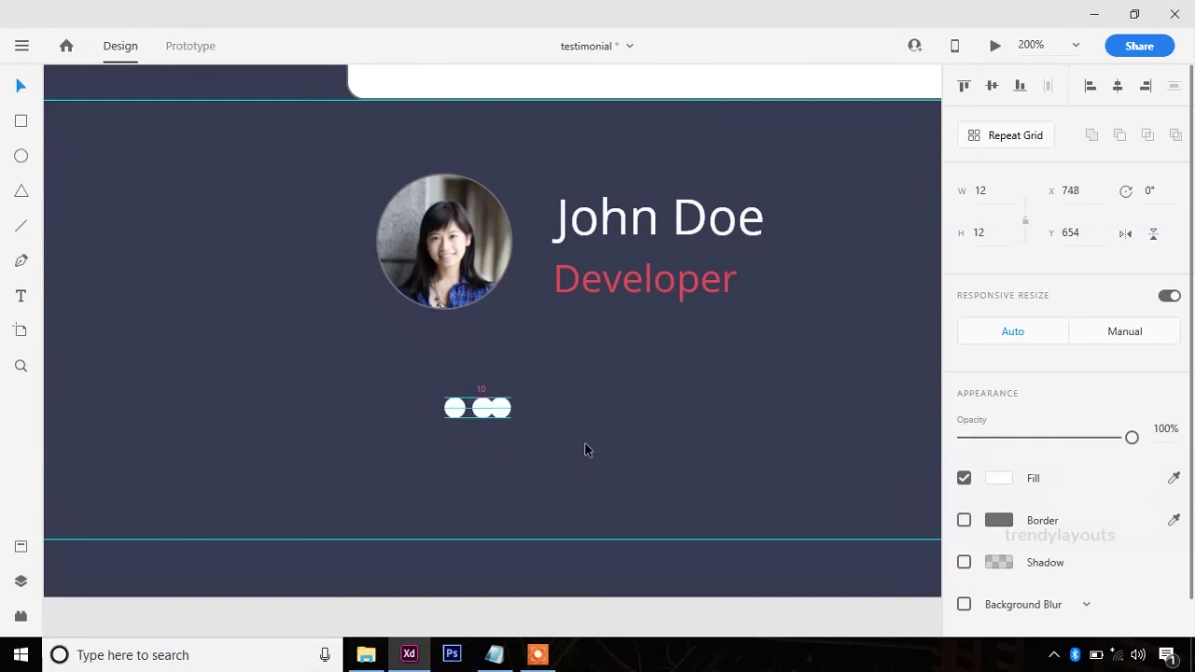
key("Right")
key("Right")
key("Right")
key("Right")
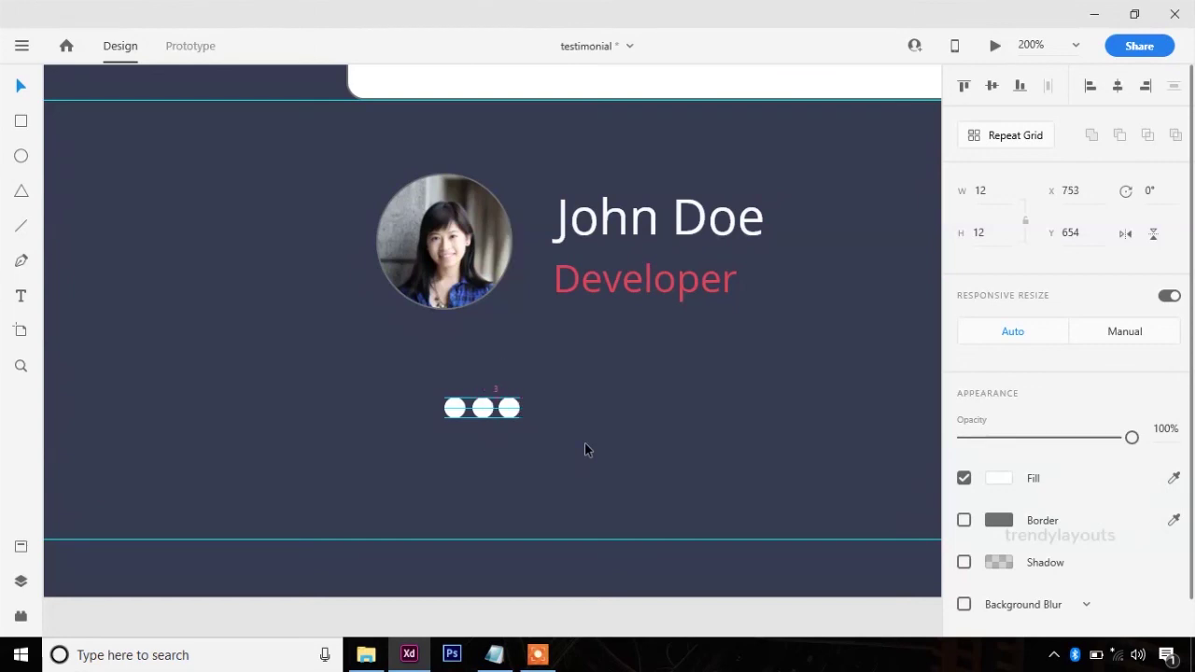
key("Right")
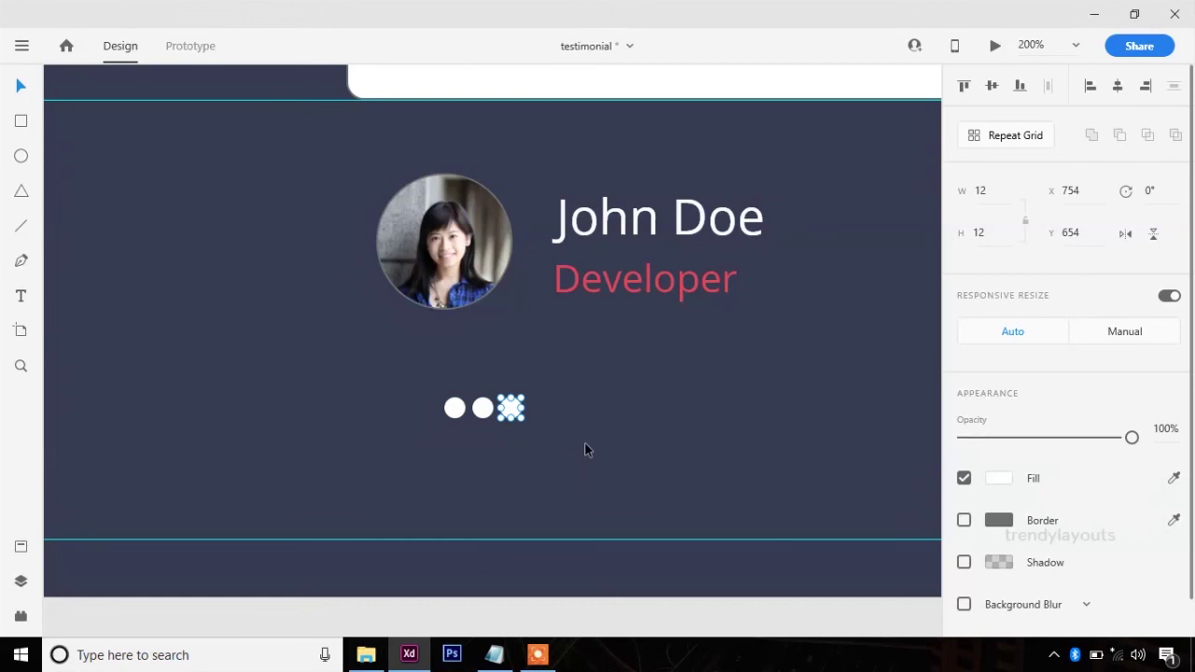
key("ctrl+d")
key("Left")
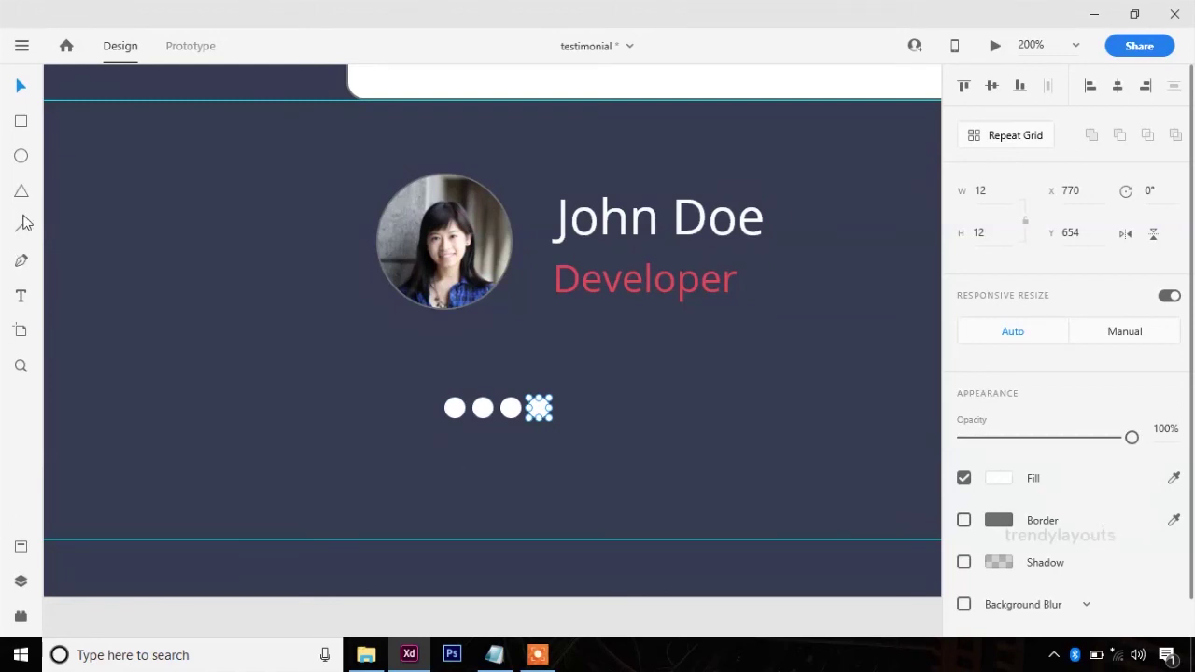
- Draw a borderless white rectangle about 27 × 14 before the first dot and round its corners with radius 50
left_click(23, 125)
mouse_move(393, 408)
left_mouse_down()
mouse_move(426, 411)
mouse_move(441, 434)
left_mouse_up()
left_click(963, 562)
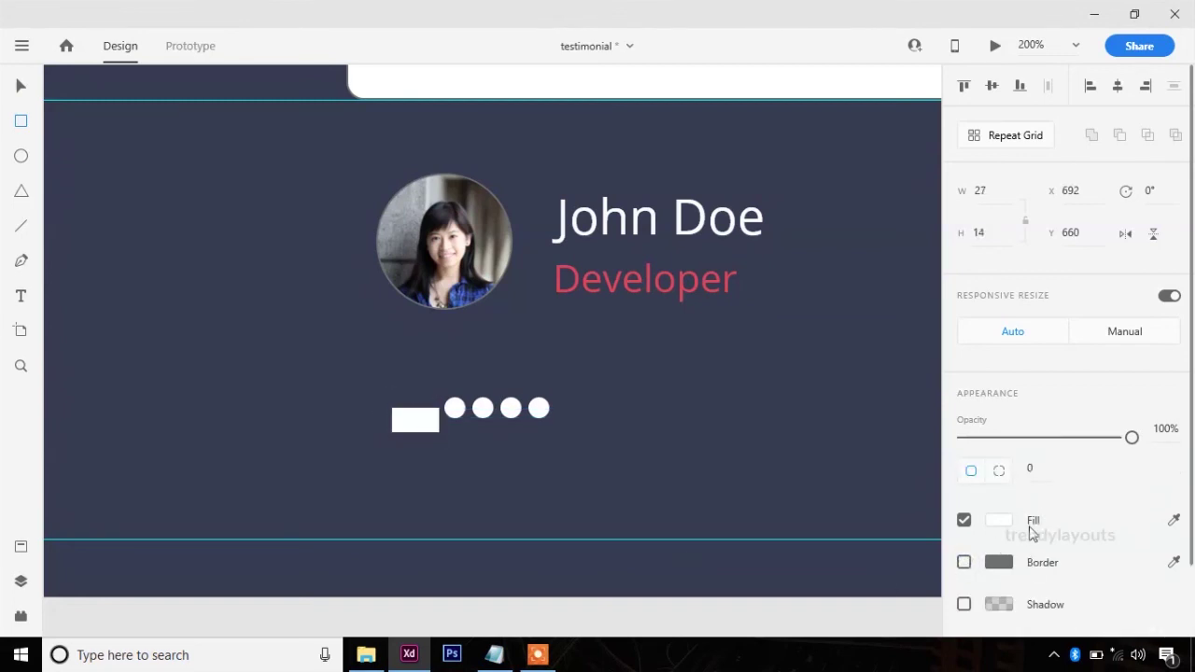
left_click(1031, 471)
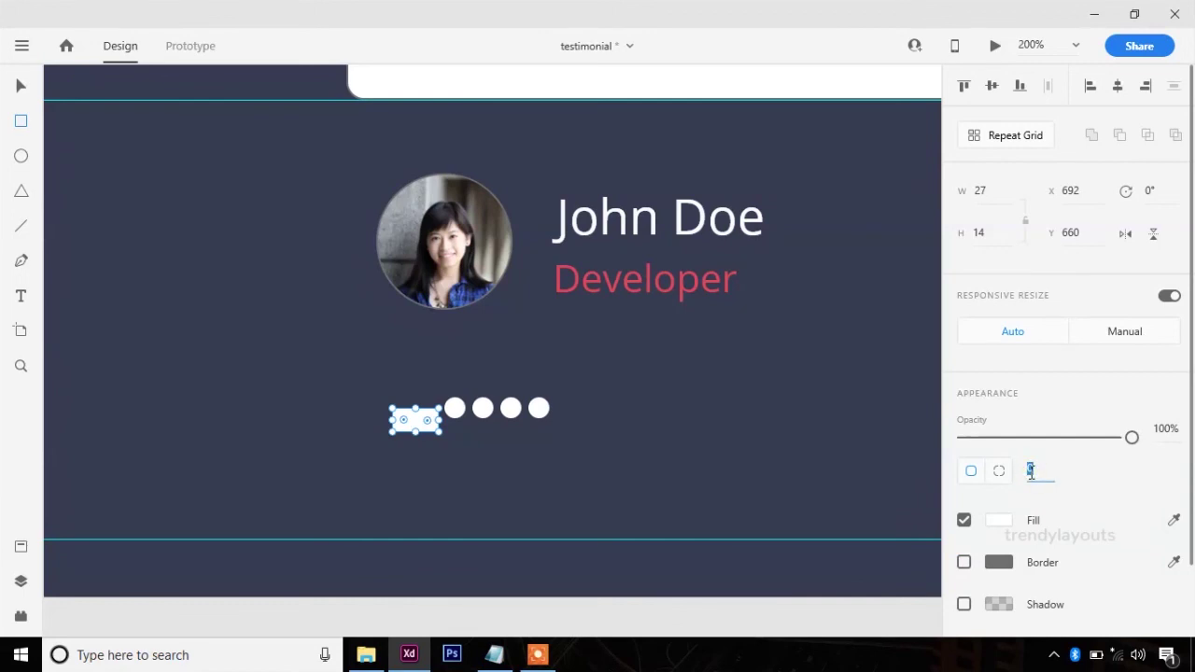
key("Return")
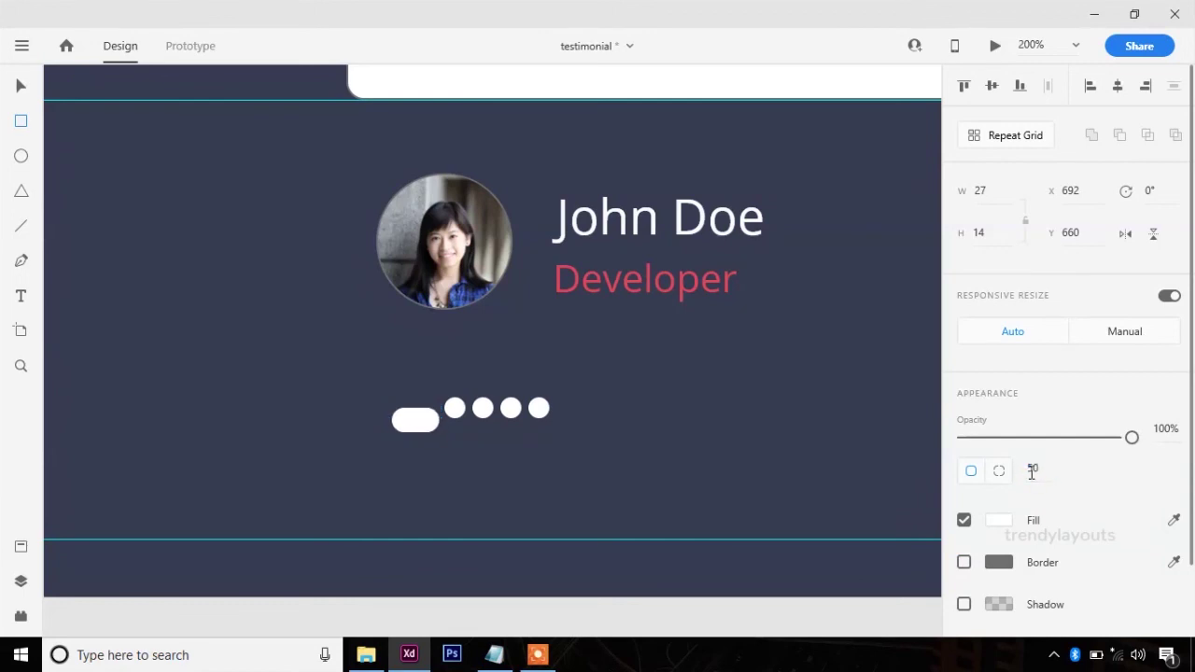
- Move the rounded rectangle in line with the row of dots, to X 689, Y 654
left_click(21, 85)
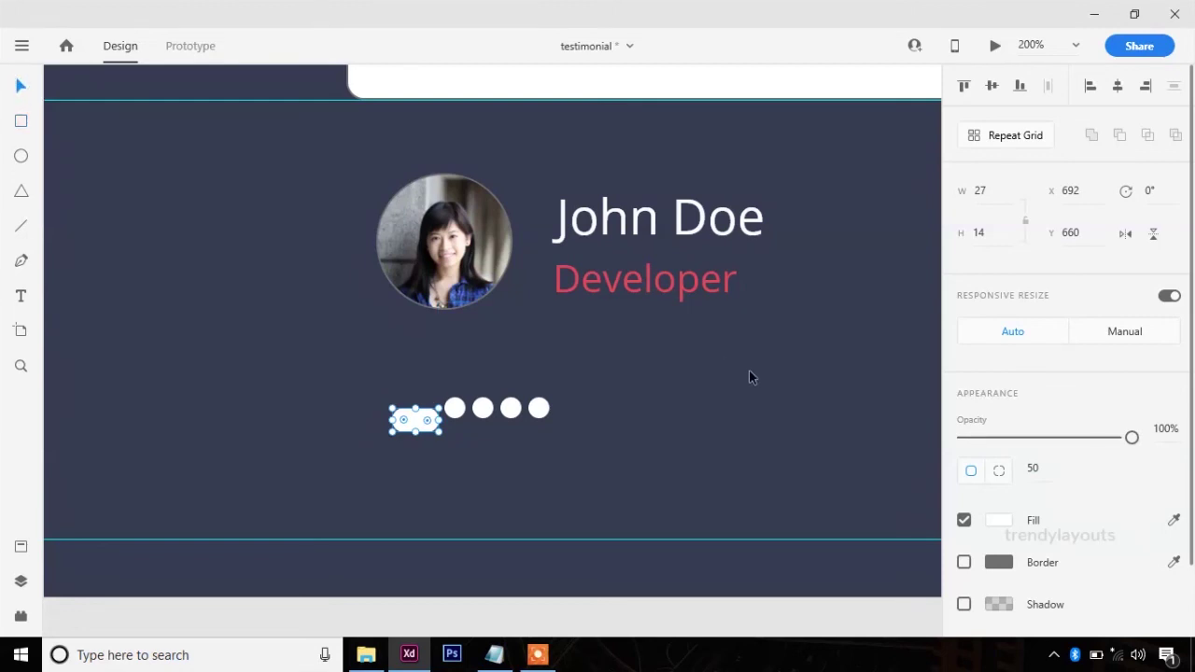
key("Up")
key("Up")
key("Up")
key("Up")
key("Up")
key("Up")
key("Left")
key("Left")
key("Left")
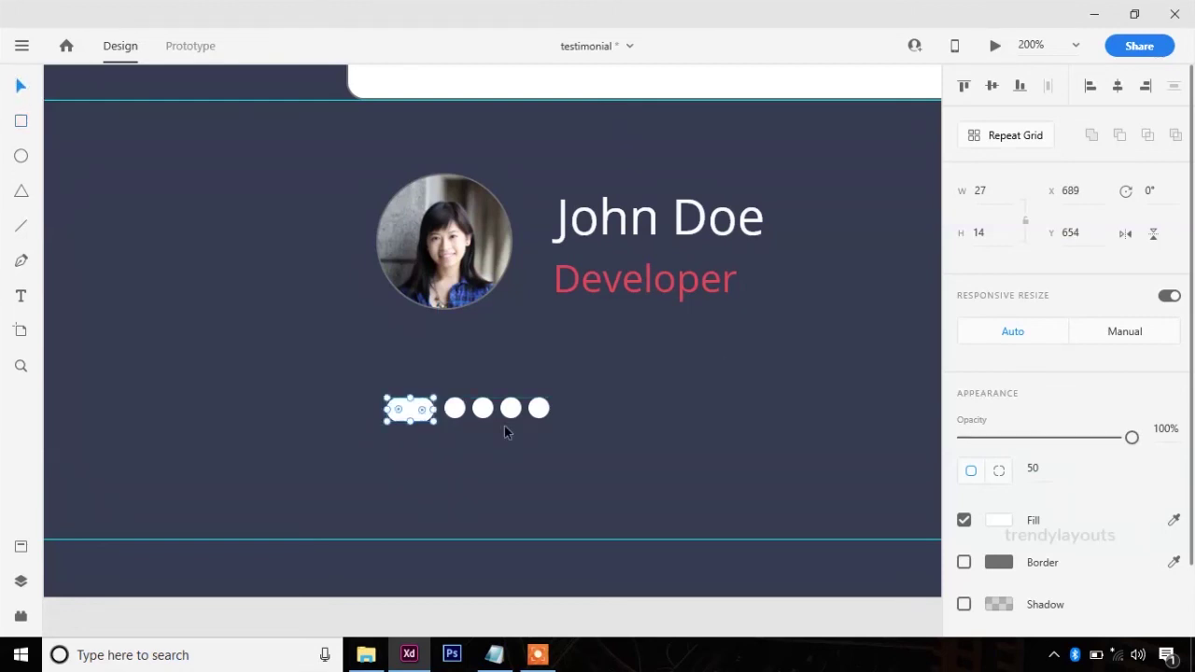
- Reduce the rounded rectangle's height to 12 and fill it with the red sampled from the "Developer" text
left_click_drag(409, 422, 409, 418)
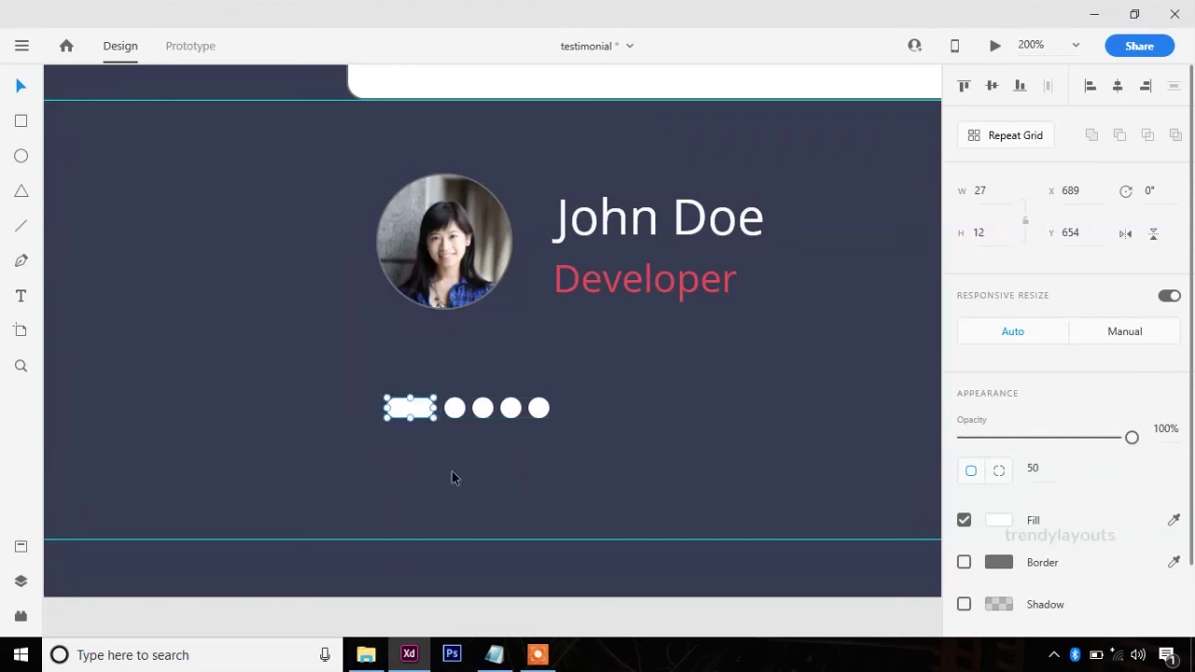
left_click(1173, 519)
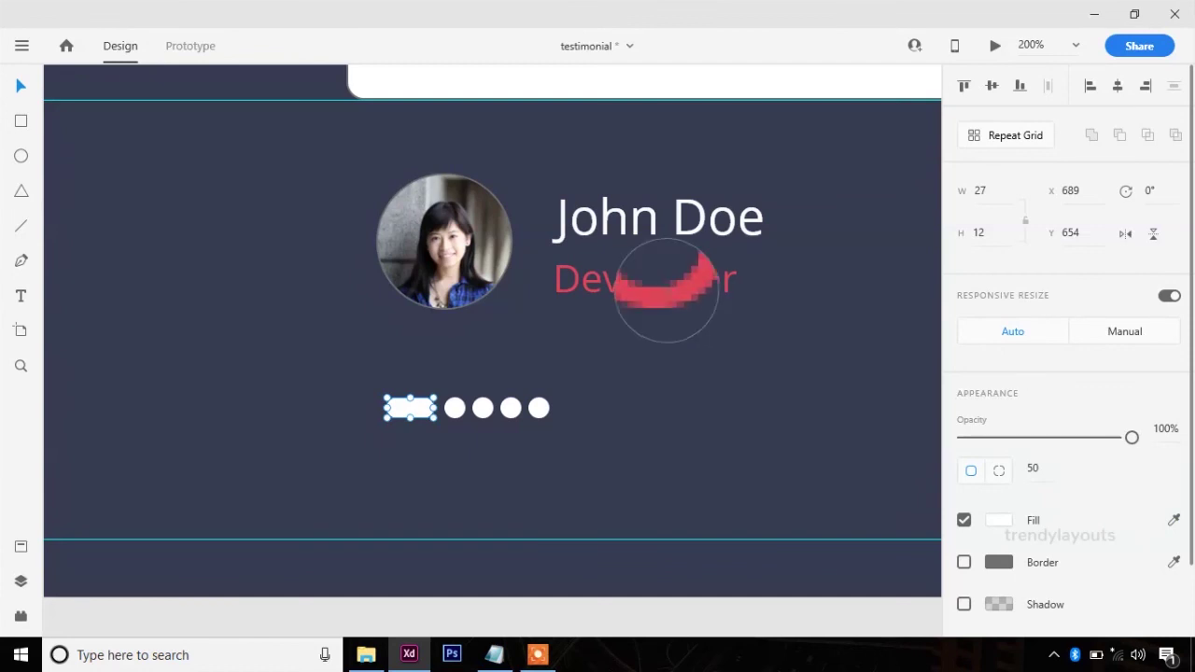
left_click(667, 292)
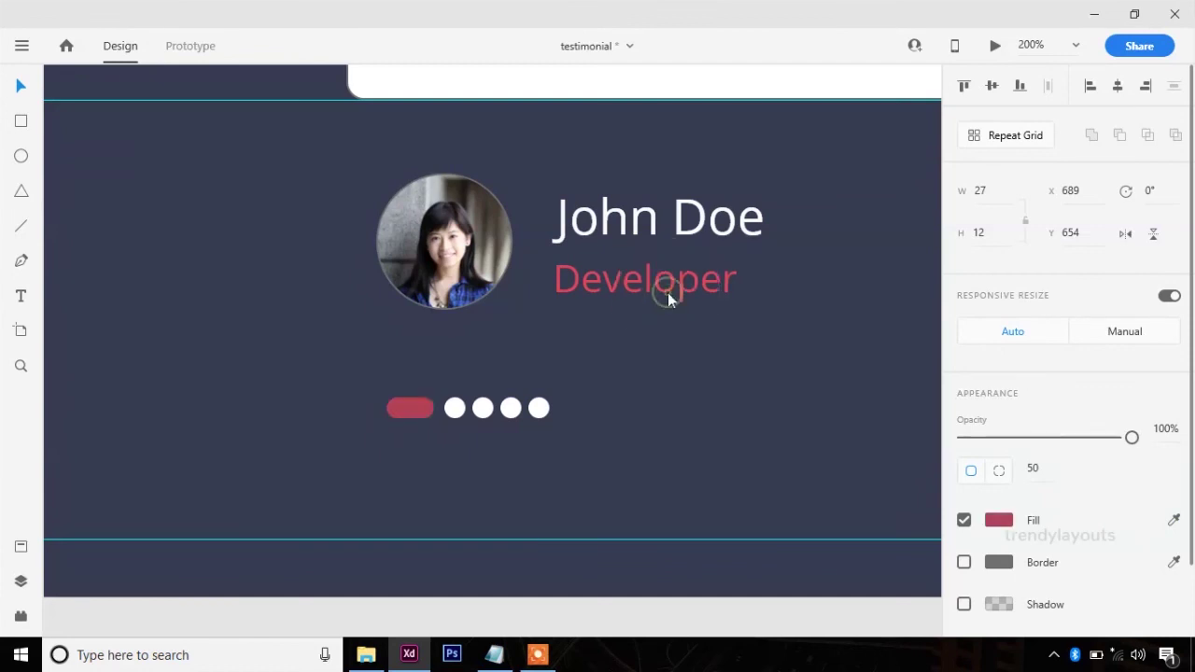
- Preview the whole testimonial artboard in a maximized window, then close the preview
key("ctrl+minus")
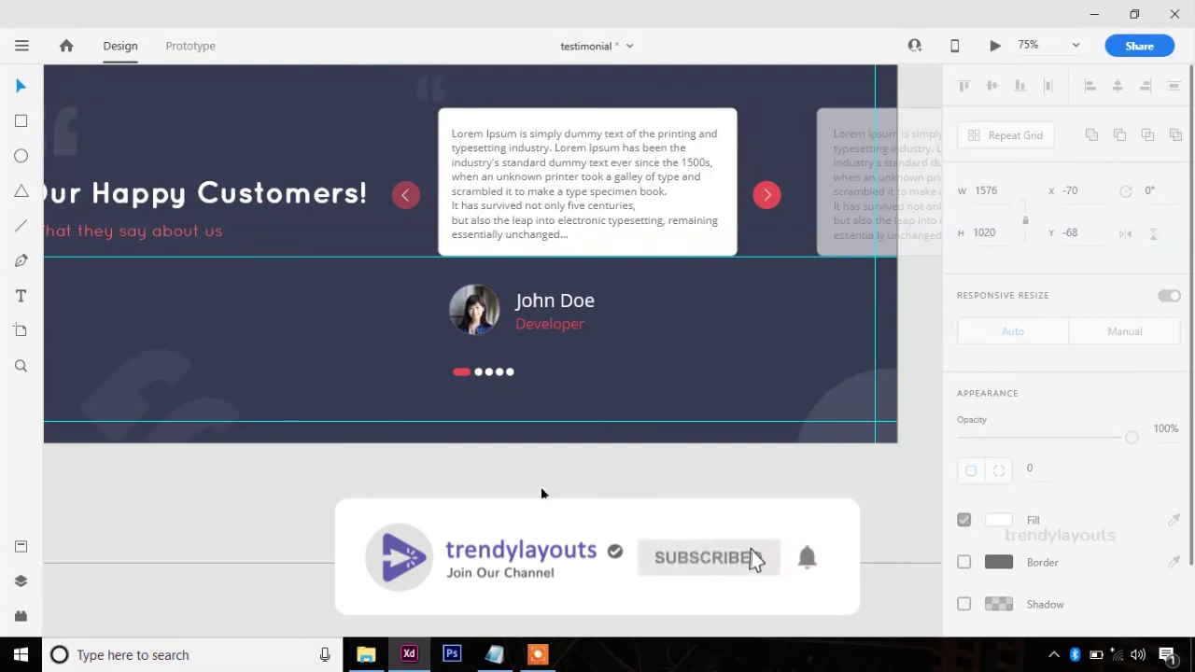
key("ctrl+minus")
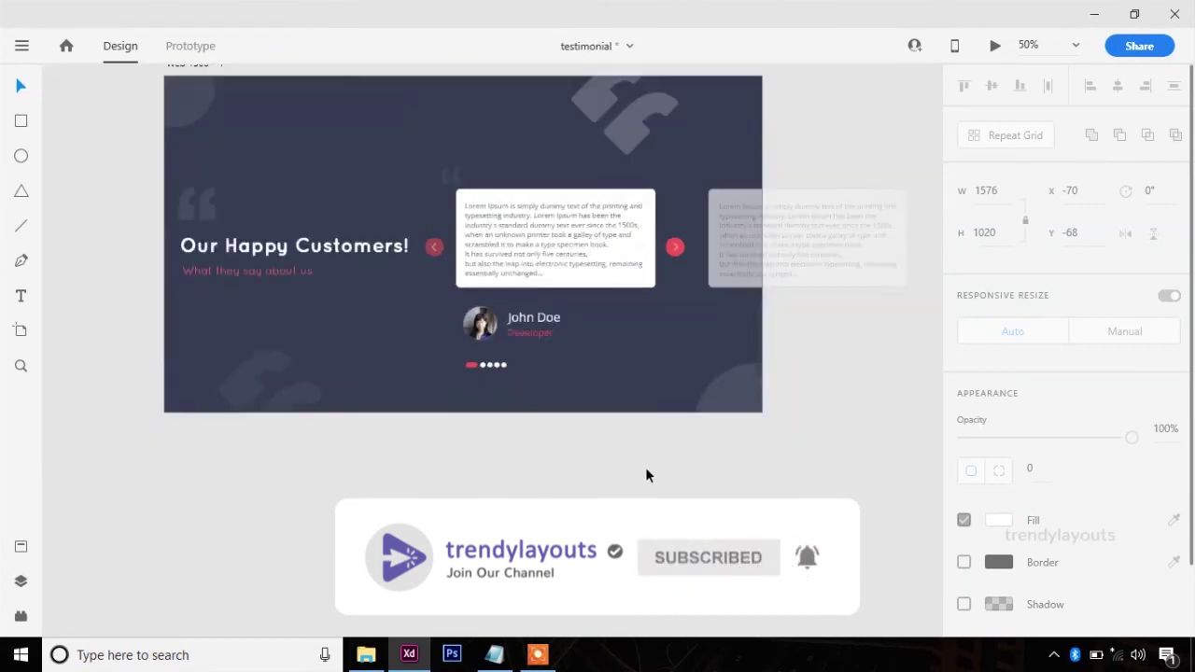
scroll(871, 411, "up", 4)
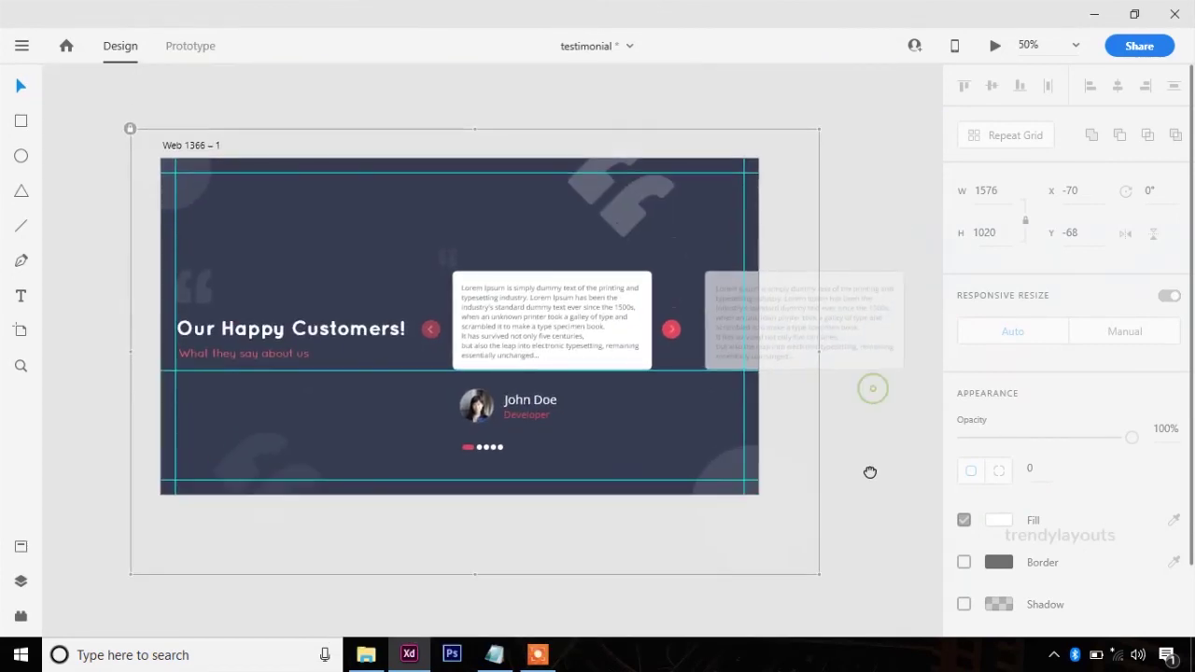
left_click(856, 211)
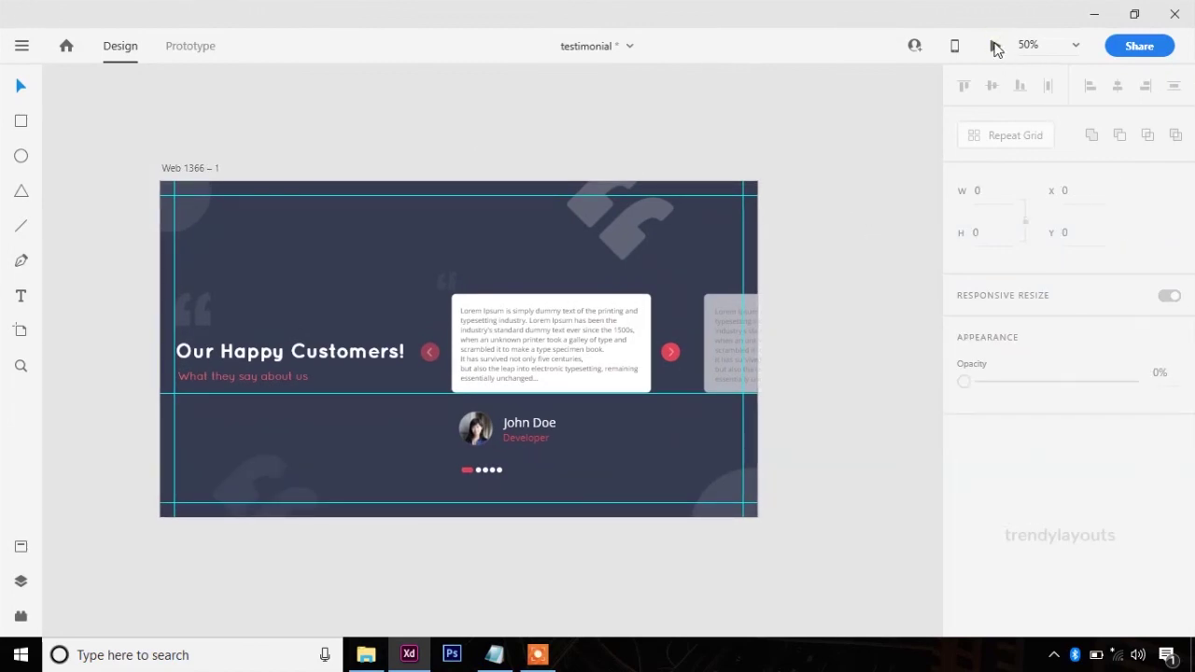
left_click(995, 49)
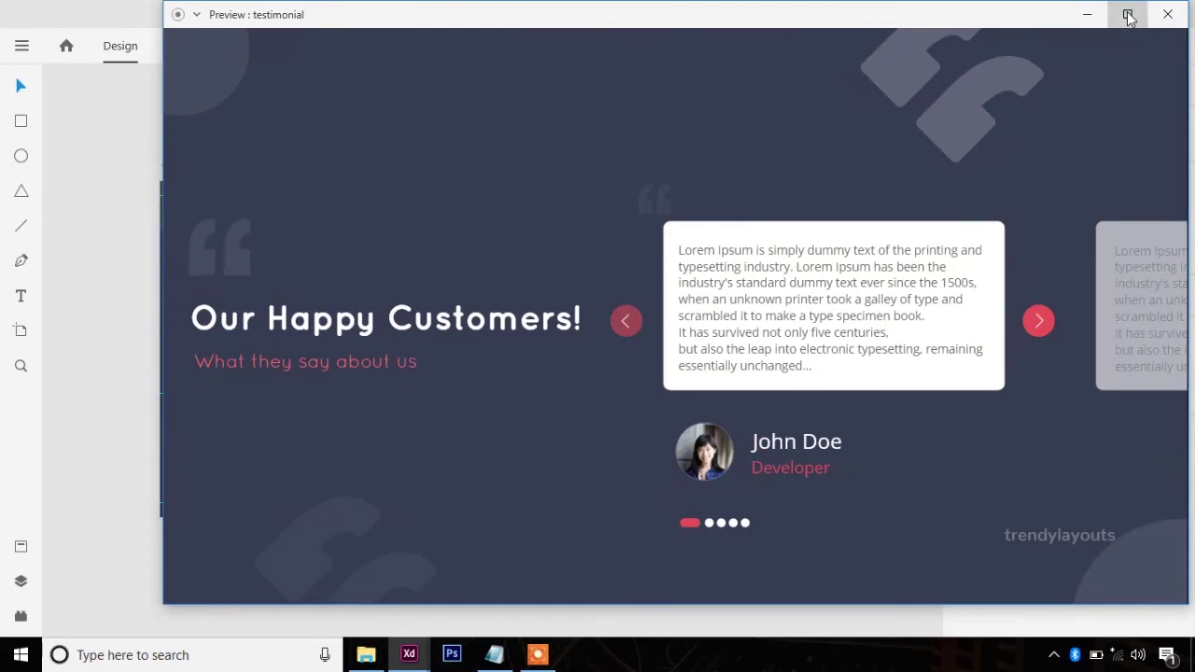
left_click(1128, 14)
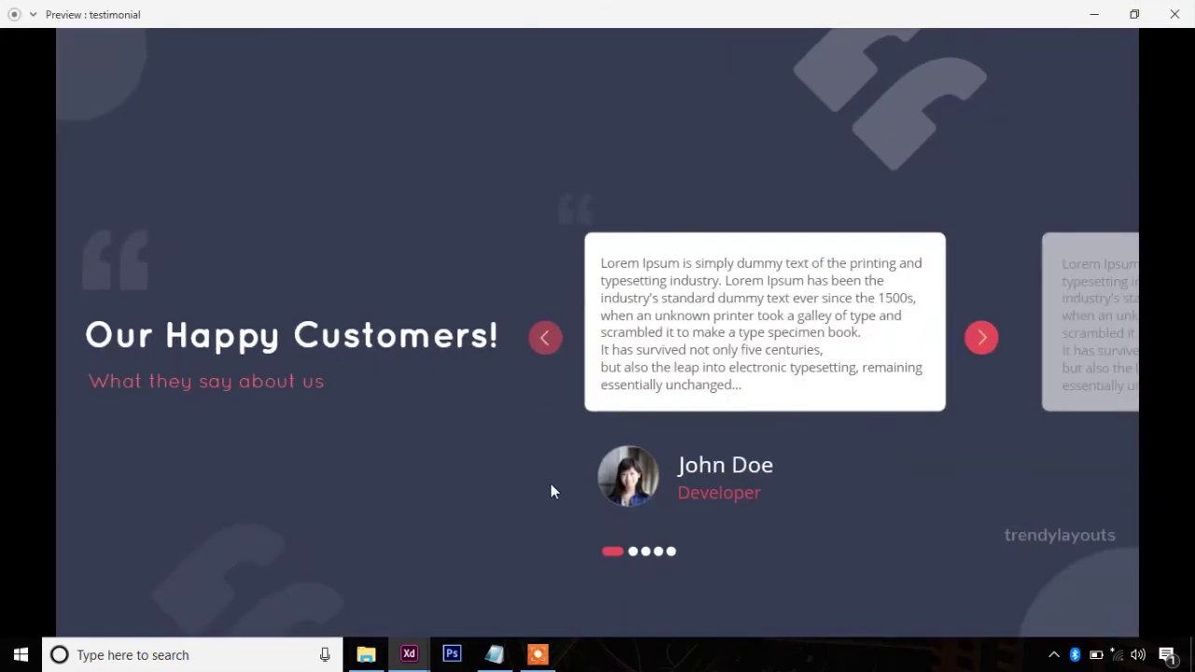
left_click(1175, 23)
- Select the red pill with all four pagination dots and move them together to X 649, Y 665
left_click_drag(442, 486, 478, 488)
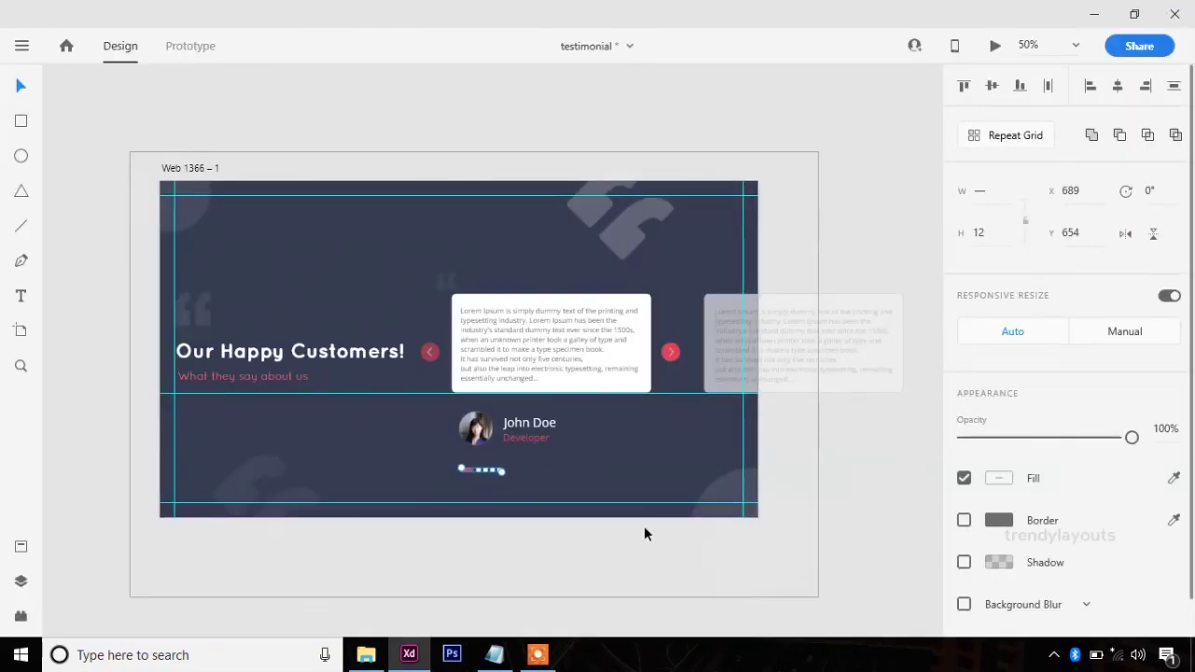
key("shift+Left")
key("shift+Left")
key("shift+Left")
key("shift+Left")
key("shift+Down")
key("Down")
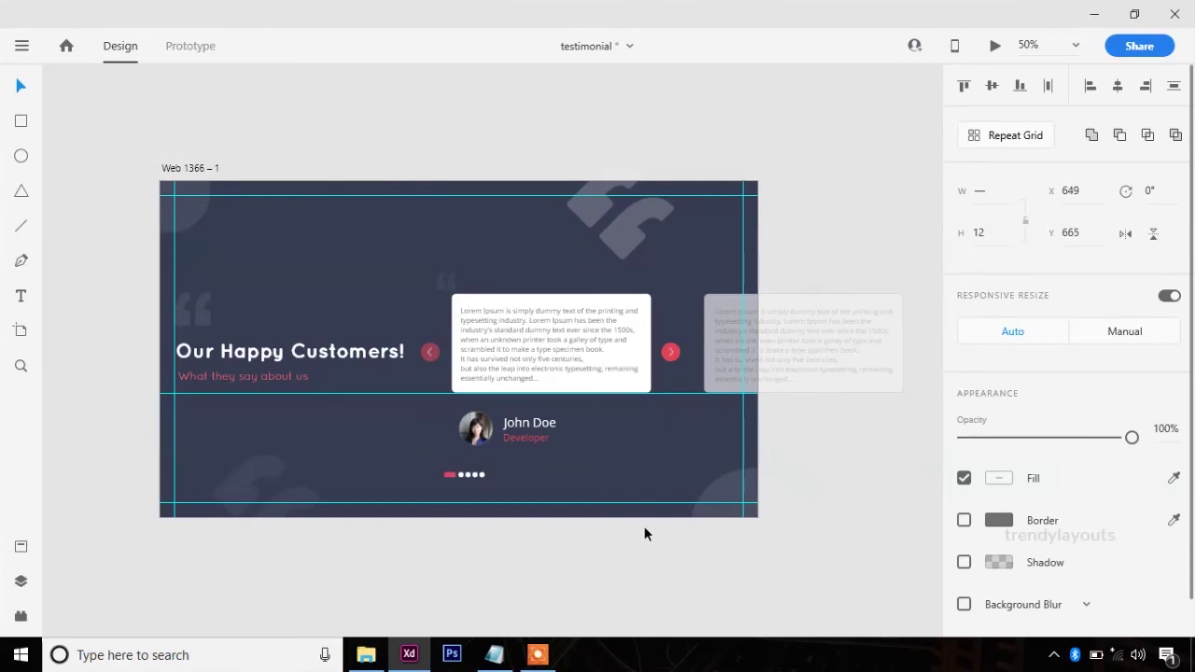
- Group the pagination indicators and centre the group horizontally on the artboard
key("ctrl+g")
left_click(1116, 85)
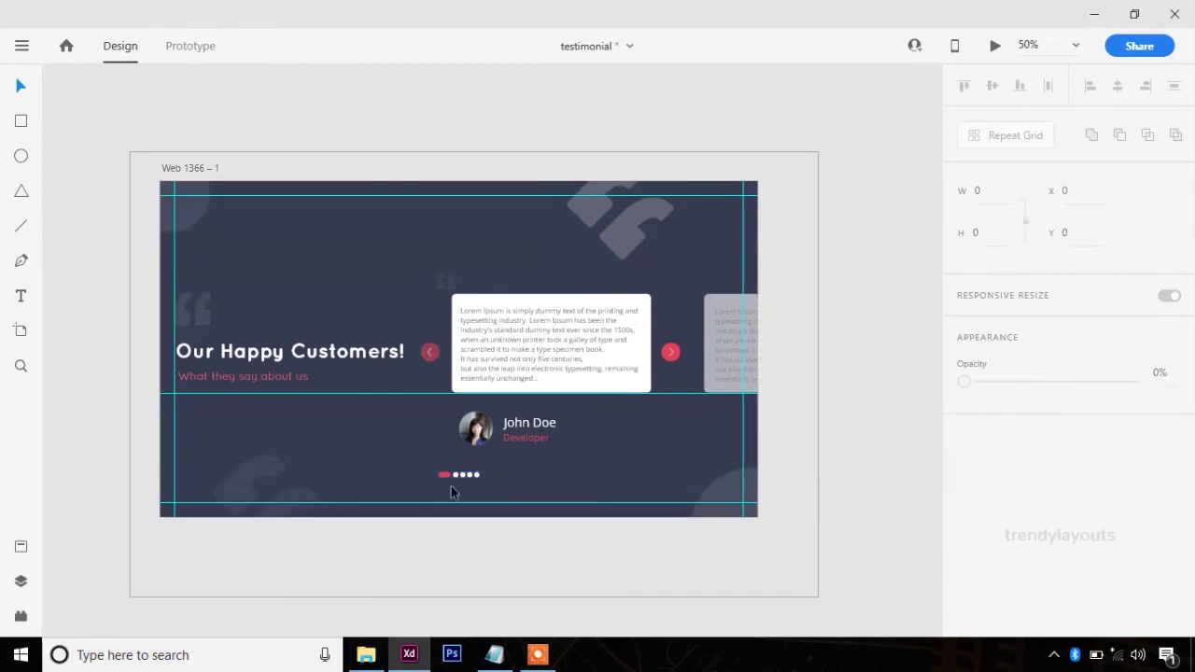
left_click(816, 534)
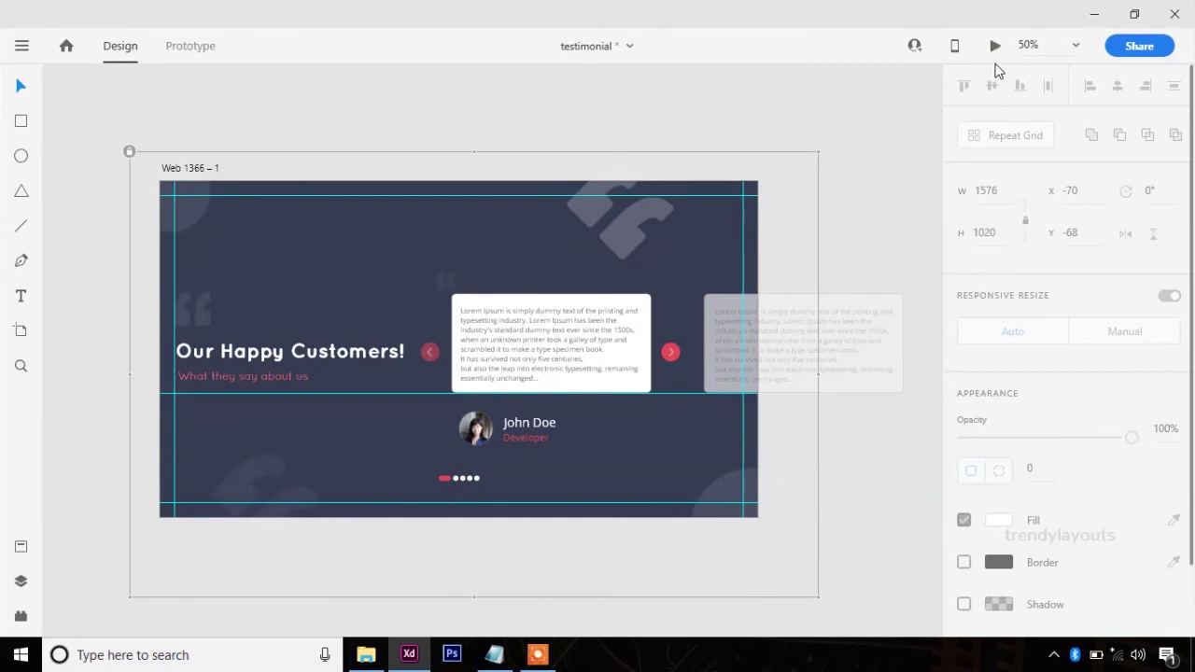
- Check the repositioned pagination dots in a maximized preview and close it
left_click(995, 47)
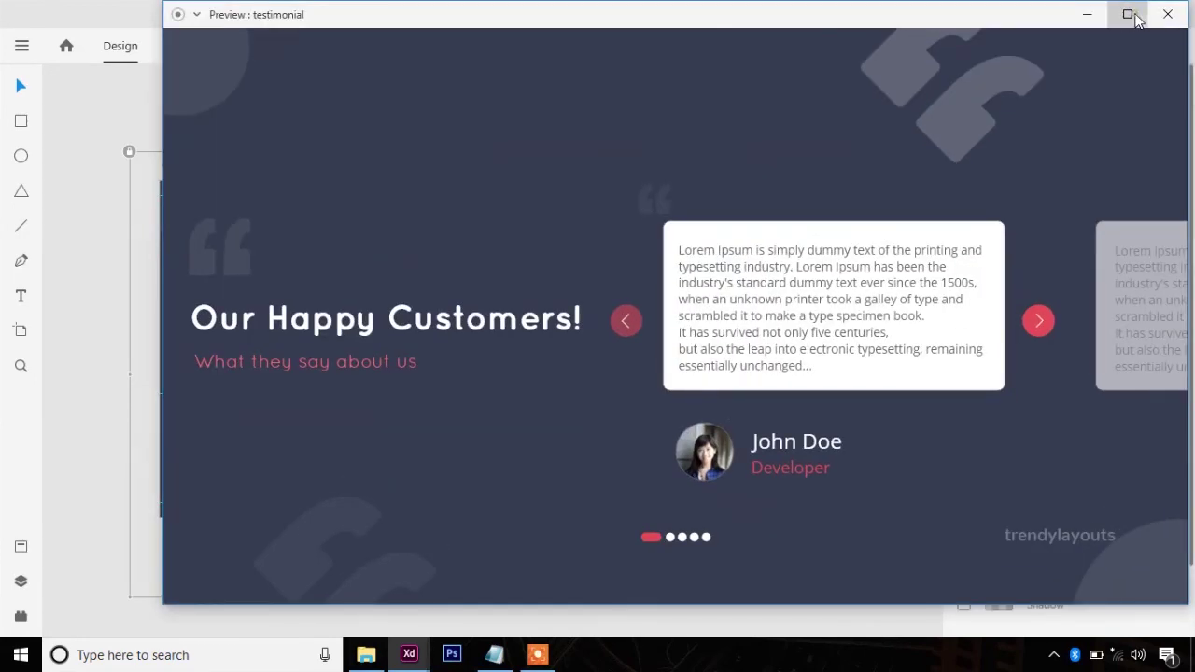
left_click(1126, 15)
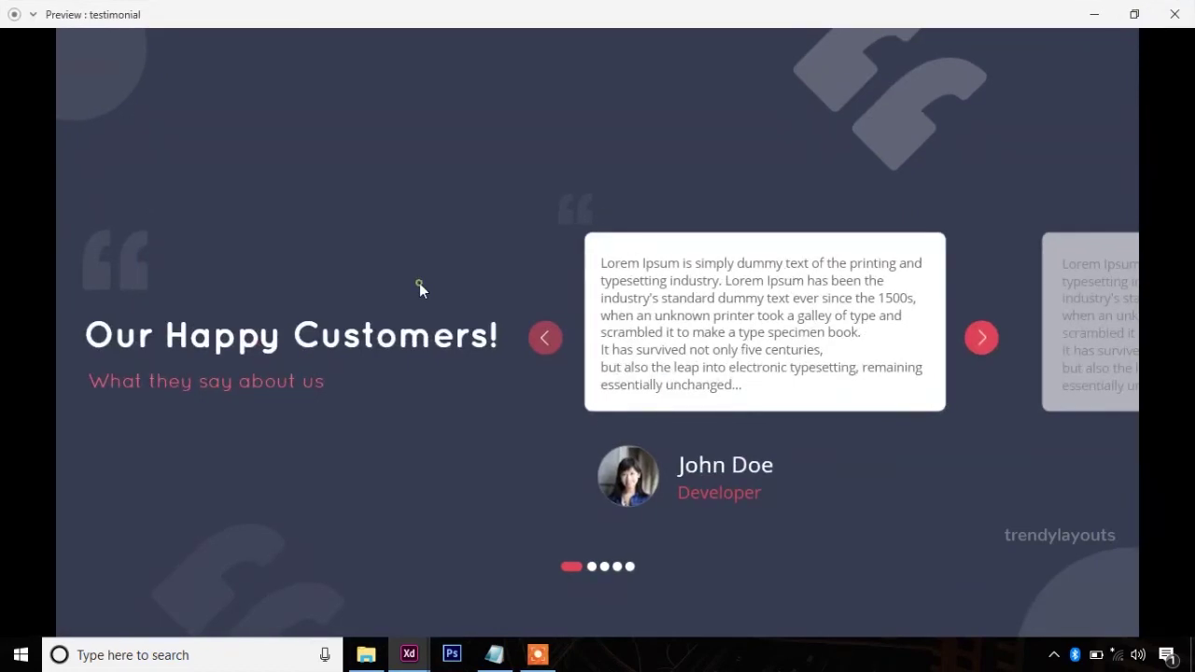
left_click(1174, 14)
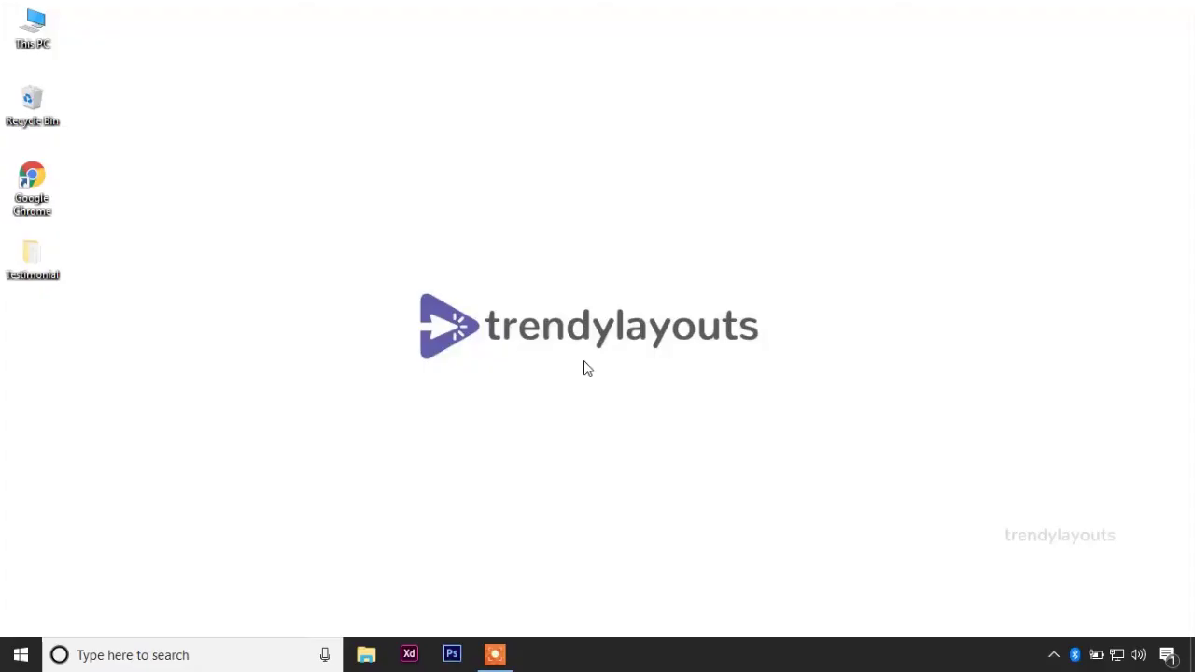